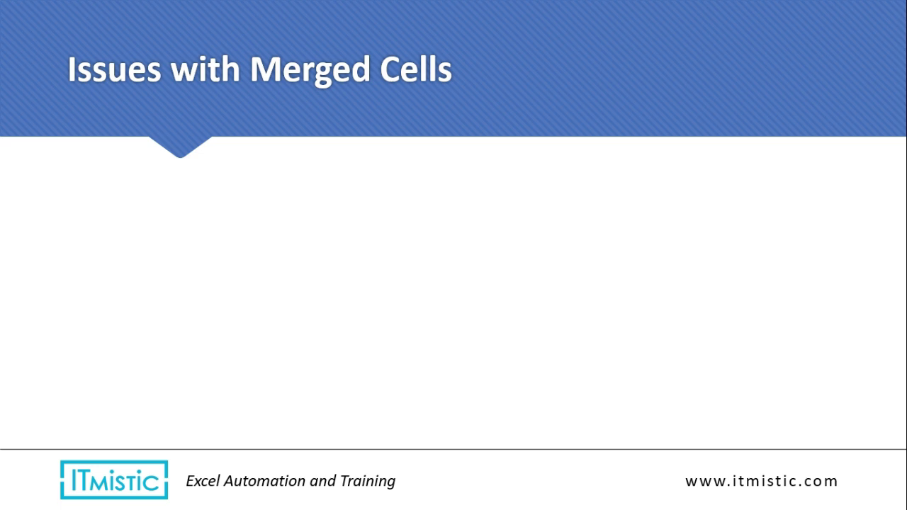
Switch to the Excel workbook and examine the merged Count label and formula cells in rows 9 and 17 of Example 1.
{"action": "key", "text": "ctrl+t"}
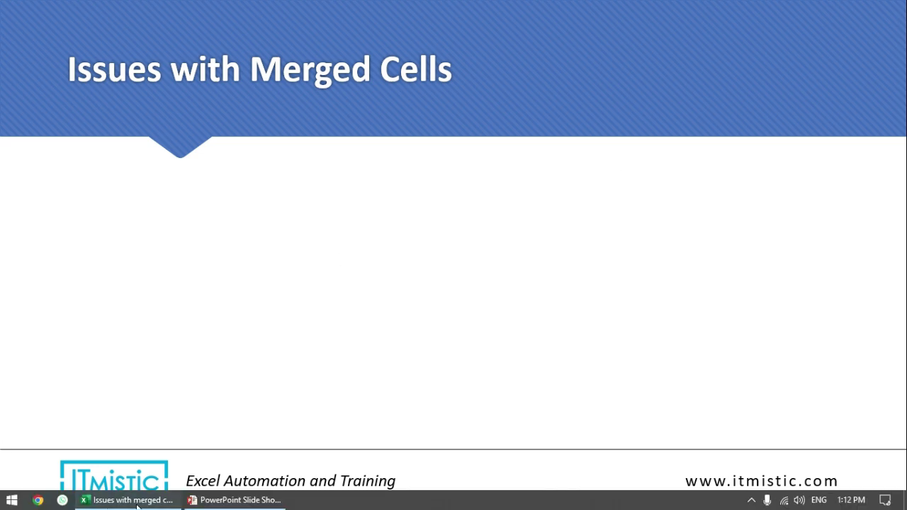
{"action": "left_click", "coordinate": [131, 500]}
{"action": "left_click", "coordinate": [73, 212]}
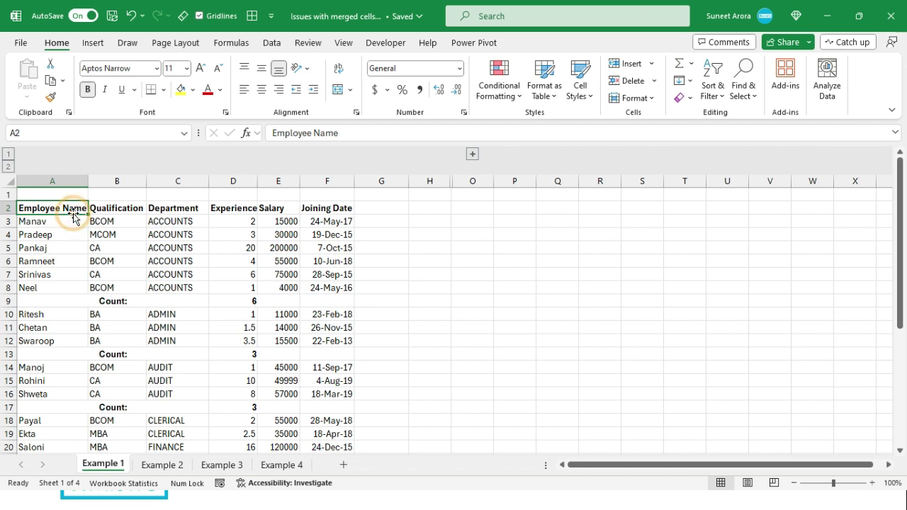
{"action": "left_click", "coordinate": [73, 300]}
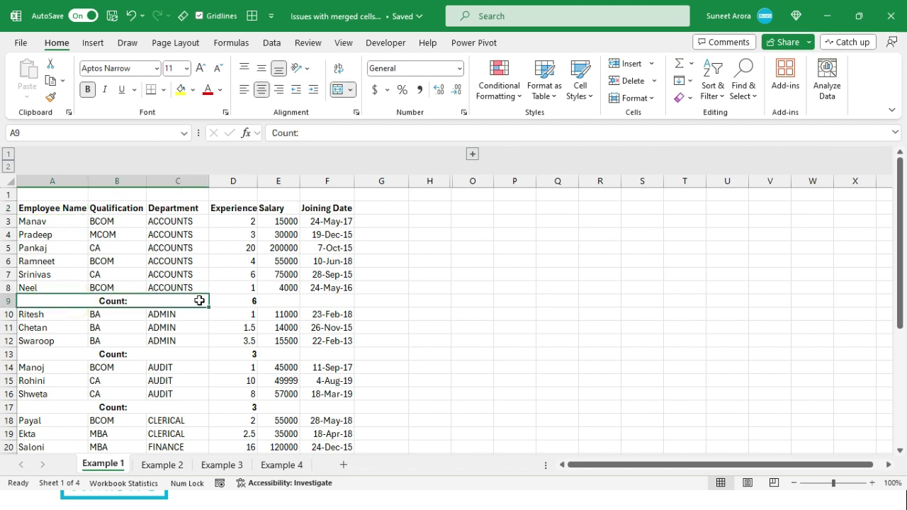
{"action": "left_click", "coordinate": [255, 299]}
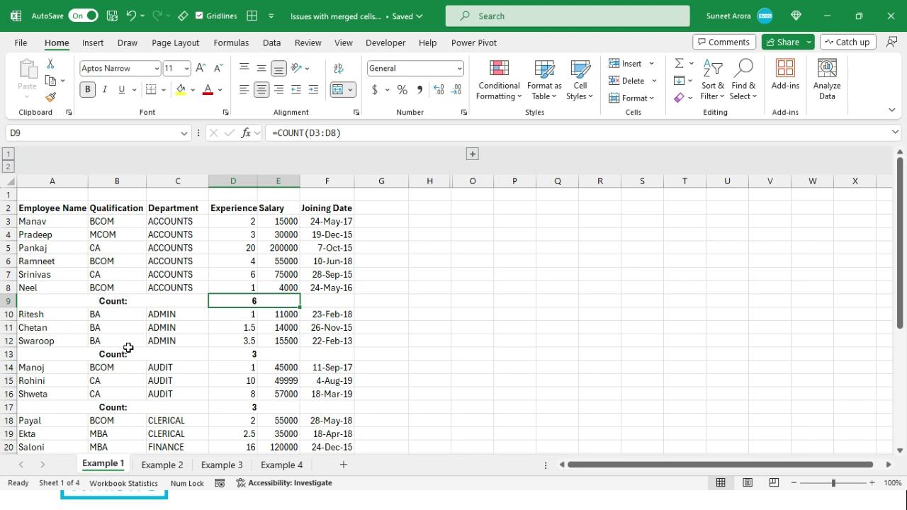
{"action": "left_click", "coordinate": [240, 407]}
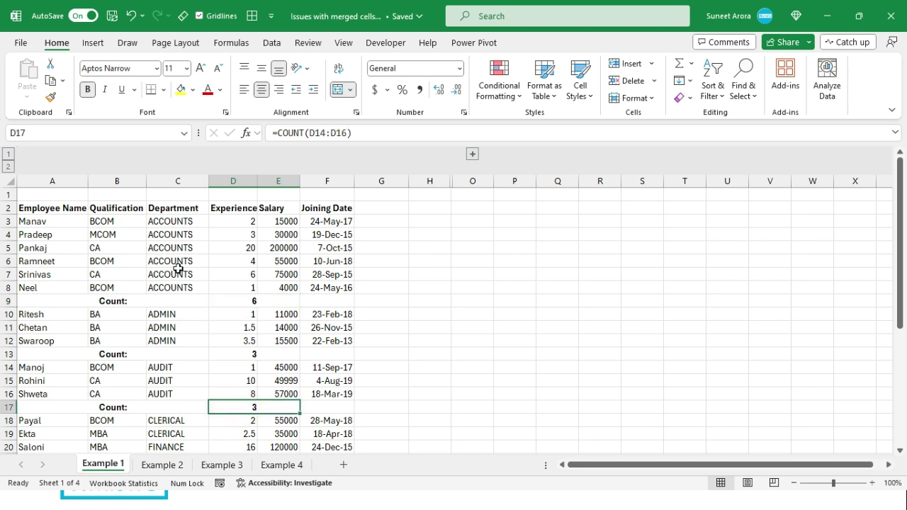
{"action": "left_click", "coordinate": [157, 305]}
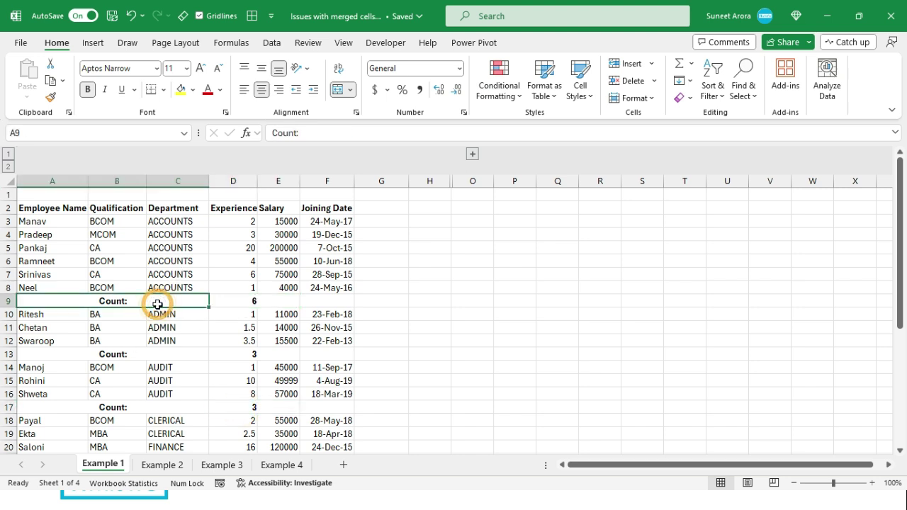
Review the Department entries and the merged Count rows down to the end of the employee list.
{"action": "left_click_drag", "start_coordinate": [178, 221], "coordinate": [174, 394]}
{"action": "left_click", "coordinate": [172, 409]}
{"action": "left_click", "coordinate": [234, 408]}
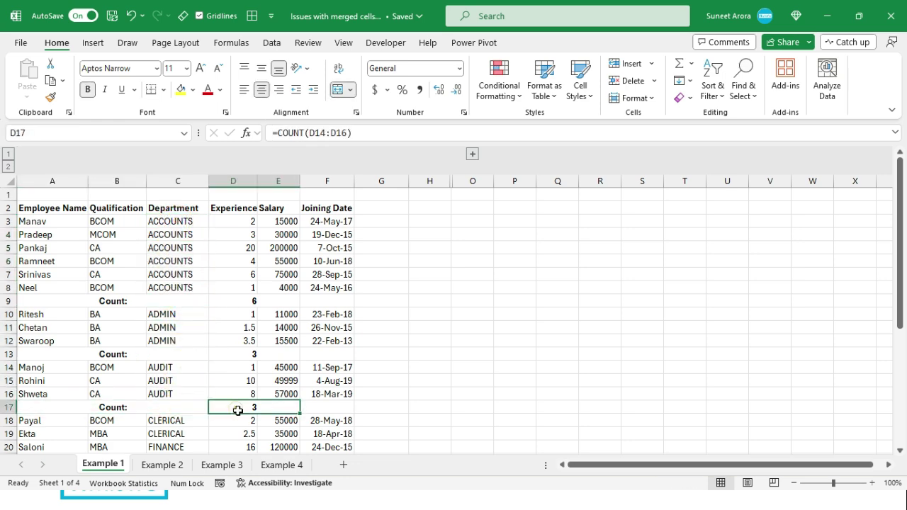
{"action": "scroll", "coordinate": [237, 410], "scroll_direction": "down", "scroll_amount": 4}
{"action": "scroll", "coordinate": [236, 410], "scroll_direction": "down", "scroll_amount": 2}
{"action": "scroll", "coordinate": [237, 410], "scroll_direction": "up", "scroll_amount": 6}
{"action": "left_click", "coordinate": [162, 217]}
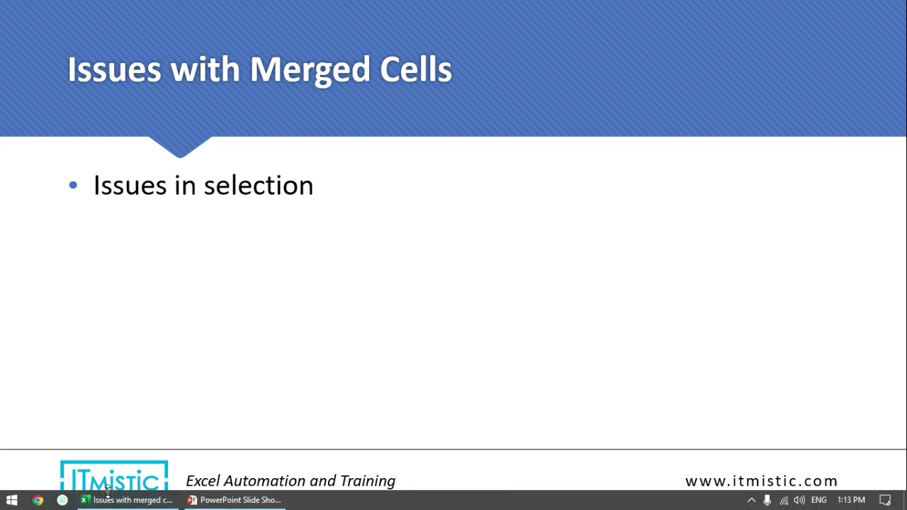
Return to the workbook and try selecting only Department cells across merged row 9, downward from C3 and upward from C11.
{"action": "left_click", "coordinate": [106, 496]}
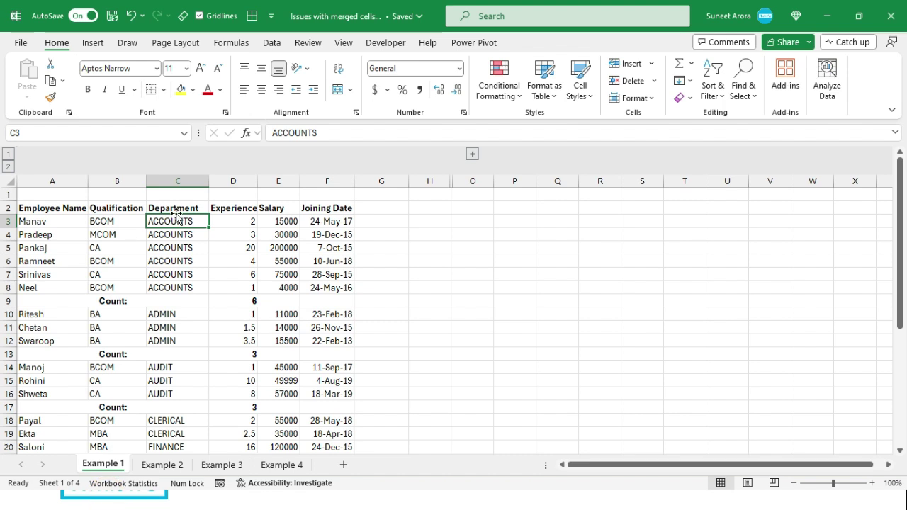
{"action": "left_click_drag", "start_coordinate": [174, 219], "coordinate": [173, 286]}
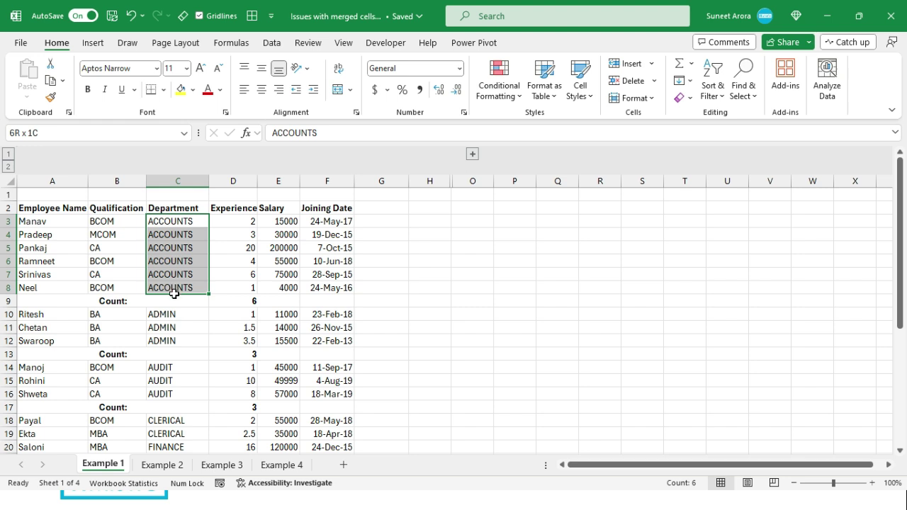
{"action": "left_click_drag", "start_coordinate": [174, 294], "coordinate": [173, 299]}
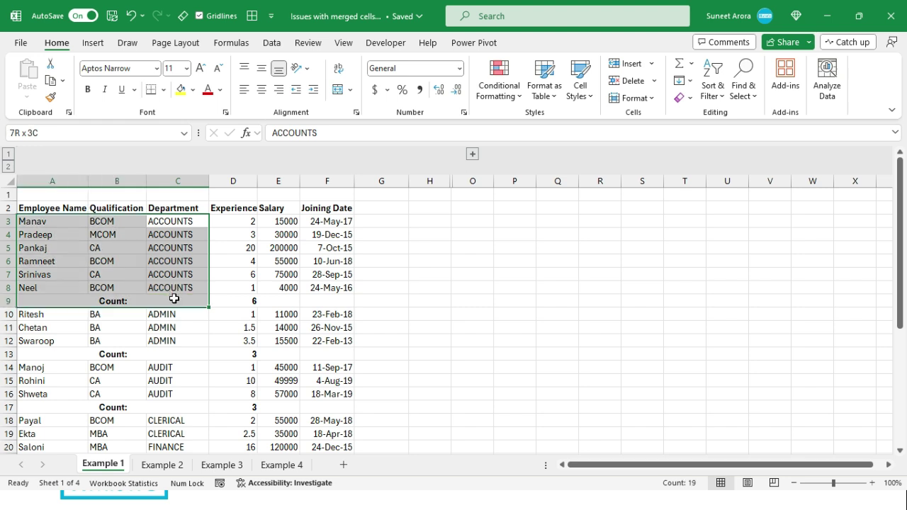
{"action": "left_click", "coordinate": [167, 326]}
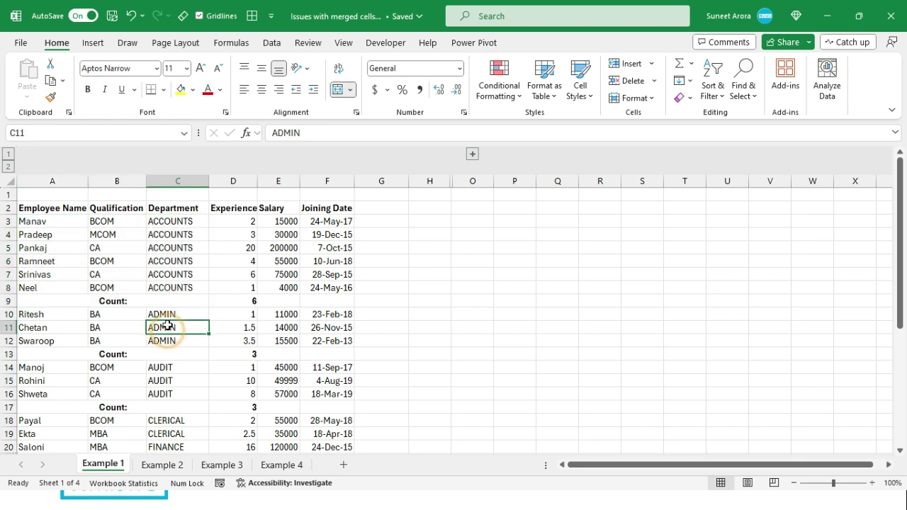
{"action": "left_click_drag", "start_coordinate": [167, 326], "coordinate": [167, 304]}
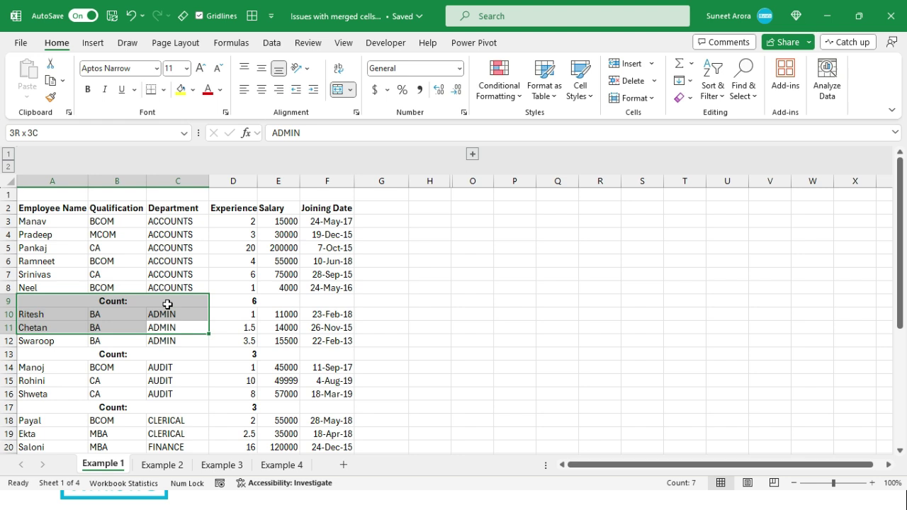
{"action": "left_click_drag", "start_coordinate": [167, 304], "coordinate": [167, 303]}
Try selecting only Salary cells across merged Count rows, from E3 down to row 9 and from row 32 up to row 20.
{"action": "left_click", "coordinate": [276, 273]}
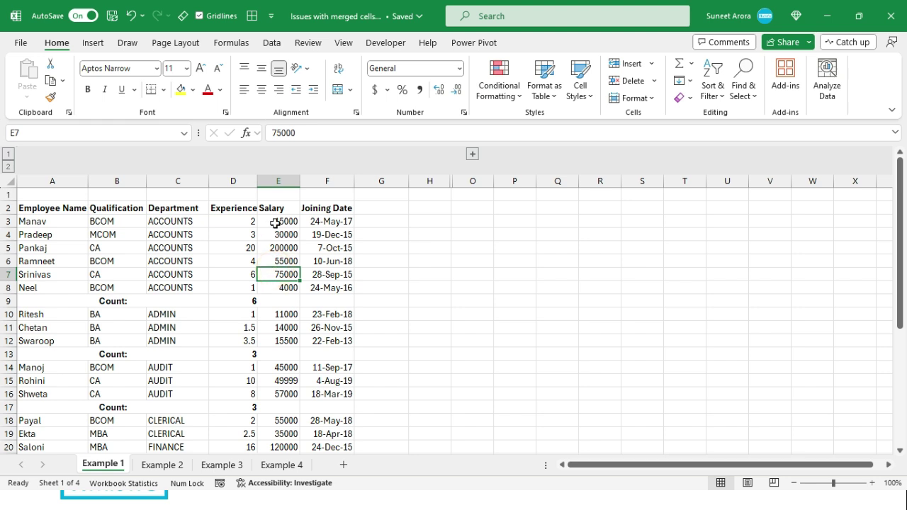
{"action": "left_click_drag", "start_coordinate": [282, 221], "coordinate": [279, 303]}
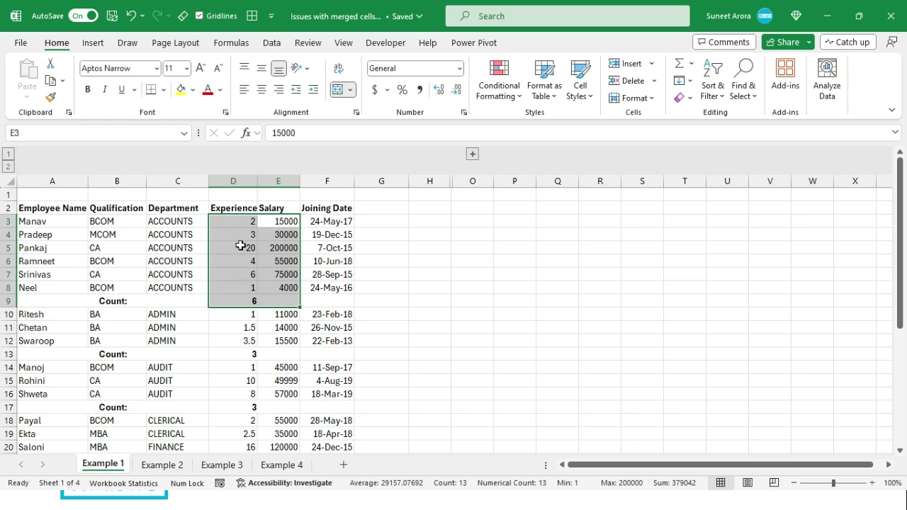
{"action": "scroll", "coordinate": [244, 358], "scroll_direction": "down", "scroll_amount": 5}
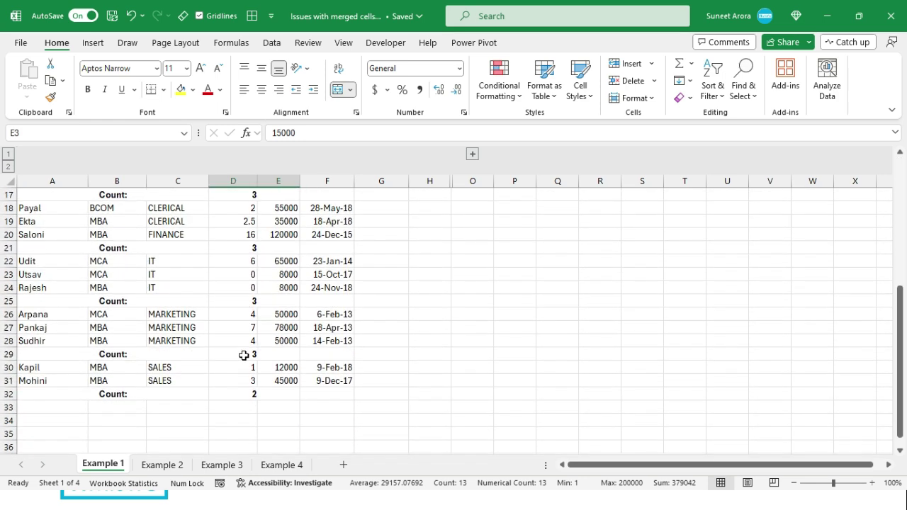
{"action": "left_click_drag", "start_coordinate": [277, 394], "coordinate": [280, 234]}
{"action": "scroll", "coordinate": [280, 234], "scroll_direction": "up", "scroll_amount": 5}
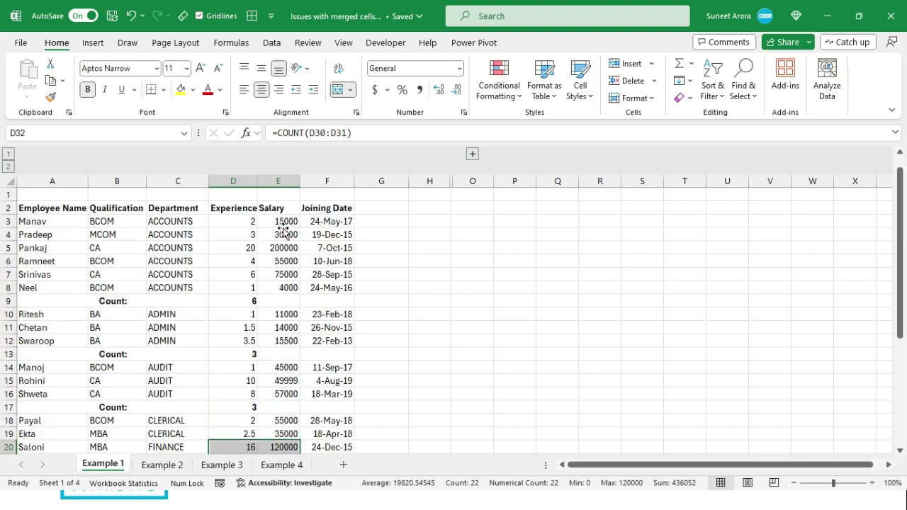
{"action": "left_click", "coordinate": [282, 233]}
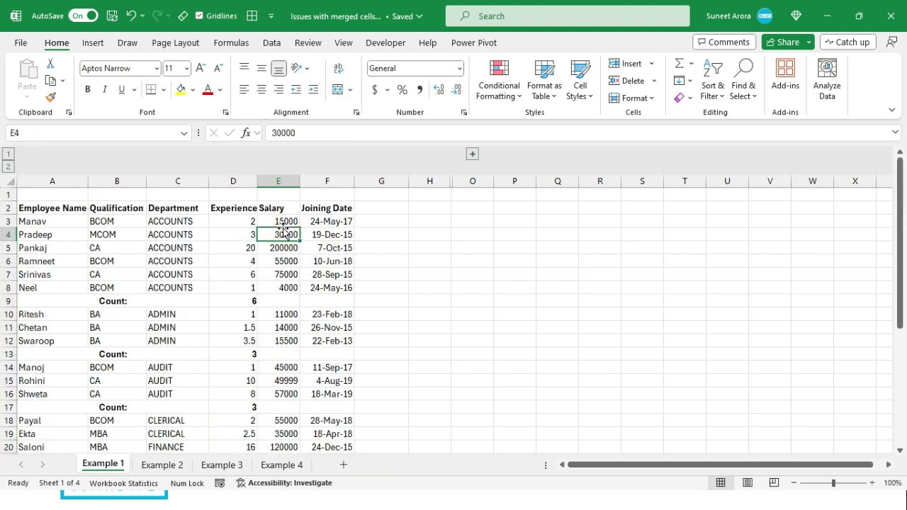
Select the whole Qualification column and check how the selection covers the merged Count rows down the sheet.
{"action": "left_click", "coordinate": [130, 181]}
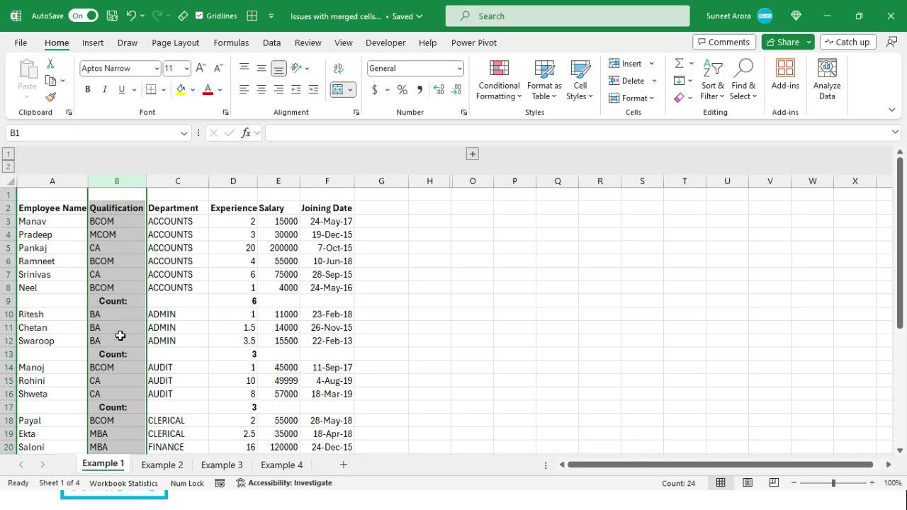
{"action": "scroll", "coordinate": [120, 336], "scroll_direction": "down", "scroll_amount": 7}
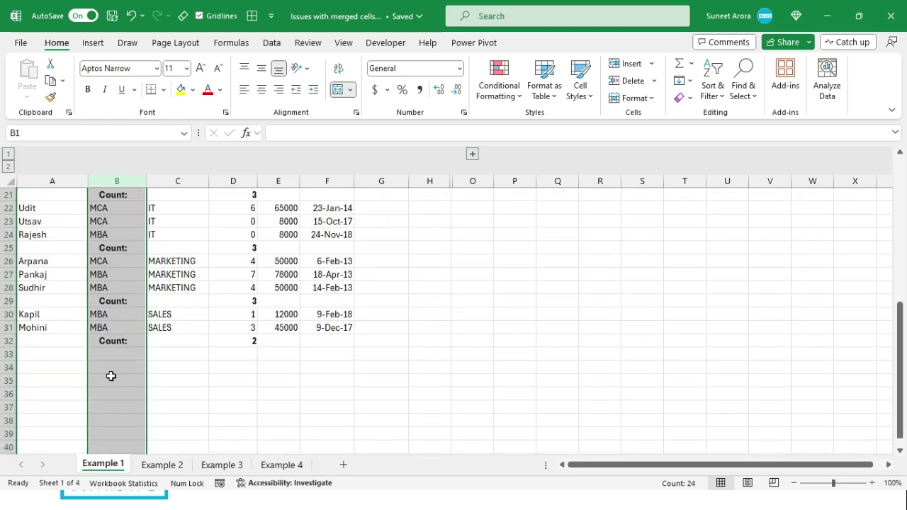
{"action": "scroll", "coordinate": [111, 377], "scroll_direction": "up", "scroll_amount": 7}
{"action": "left_click", "coordinate": [111, 377]}
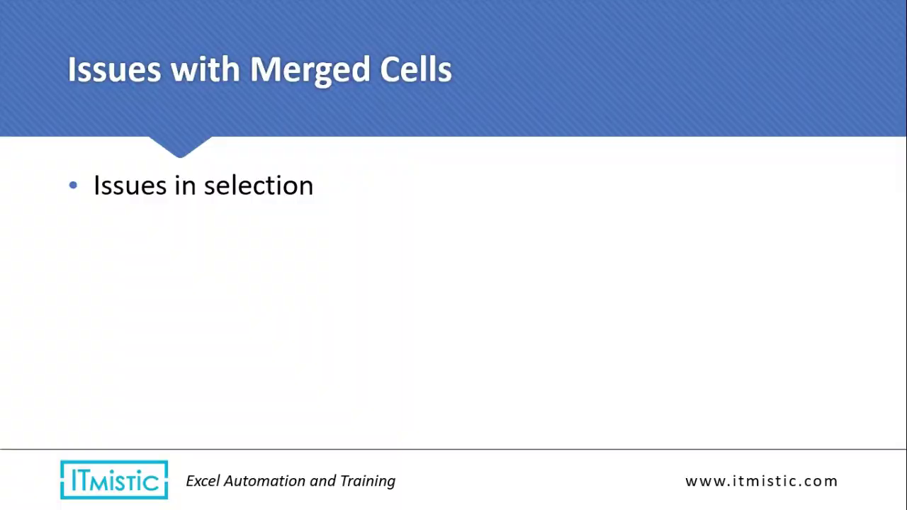
Advance the slide, return to the workbook and try to move the entire Qualification column out of the merged data.
{"action": "key", "text": "Right"}
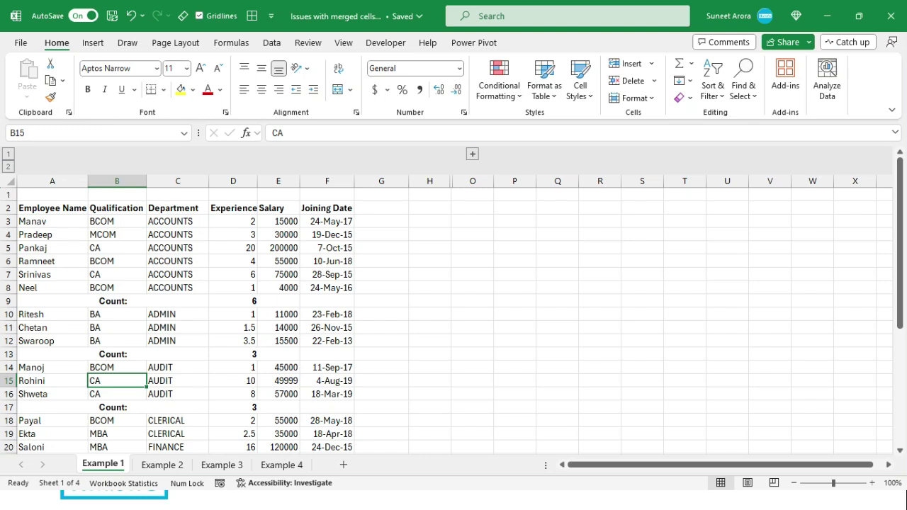
{"action": "left_click", "coordinate": [151, 235]}
{"action": "left_click", "coordinate": [130, 223]}
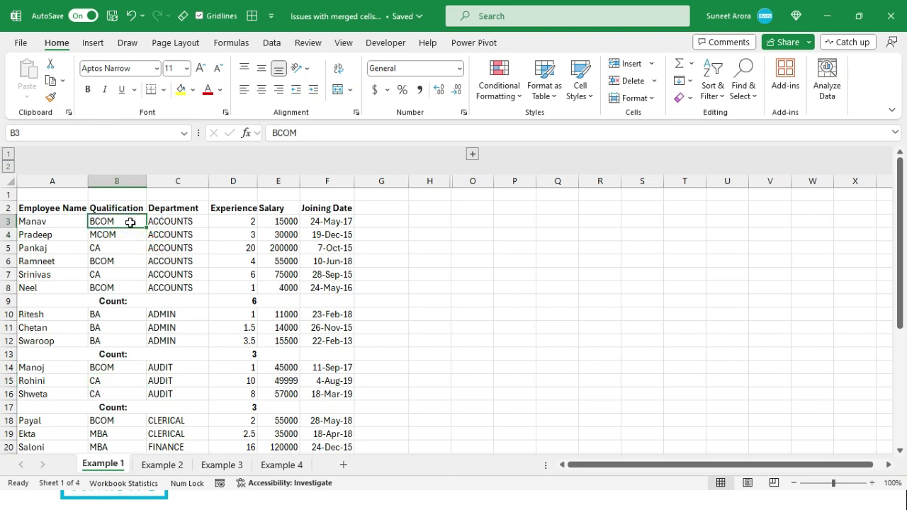
{"action": "left_click", "coordinate": [124, 180]}
{"action": "left_click", "coordinate": [68, 179]}
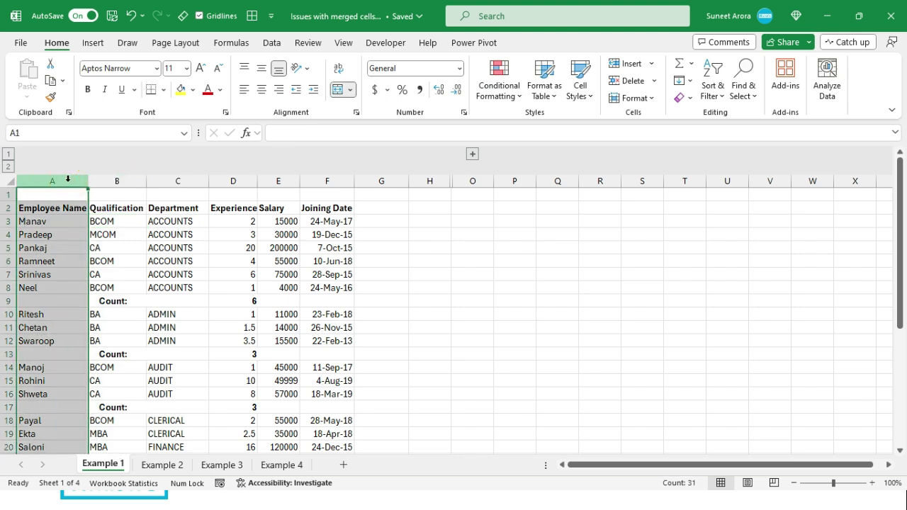
{"action": "left_click", "coordinate": [100, 178]}
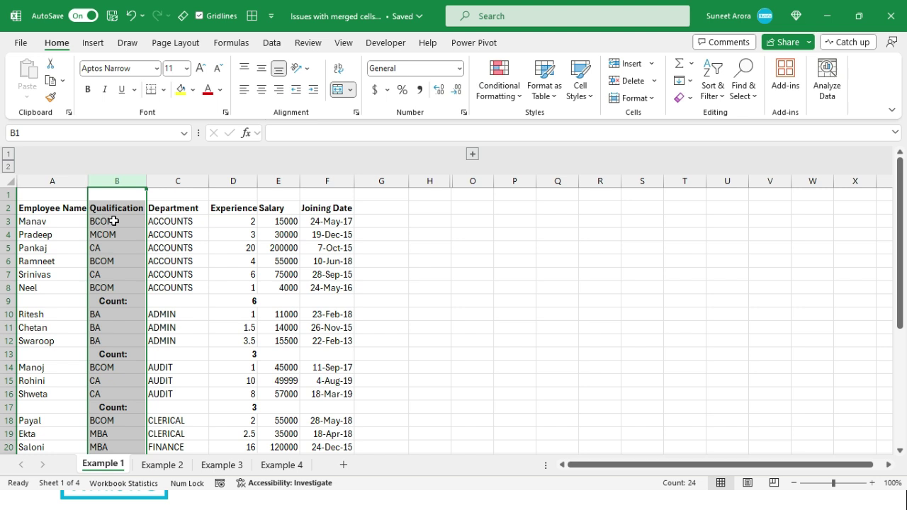
{"action": "key", "text": "alt+a"}
{"action": "key", "text": "s"}
{"action": "key", "text": "a"}
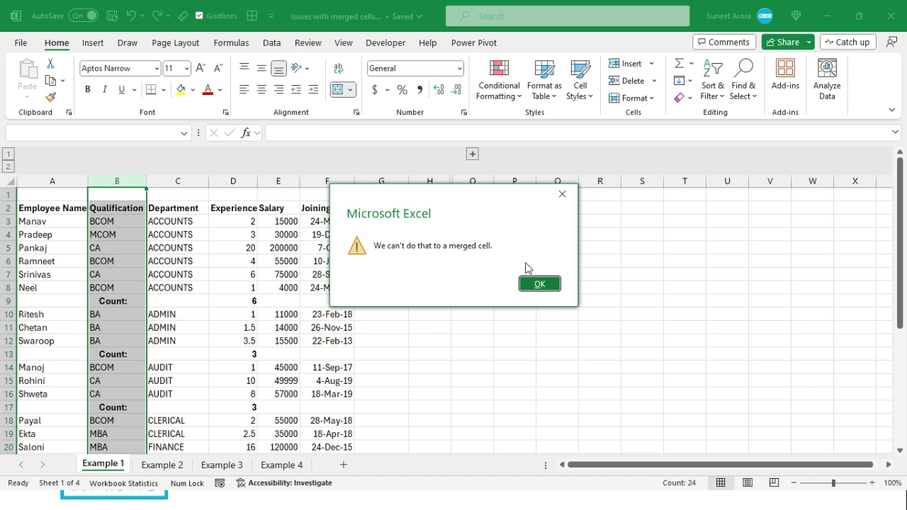
{"action": "left_click", "coordinate": [540, 283]}
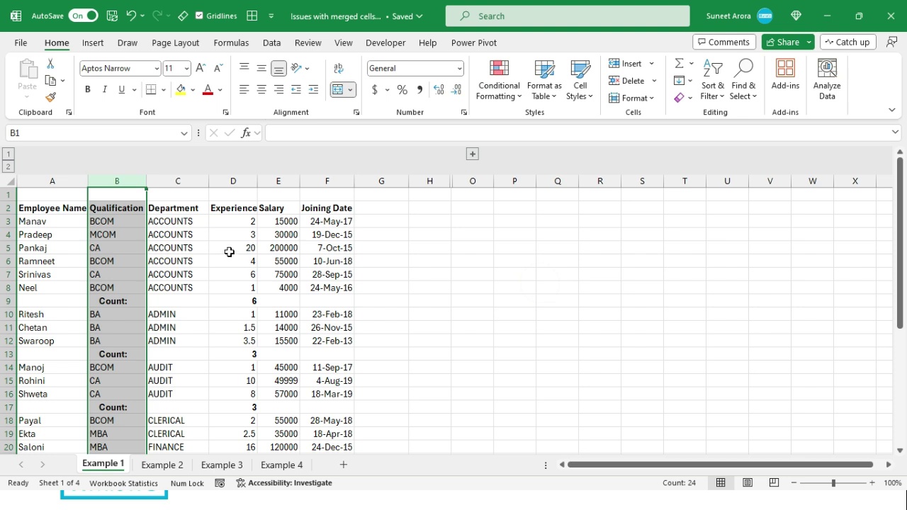
Try to move the entire Experience column, which crosses the merged Count cells.
{"action": "left_click", "coordinate": [245, 182]}
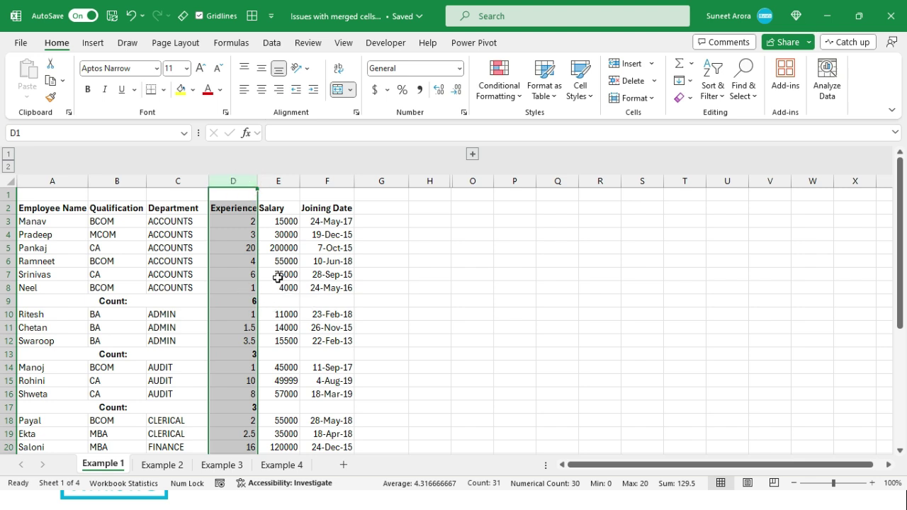
{"action": "key", "text": "ctrl+minus"}
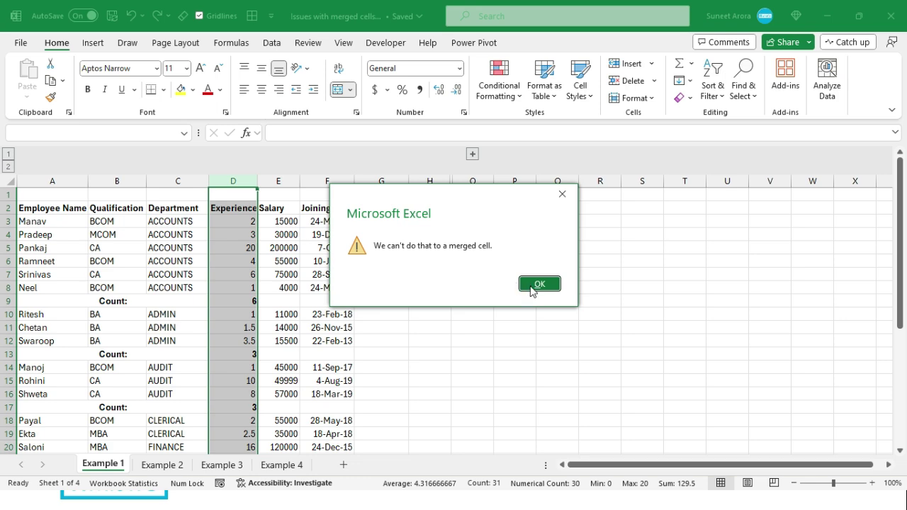
{"action": "left_click", "coordinate": [539, 284]}
{"action": "left_click", "coordinate": [327, 234]}
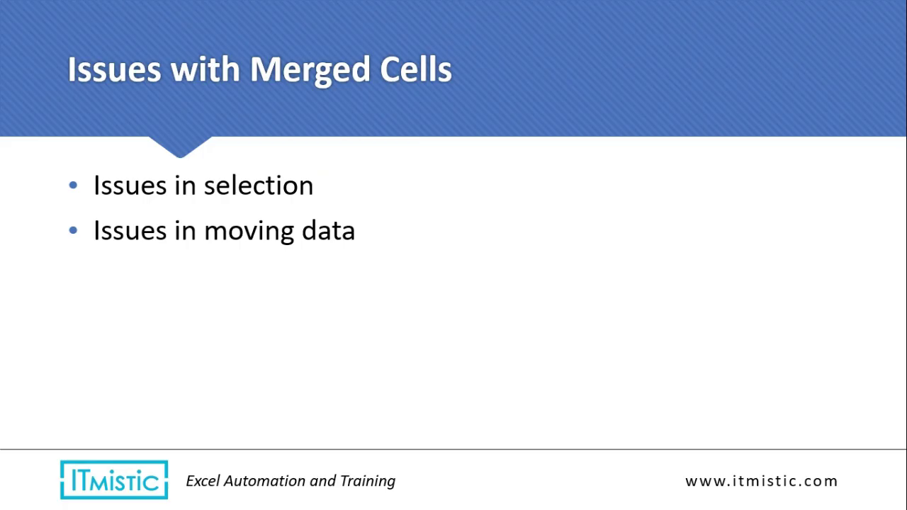
Advance the slide, return to the workbook and turn on filters for the employee table's header row.
{"action": "key", "text": "Right"}
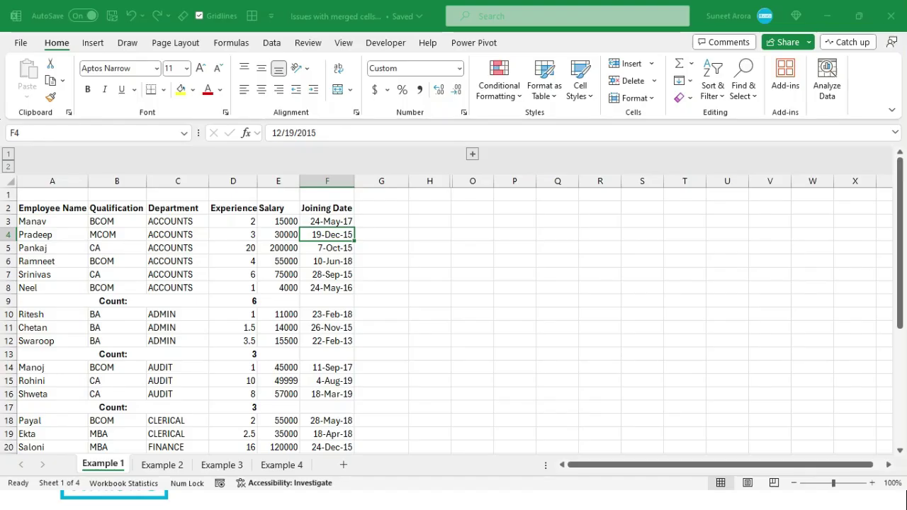
{"action": "left_click", "coordinate": [227, 228]}
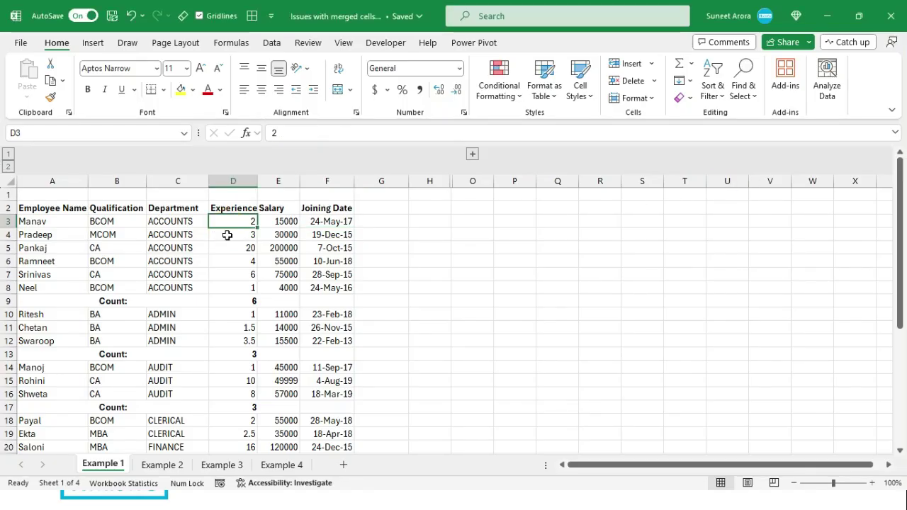
{"action": "left_click", "coordinate": [227, 235]}
{"action": "key", "text": "ctrl+shift+l"}
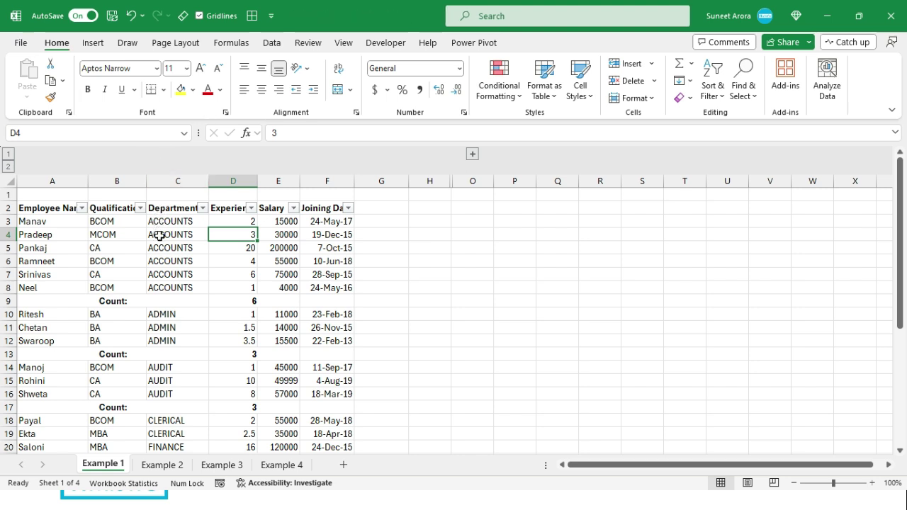
Try to sort the employee table by Department from A to Z and by Salary from smallest to largest.
{"action": "left_click", "coordinate": [202, 210]}
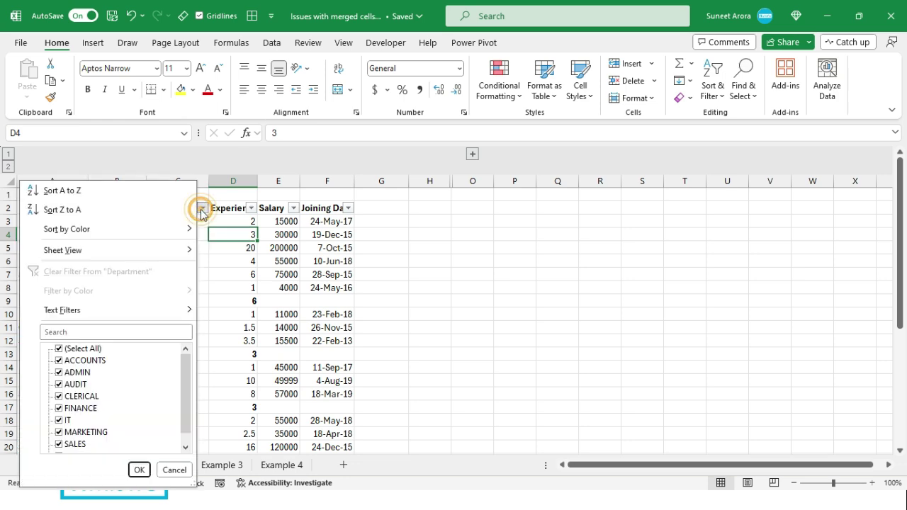
{"action": "left_click", "coordinate": [111, 195]}
{"action": "left_click", "coordinate": [293, 208]}
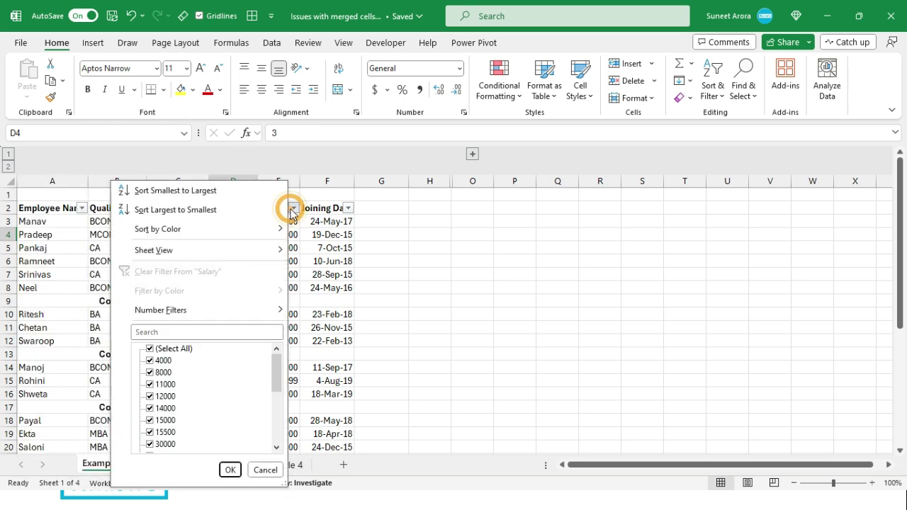
{"action": "left_click", "coordinate": [165, 191]}
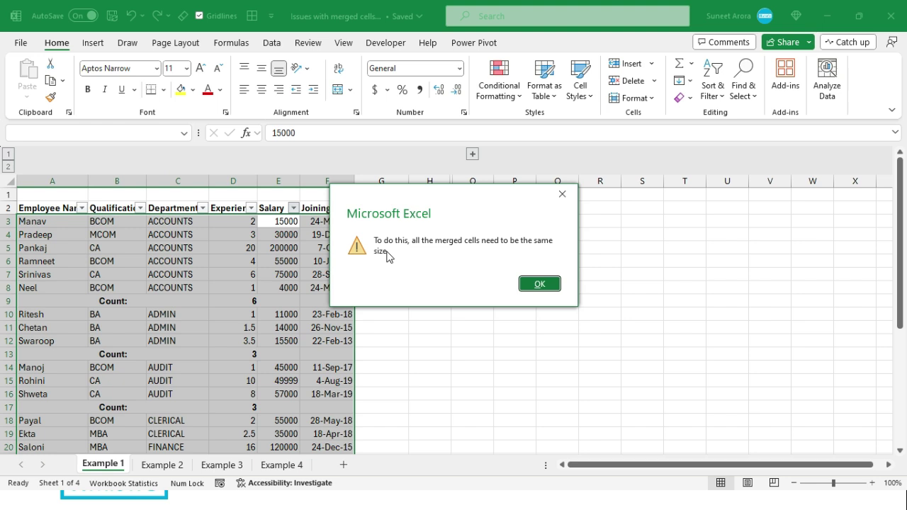
{"action": "left_click", "coordinate": [418, 253]}
{"action": "left_click", "coordinate": [534, 285]}
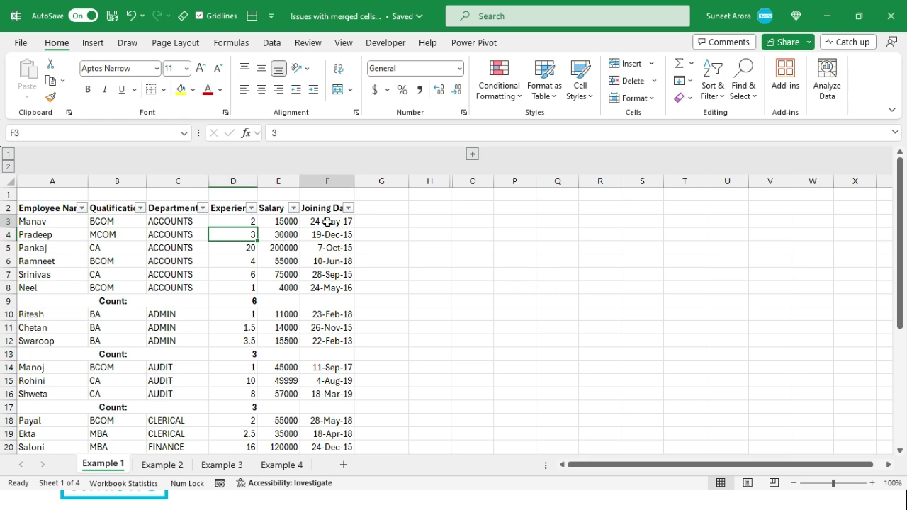
Try to sort the employee table by Joining Date from oldest to newest.
{"action": "left_click", "coordinate": [326, 222]}
{"action": "left_click", "coordinate": [347, 208]}
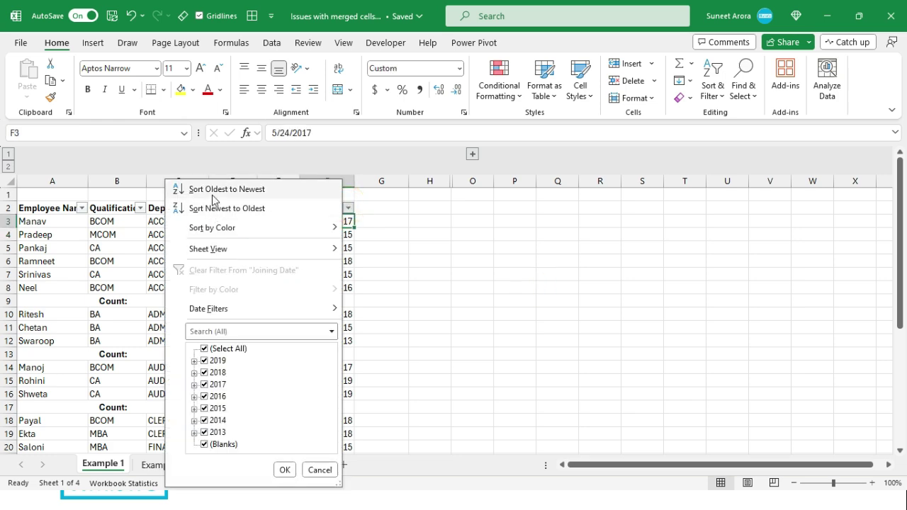
{"action": "left_click", "coordinate": [212, 190]}
{"action": "left_click", "coordinate": [540, 282]}
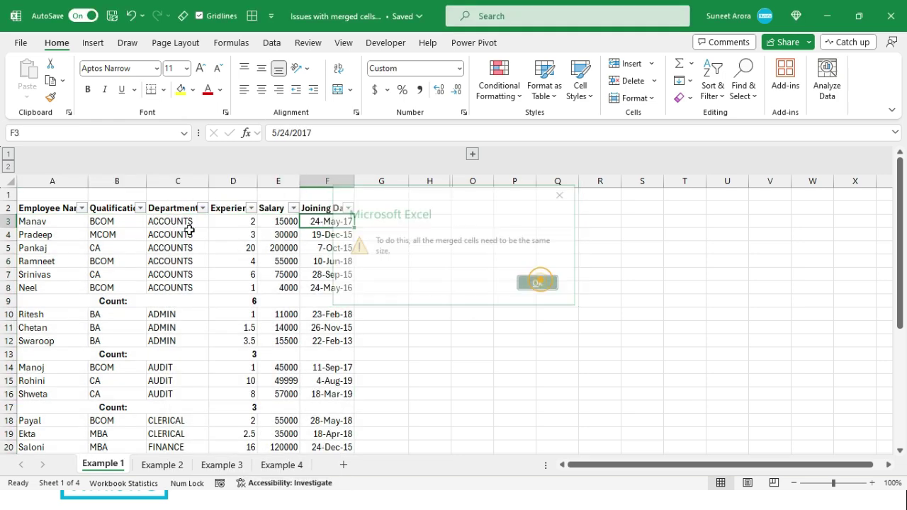
Open the Qualification column's sort and filter options, and try to sort the table by Department.
{"action": "left_click", "coordinate": [134, 218]}
{"action": "left_click", "coordinate": [141, 208]}
{"action": "key", "text": "Escape"}
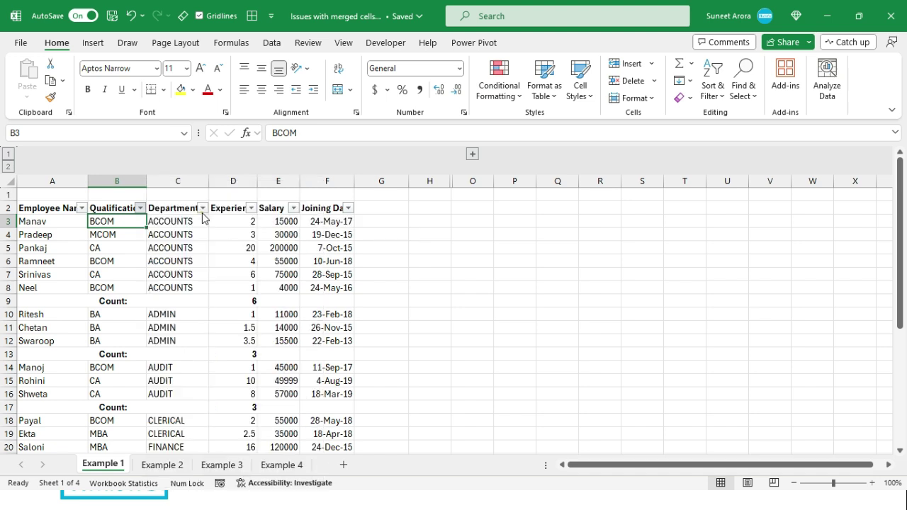
{"action": "left_click", "coordinate": [203, 208]}
{"action": "left_click", "coordinate": [531, 282]}
{"action": "left_click", "coordinate": [204, 281]}
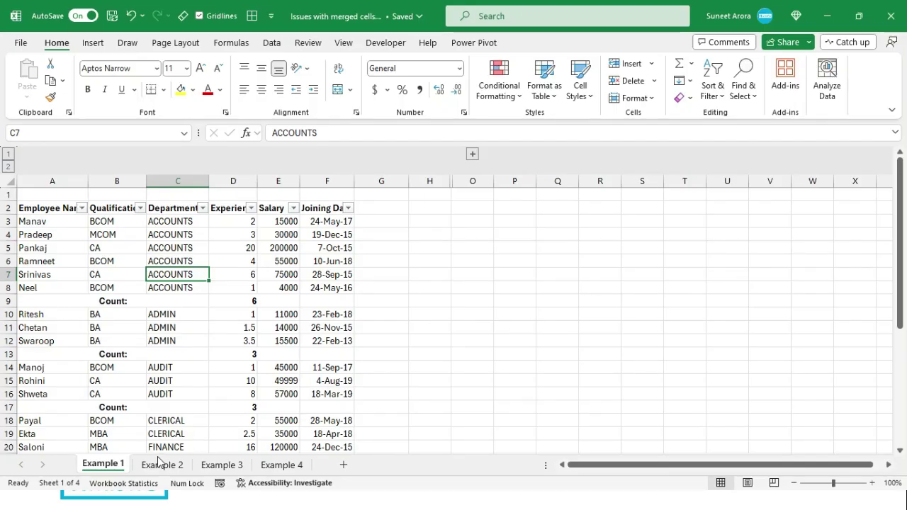
Go to the Example 2 sheet and examine the merged Joining Date, Name and Address cells in rows 2 to 5.
{"action": "left_click", "coordinate": [159, 468]}
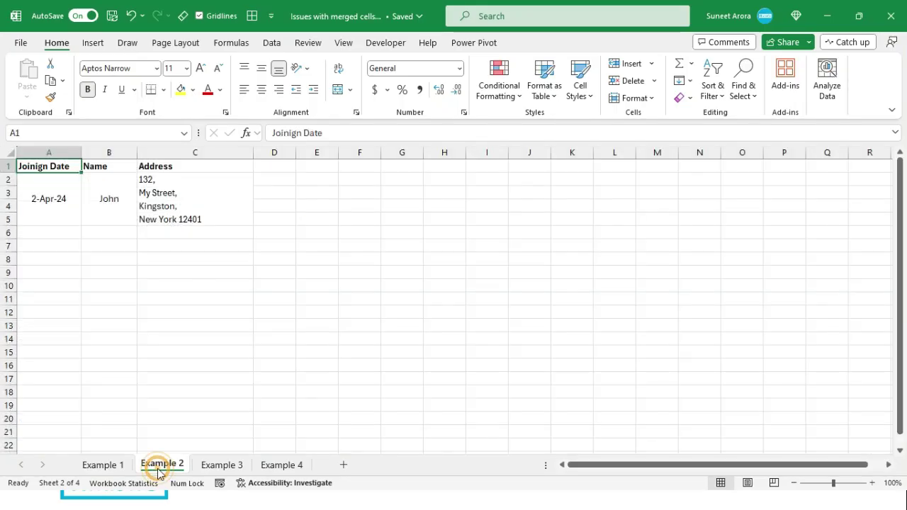
{"action": "left_click", "coordinate": [203, 191]}
{"action": "left_click", "coordinate": [42, 192]}
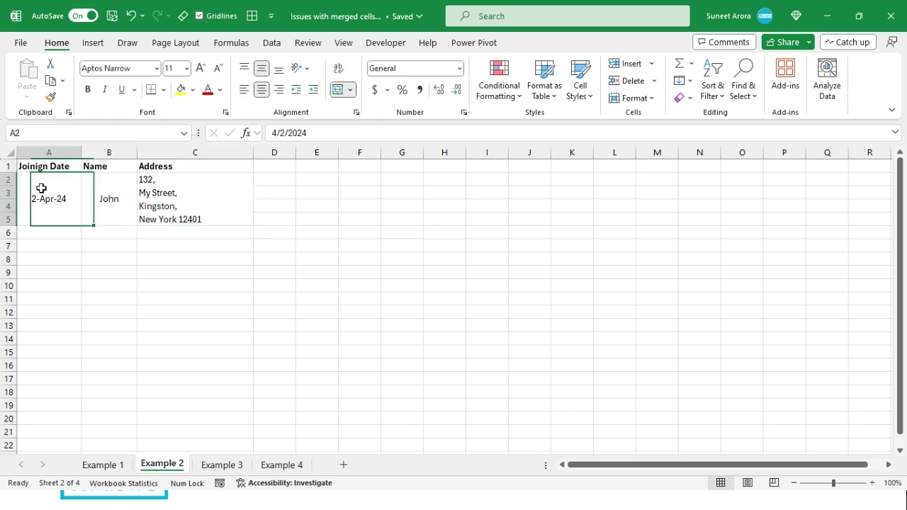
{"action": "left_click", "coordinate": [144, 202]}
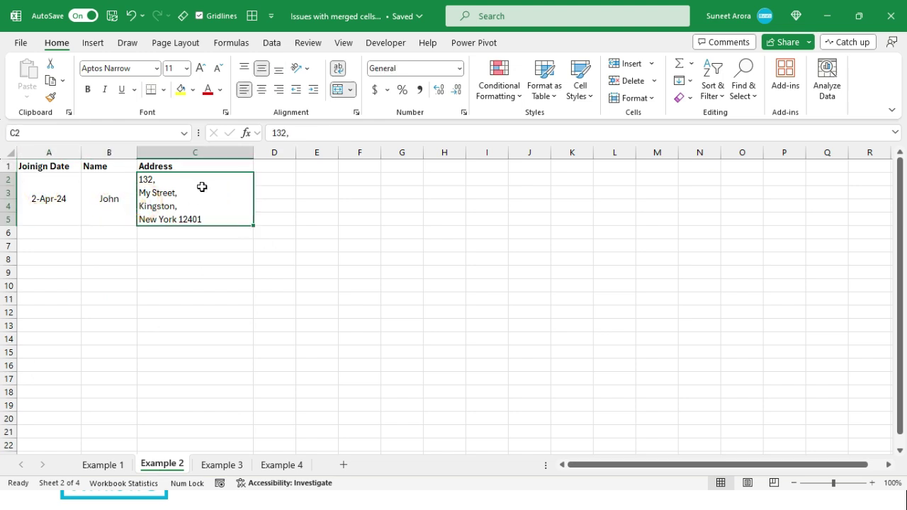
{"action": "left_click", "coordinate": [83, 195]}
{"action": "left_click", "coordinate": [66, 186]}
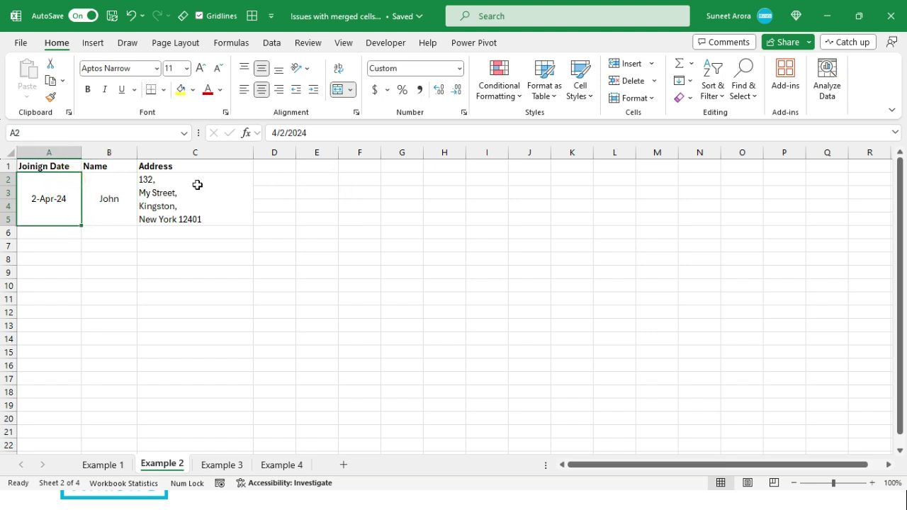
Copy the merged record in A2:C5 to the empty cells starting at F2, and undo the paste.
{"action": "left_click_drag", "start_coordinate": [50, 187], "coordinate": [205, 192]}
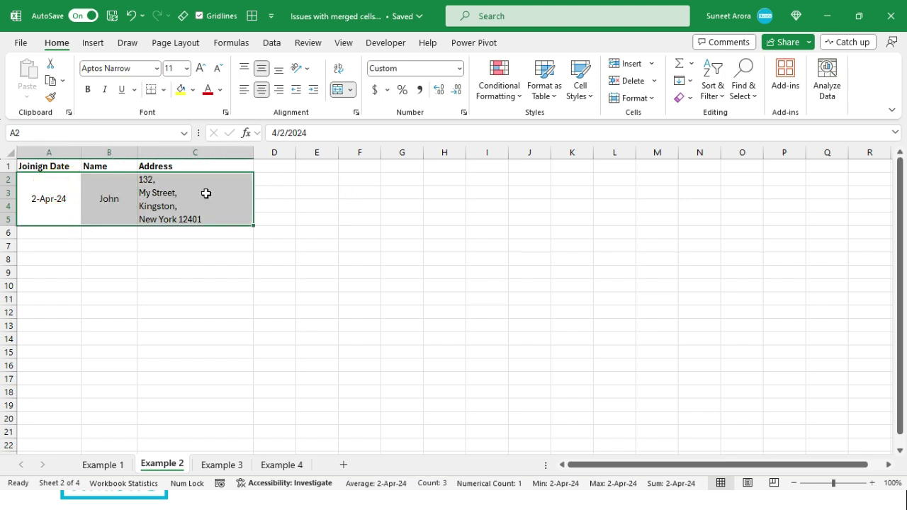
{"action": "key", "text": "ctrl+c"}
{"action": "left_click", "coordinate": [368, 177]}
{"action": "key", "text": "ctrl+v"}
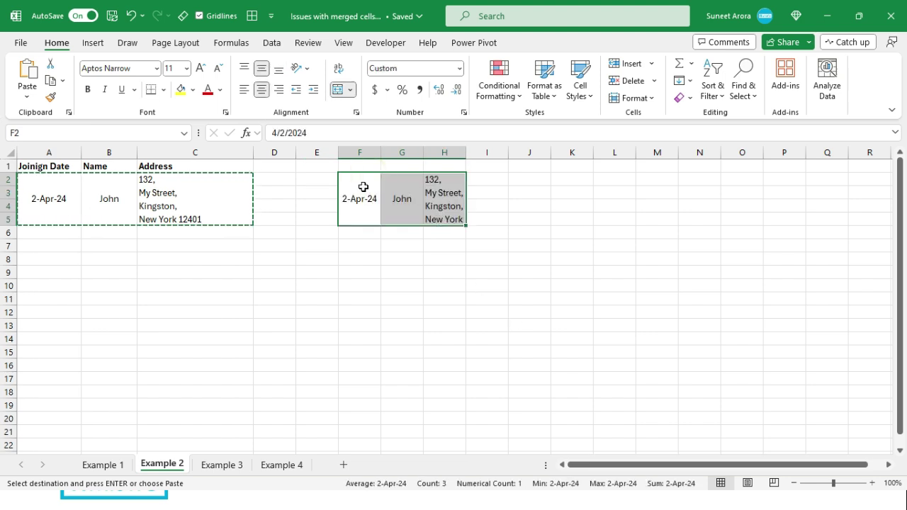
{"action": "key", "text": "ctrl+z"}
{"action": "left_click", "coordinate": [361, 189]}
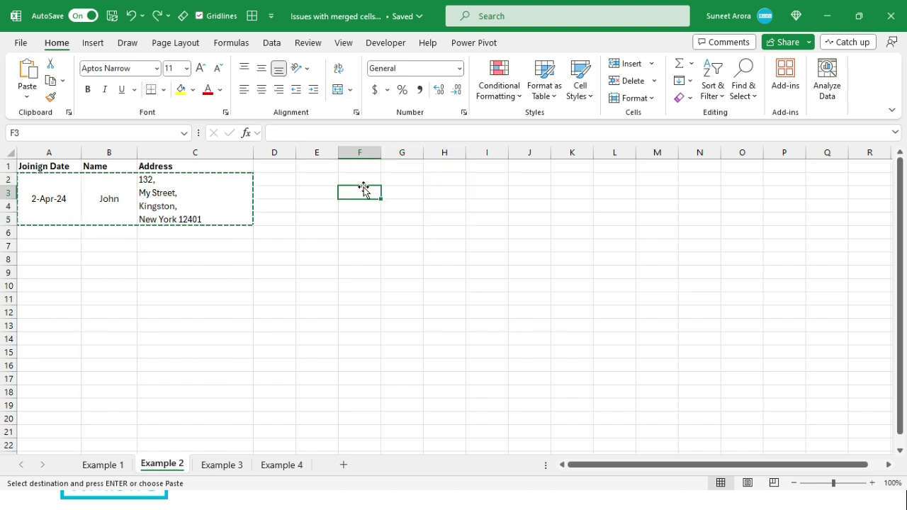
Merge the empty cells F2:F7 into one cell.
{"action": "left_click_drag", "start_coordinate": [360, 176], "coordinate": [353, 239]}
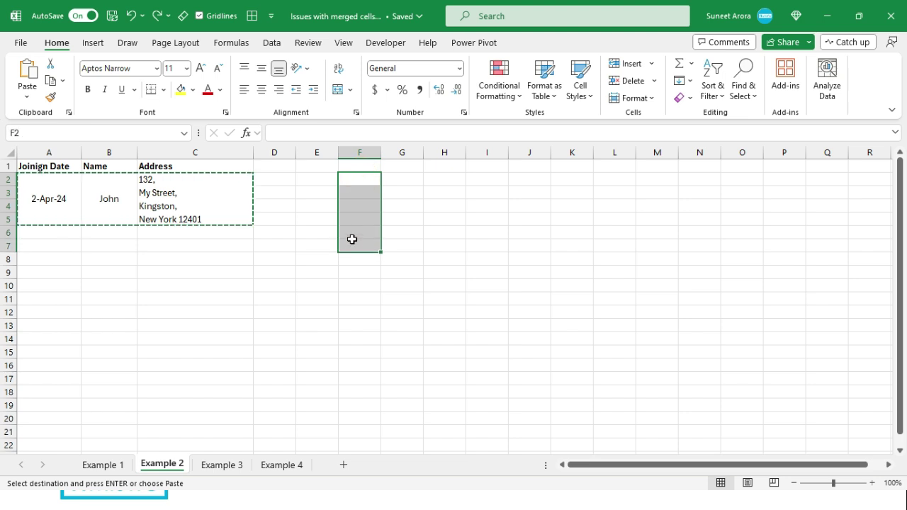
{"action": "left_click", "coordinate": [339, 90]}
{"action": "left_click", "coordinate": [361, 209]}
Try to copy the merged record in A2:C5 to E2, overlapping the taller merged cell F2:F7.
{"action": "left_click_drag", "start_coordinate": [37, 197], "coordinate": [200, 192]}
{"action": "key", "text": "ctrl+c"}
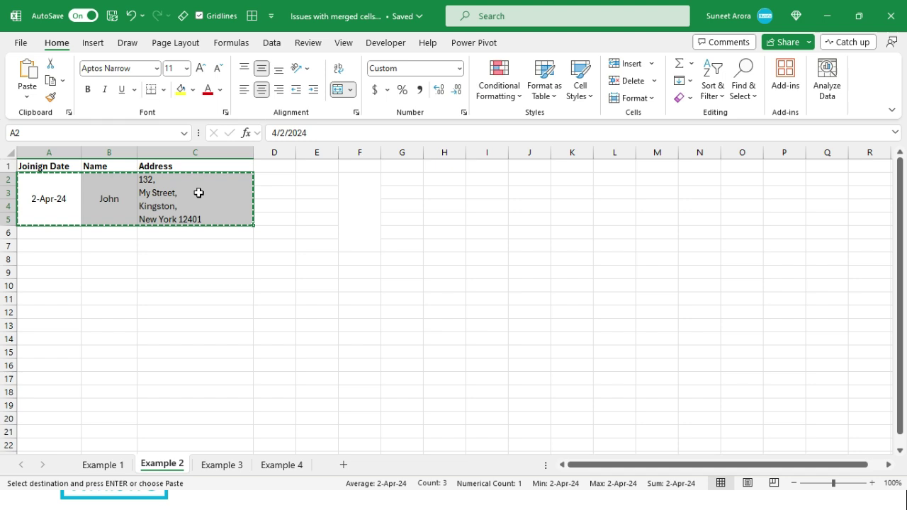
{"action": "left_click", "coordinate": [306, 178]}
{"action": "key", "text": "ctrl+v"}
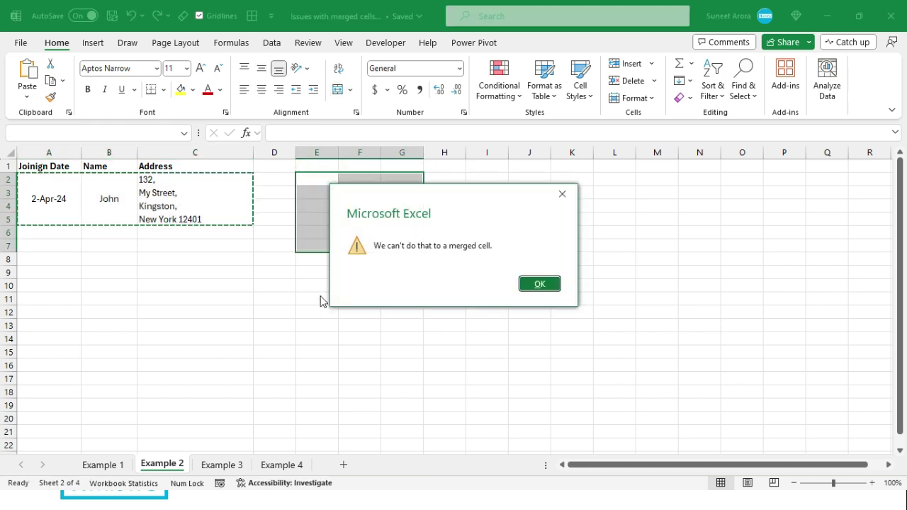
{"action": "left_click", "coordinate": [415, 275]}
{"action": "left_click", "coordinate": [539, 284]}
Unmerge F2:F7 and merge the shorter range F2:F4 in its place.
{"action": "left_click", "coordinate": [351, 202]}
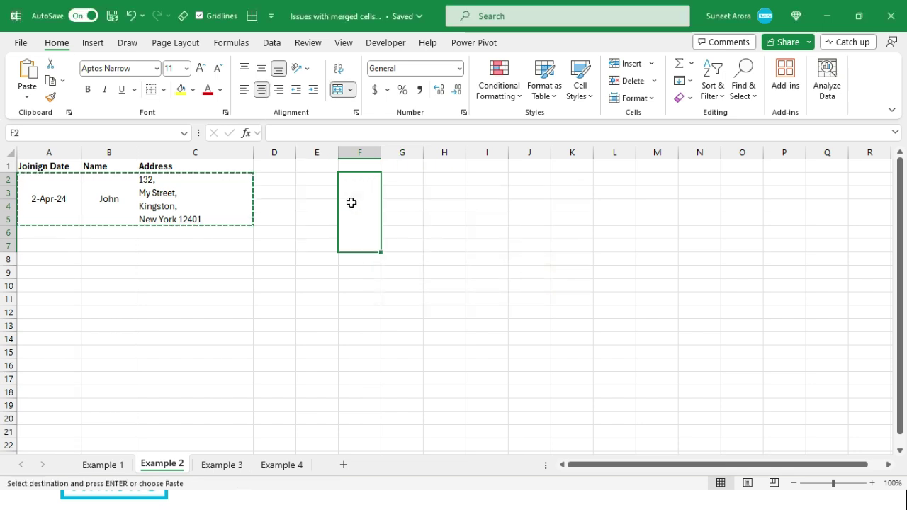
{"action": "left_click", "coordinate": [338, 90]}
{"action": "left_click", "coordinate": [361, 204]}
{"action": "left_click_drag", "start_coordinate": [357, 177], "coordinate": [356, 202]}
{"action": "left_click", "coordinate": [231, 189]}
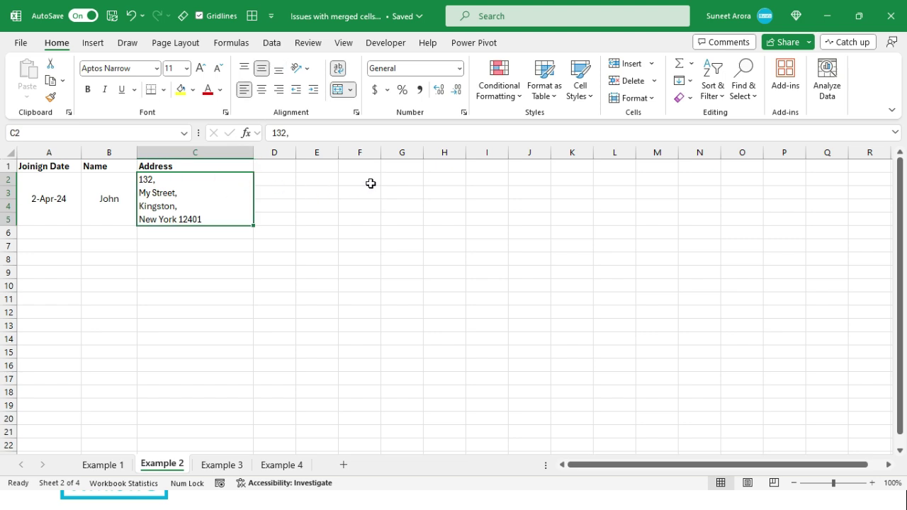
{"action": "left_click_drag", "start_coordinate": [368, 174], "coordinate": [360, 203]}
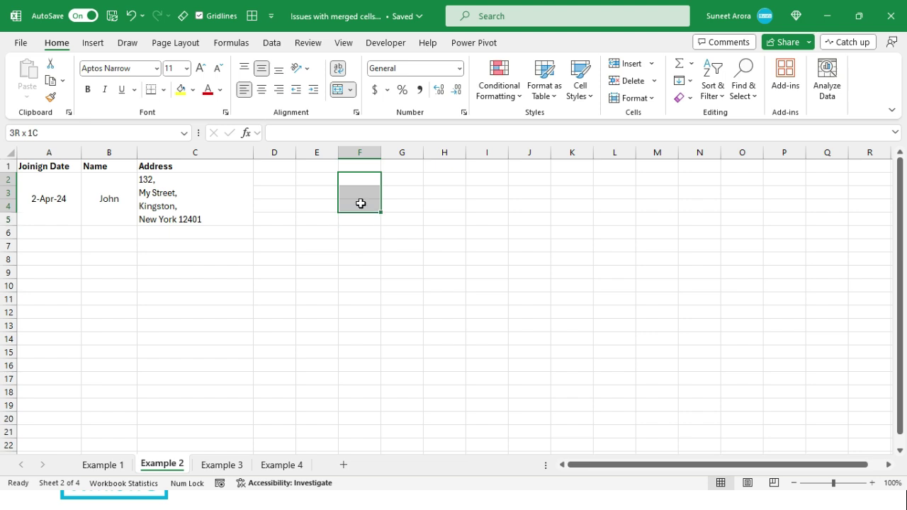
{"action": "left_click", "coordinate": [338, 90]}
Copy the merged record in A2:C5 to E2 over the merged cell F2:F4, and undo the paste.
{"action": "left_click_drag", "start_coordinate": [54, 187], "coordinate": [196, 200]}
{"action": "key", "text": "ctrl+c"}
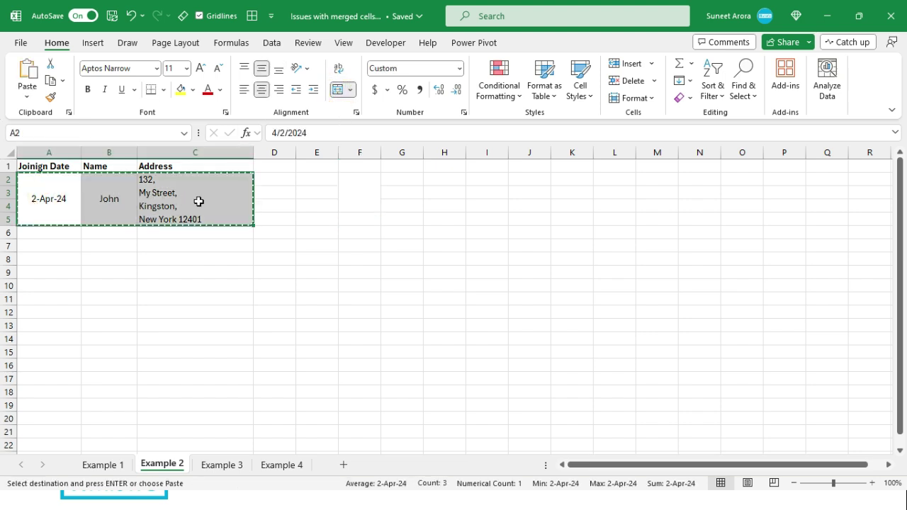
{"action": "left_click", "coordinate": [354, 180]}
{"action": "left_click", "coordinate": [309, 182]}
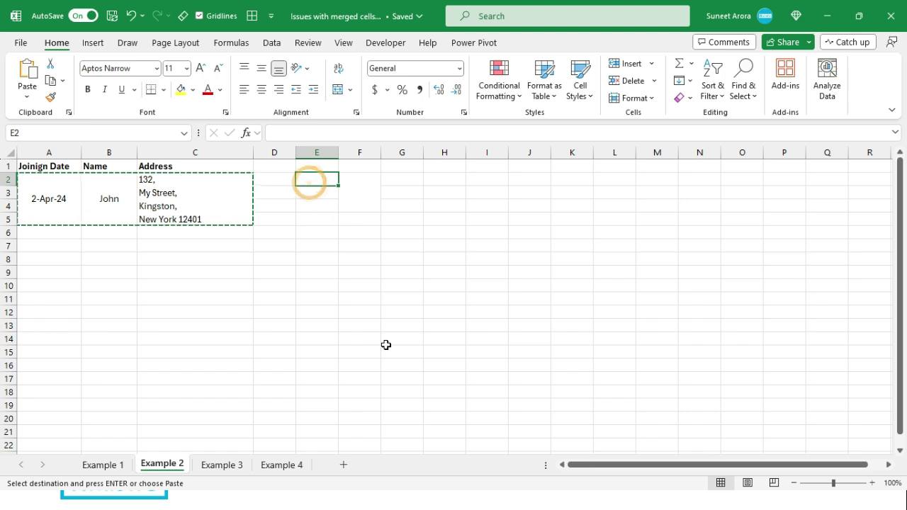
{"action": "key", "text": "ctrl+v"}
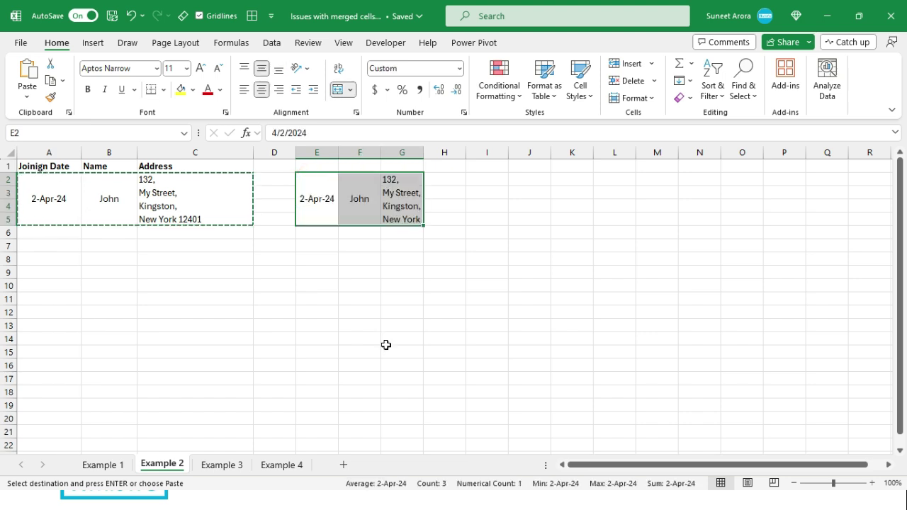
{"action": "key", "text": "ctrl+z"}
Replace the merged cell F2:F4 with a merged cell covering only F2:F3.
{"action": "left_click", "coordinate": [348, 182]}
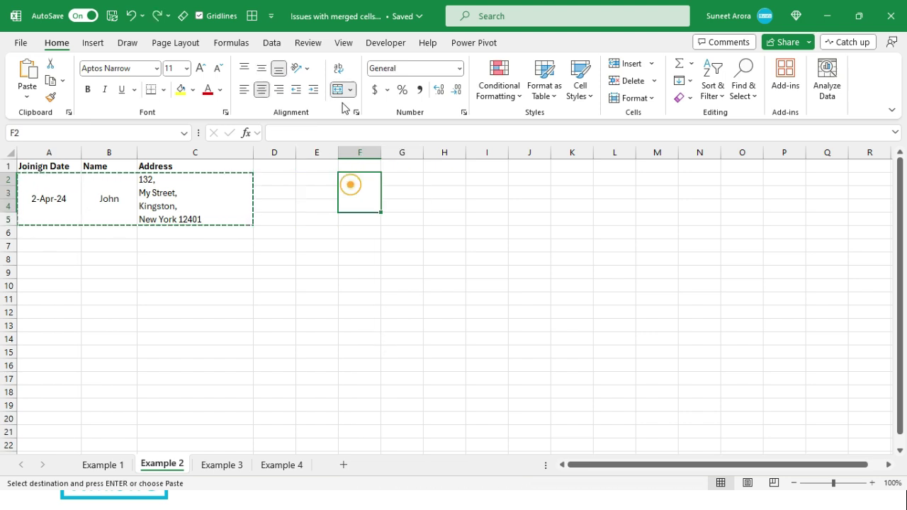
{"action": "key", "text": "Escape"}
{"action": "mouse_move", "coordinate": [356, 182]}
{"action": "left_mouse_down"}
{"action": "mouse_move", "coordinate": [352, 224]}
{"action": "mouse_move", "coordinate": [356, 186]}
{"action": "left_mouse_up"}
{"action": "left_click", "coordinate": [338, 90]}
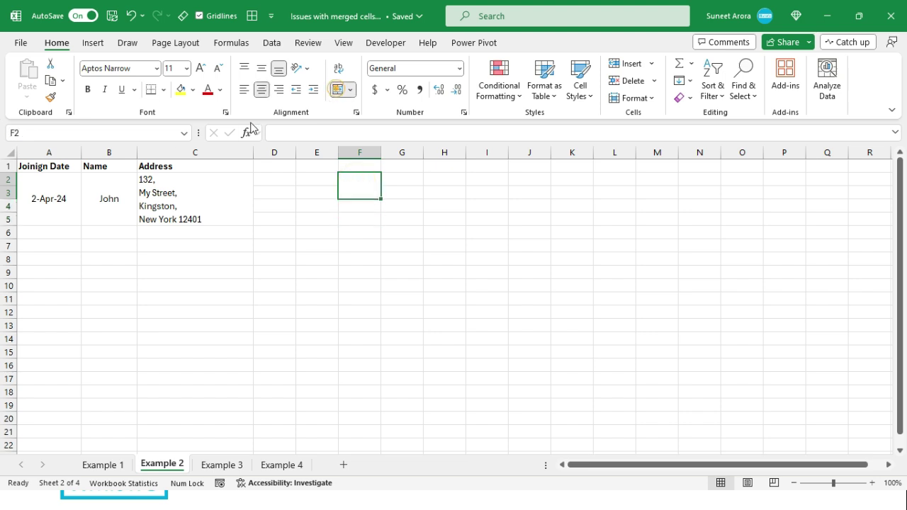
Copy the merged record in A2:C5 to E2 over the merged cell F2:F3, and undo the paste.
{"action": "left_click_drag", "start_coordinate": [47, 198], "coordinate": [186, 207]}
{"action": "key", "text": "ctrl+c"}
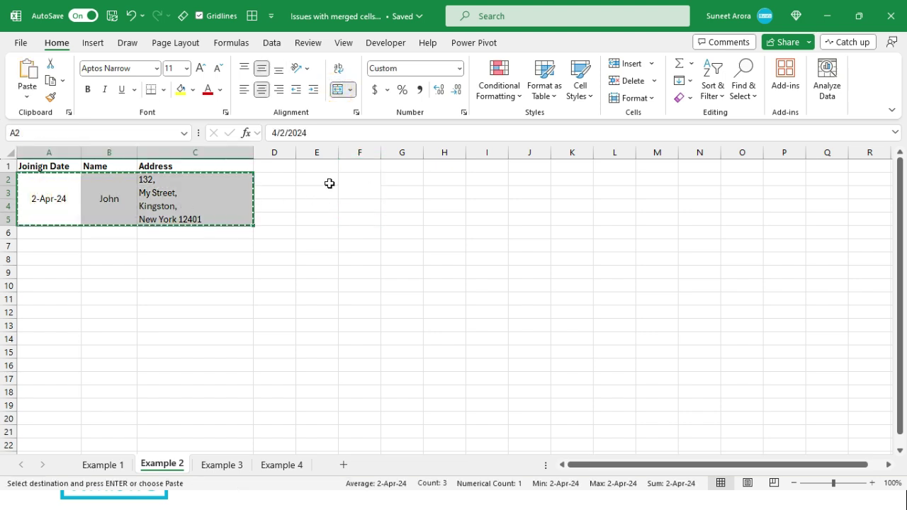
{"action": "left_click", "coordinate": [318, 178]}
{"action": "key", "text": "ctrl+v"}
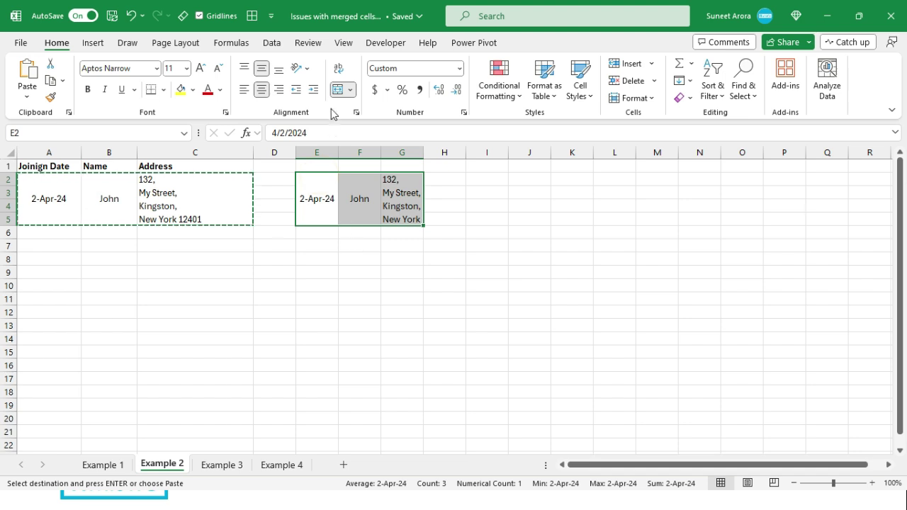
{"action": "key", "text": "ctrl+z"}
Merge F2:F6 into one cell, one row taller than the merged record in A2:C5.
{"action": "left_click", "coordinate": [44, 188]}
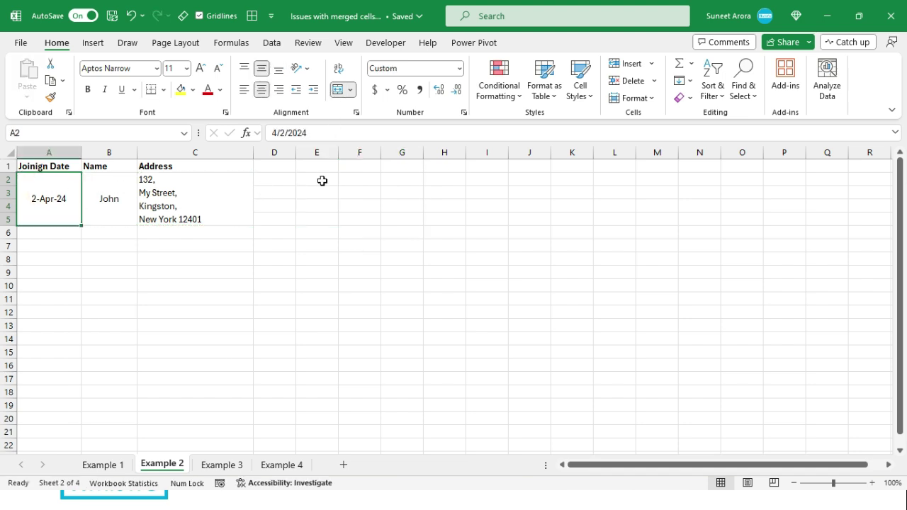
{"action": "left_click_drag", "start_coordinate": [322, 181], "coordinate": [322, 233]}
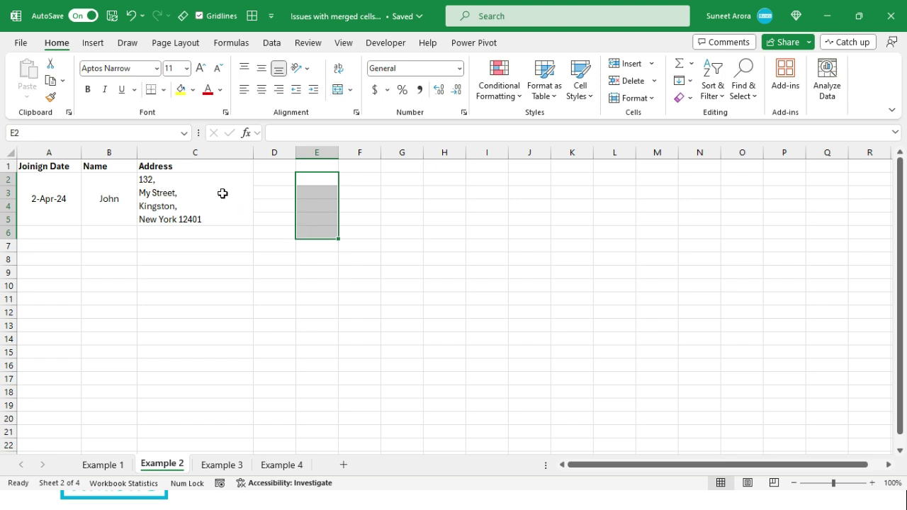
{"action": "left_click_drag", "start_coordinate": [362, 181], "coordinate": [362, 234]}
{"action": "left_click", "coordinate": [338, 90]}
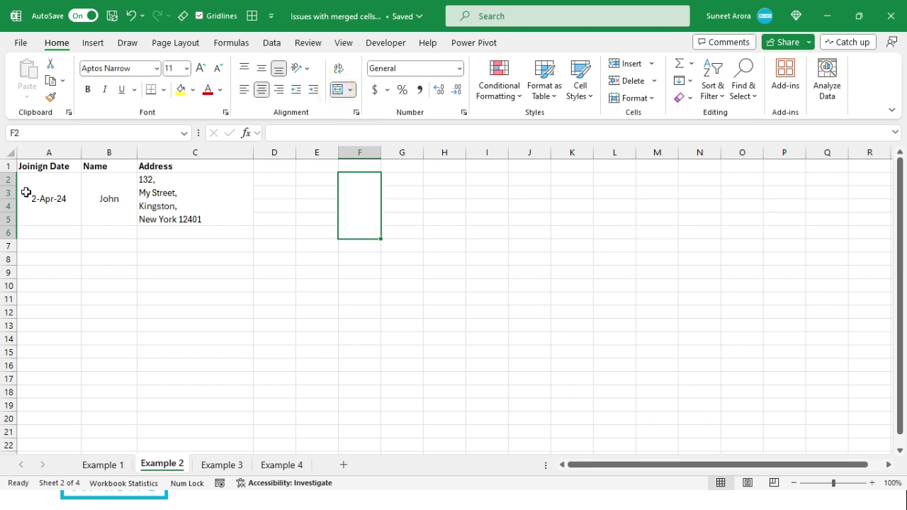
Try to copy the merged record in A2:C5 to E2, overlapping the merged cell F2:F6.
{"action": "left_click_drag", "start_coordinate": [25, 192], "coordinate": [204, 194]}
{"action": "key", "text": "ctrl+c"}
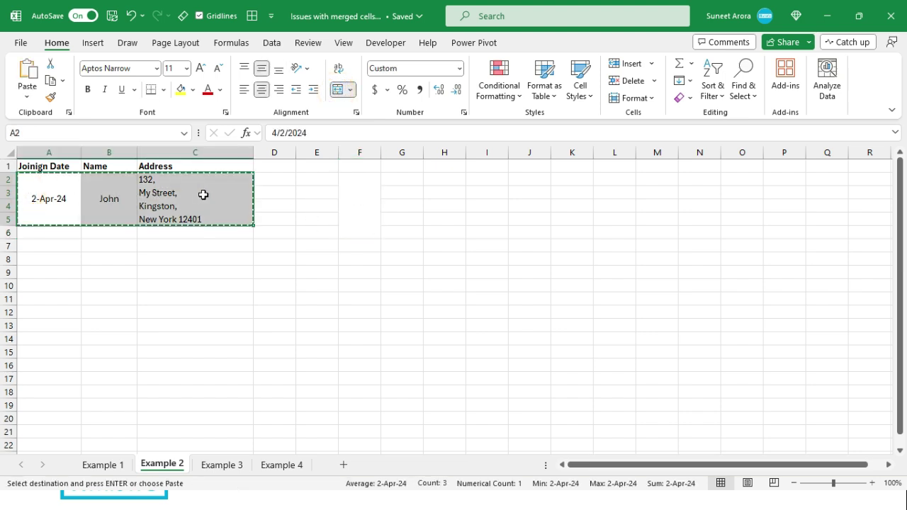
{"action": "left_click", "coordinate": [307, 180]}
{"action": "key", "text": "ctrl+v"}
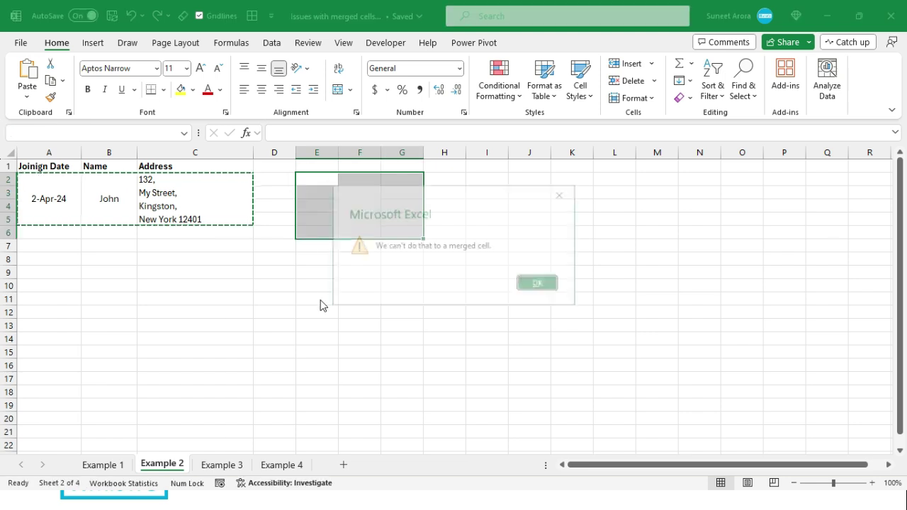
{"action": "left_click", "coordinate": [540, 283]}
Unmerge F2:F6, advance the slide on merged-cell issues and return to the workbook.
{"action": "left_click", "coordinate": [366, 198]}
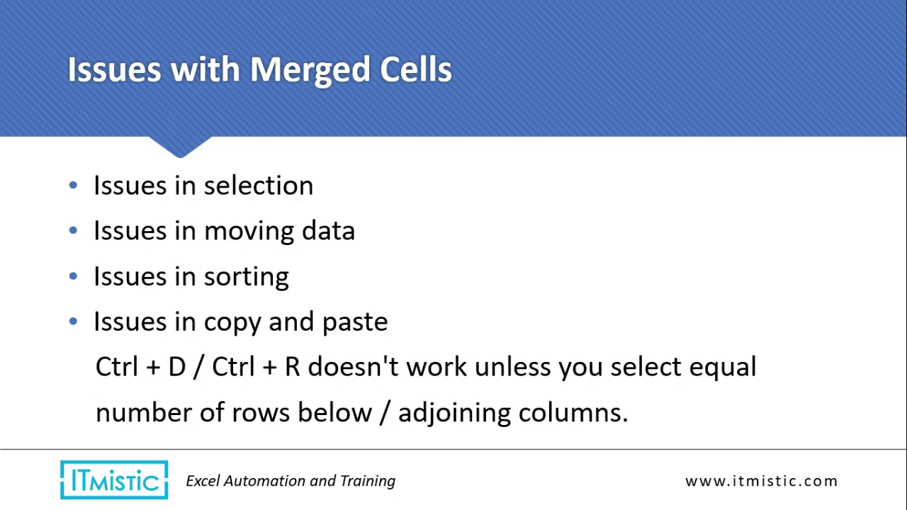
{"action": "key", "text": "Right"}
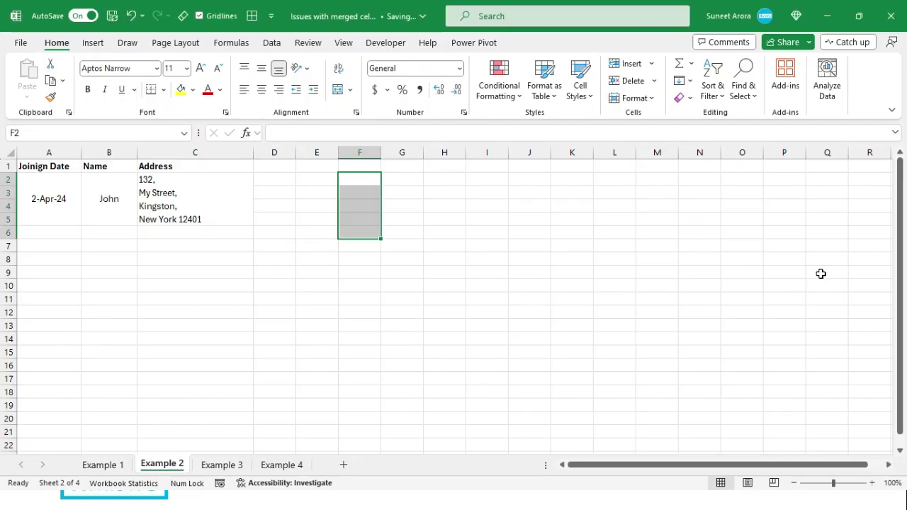
Open the Example 3 sheet and examine the product table in A1:C15, the selected product in F3 and the Q1 profit cell.
{"action": "left_click", "coordinate": [388, 285]}
{"action": "left_click", "coordinate": [222, 465]}
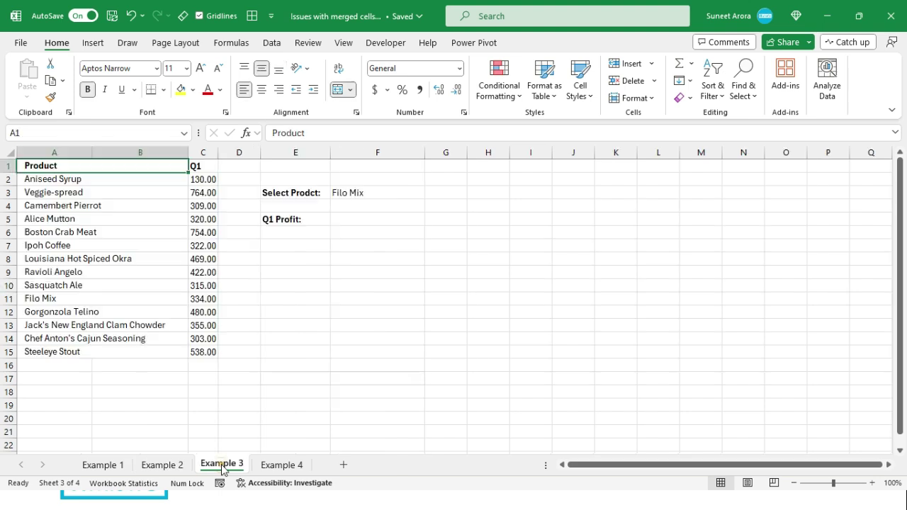
{"action": "left_click", "coordinate": [362, 195]}
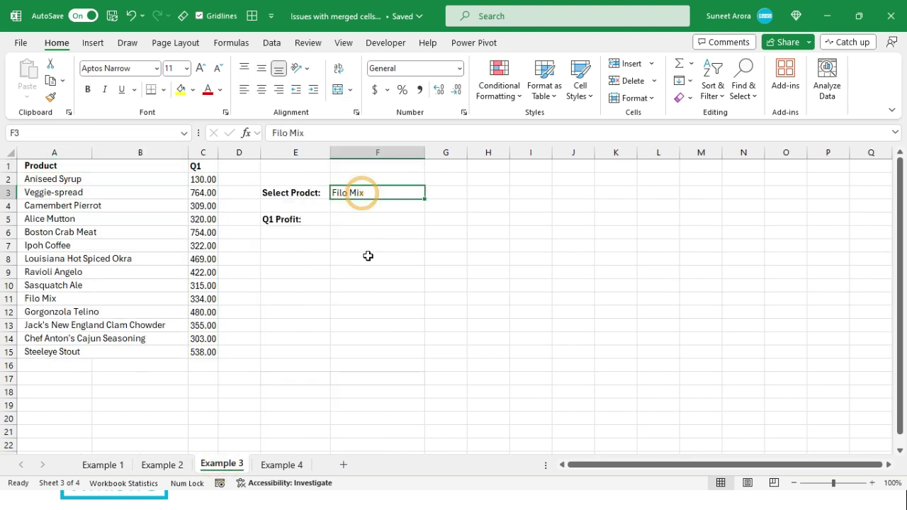
{"action": "left_click_drag", "start_coordinate": [118, 168], "coordinate": [202, 353]}
{"action": "left_click", "coordinate": [203, 352]}
{"action": "left_click", "coordinate": [387, 193]}
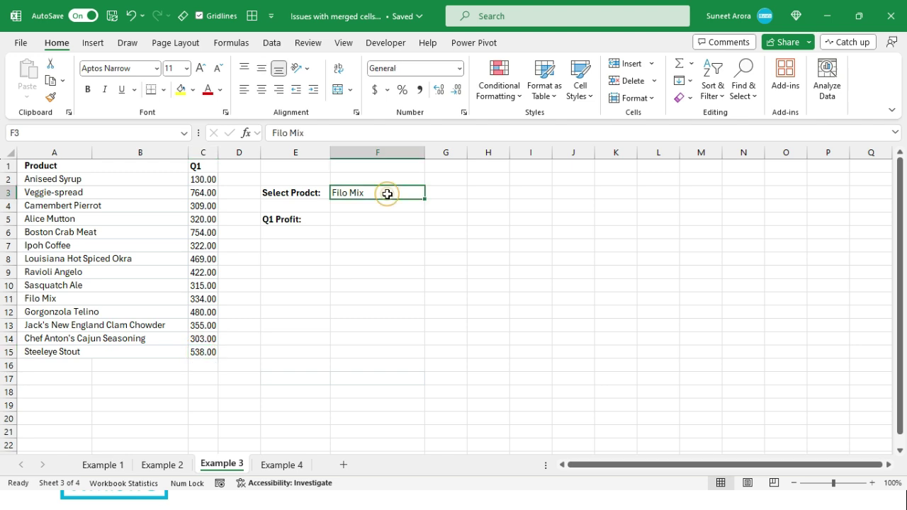
{"action": "left_click", "coordinate": [367, 218]}
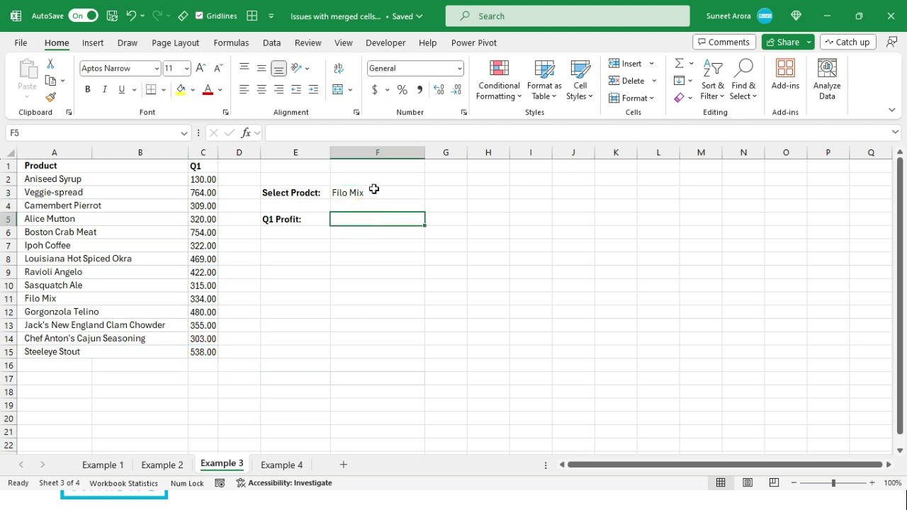
{"action": "left_click", "coordinate": [374, 189]}
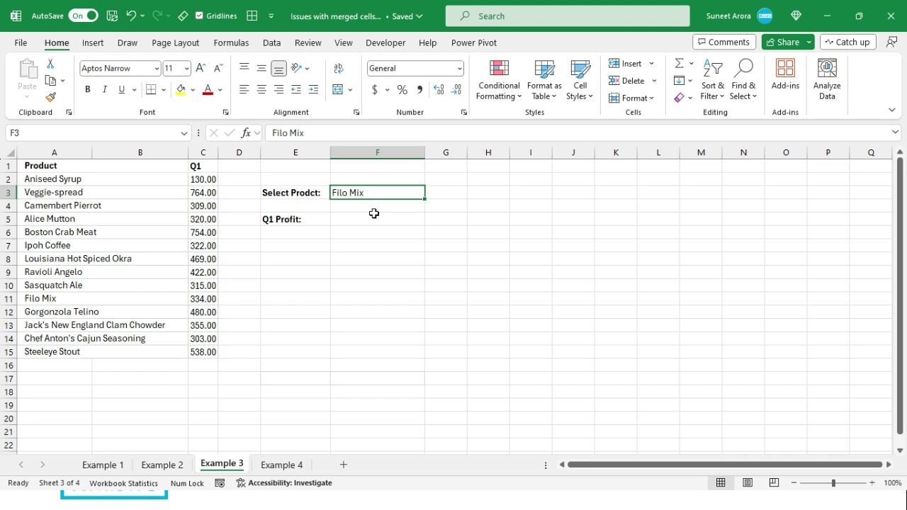
Enter the formula =VLOOKUP(F3,A2:C15,2,FALSE) in F5 to look up the selected product's Q1 profit.
{"action": "left_click", "coordinate": [374, 214]}
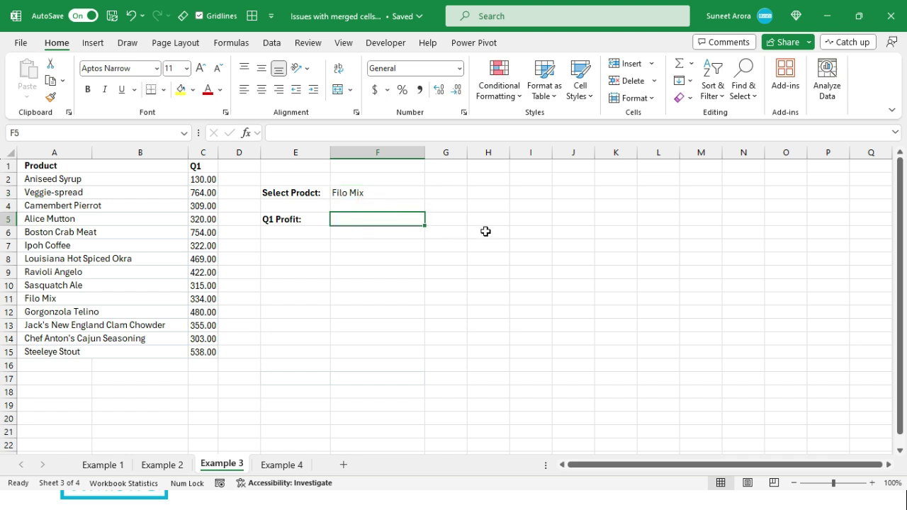
{"action": "type", "text": "=vlo"}
{"action": "key", "text": "Tab"}
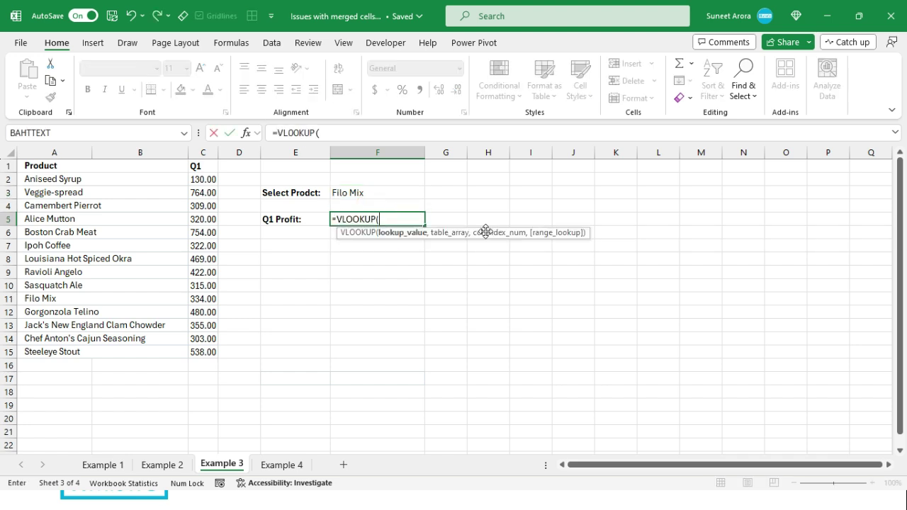
{"action": "left_click", "coordinate": [374, 193]}
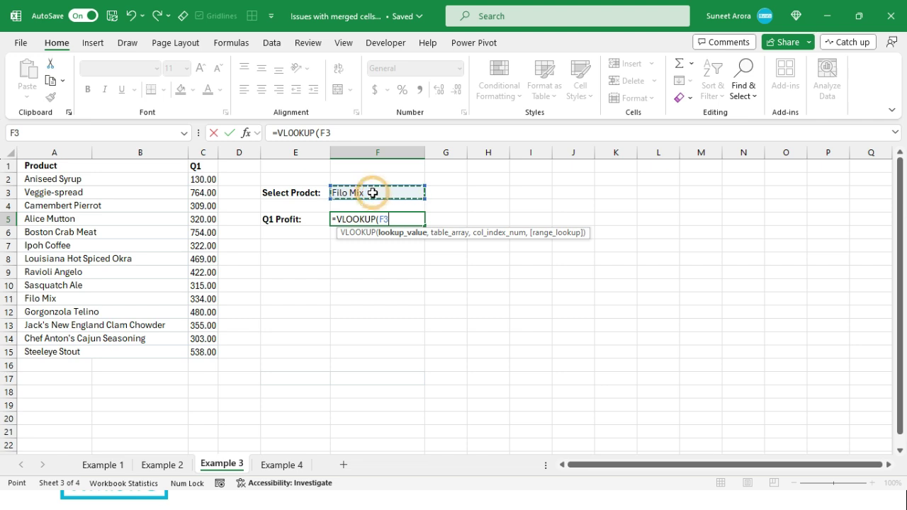
{"action": "type", "text": ","}
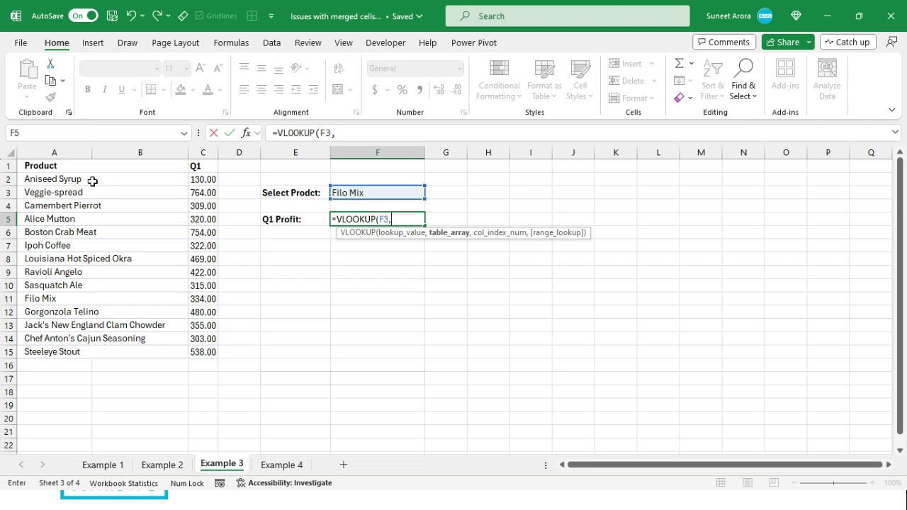
{"action": "left_click_drag", "start_coordinate": [92, 180], "coordinate": [207, 352]}
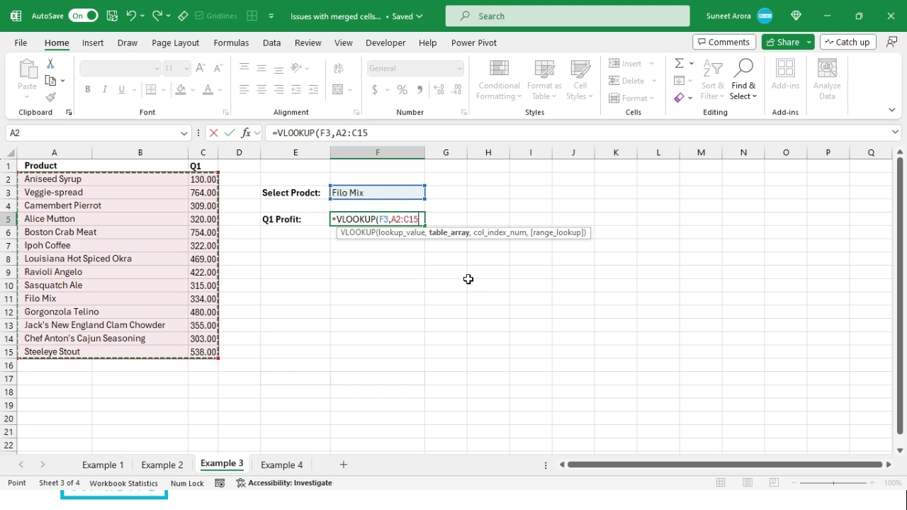
{"action": "type", "text": ","}
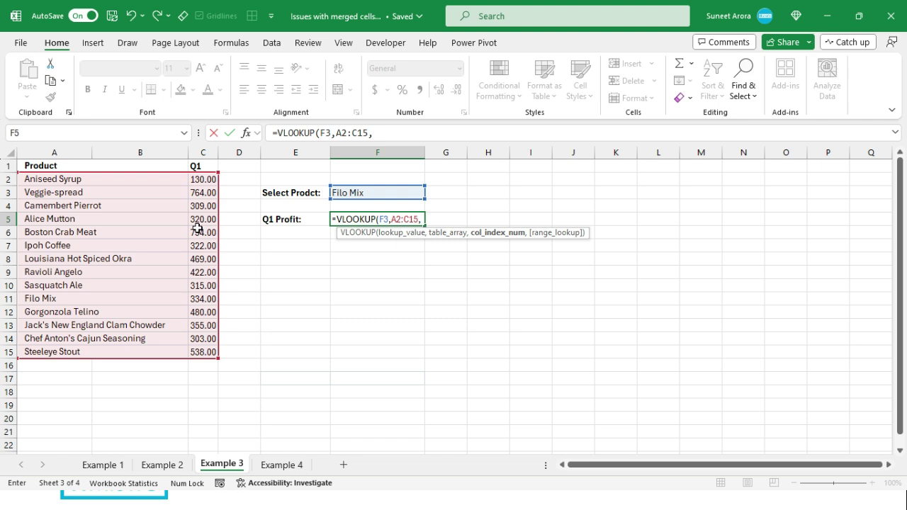
{"action": "type", "text": "2,"}
{"action": "key", "text": "Down"}
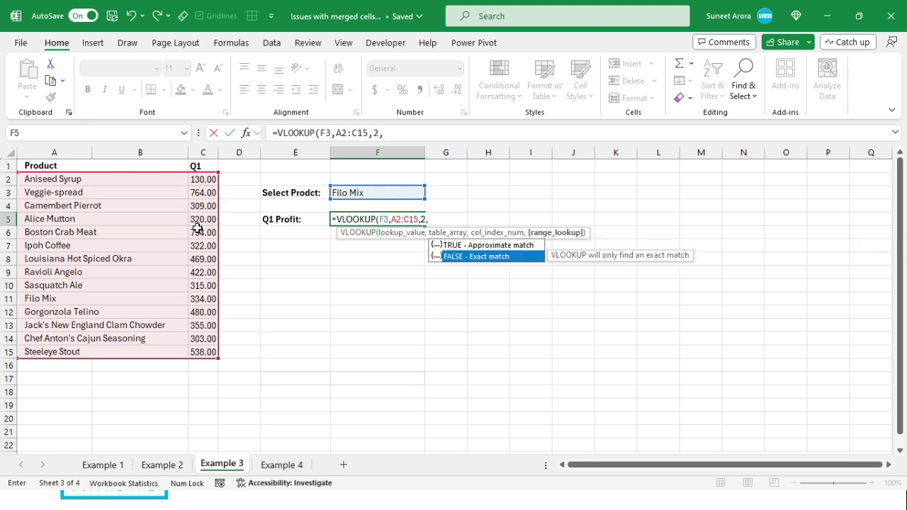
{"action": "key", "text": "Tab"}
{"action": "key", "text": "Return"}
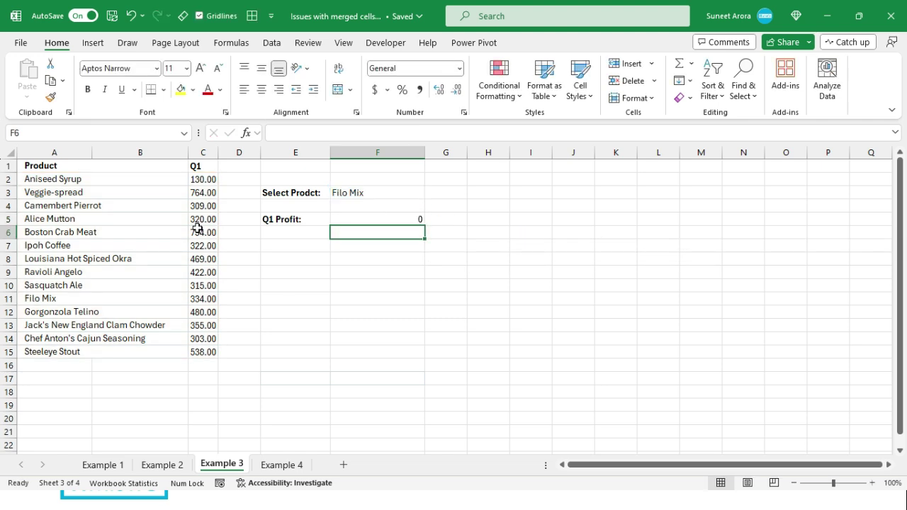
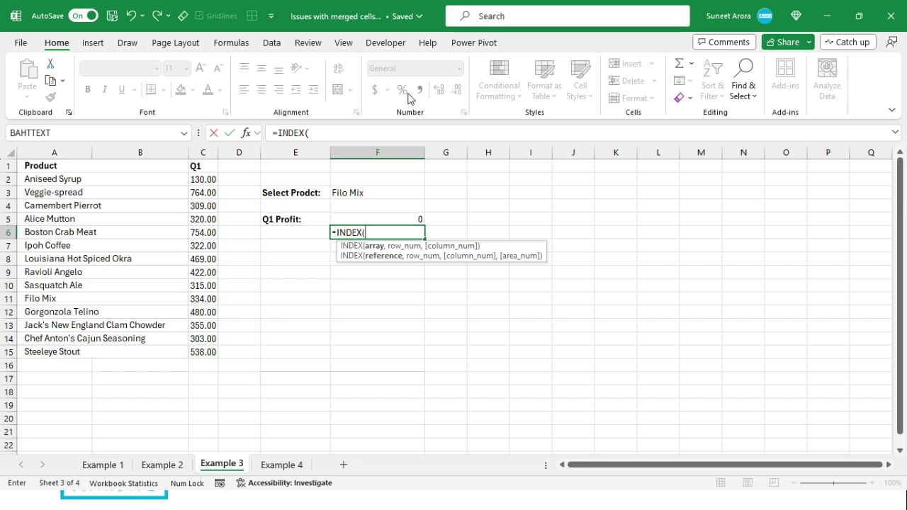
Enter the formula =INDEX(C2:C15,MATCH(F3,A2:B15,0)) in F6 as an alternative Q1 profit lookup.
{"action": "left_click_drag", "start_coordinate": [203, 180], "coordinate": [212, 351]}
{"action": "type", "text": ","}
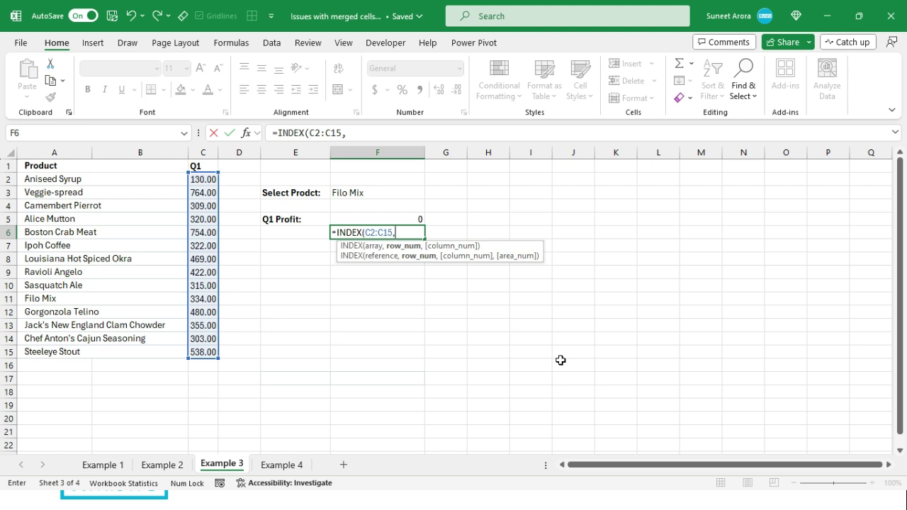
{"action": "type", "text": "mat"}
{"action": "key", "text": "Tab"}
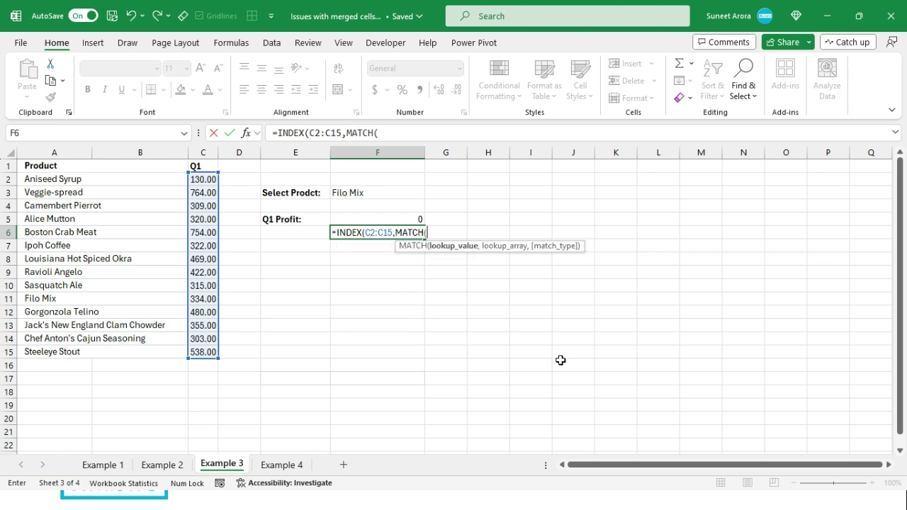
{"action": "left_click", "coordinate": [384, 196]}
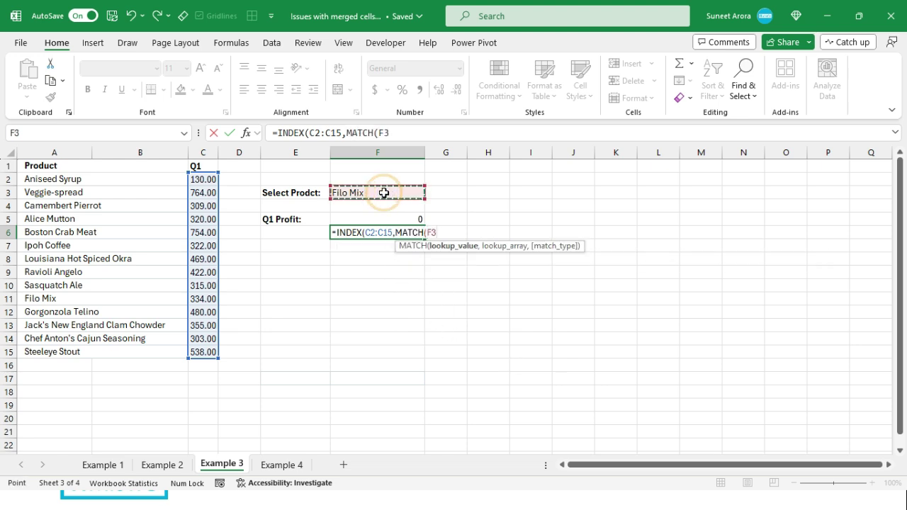
{"action": "type", "text": ","}
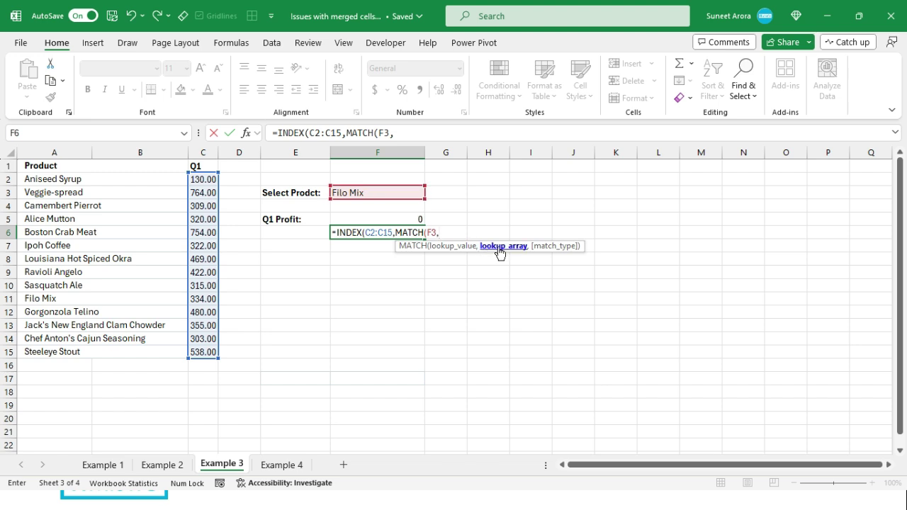
{"action": "left_click_drag", "start_coordinate": [112, 178], "coordinate": [110, 351]}
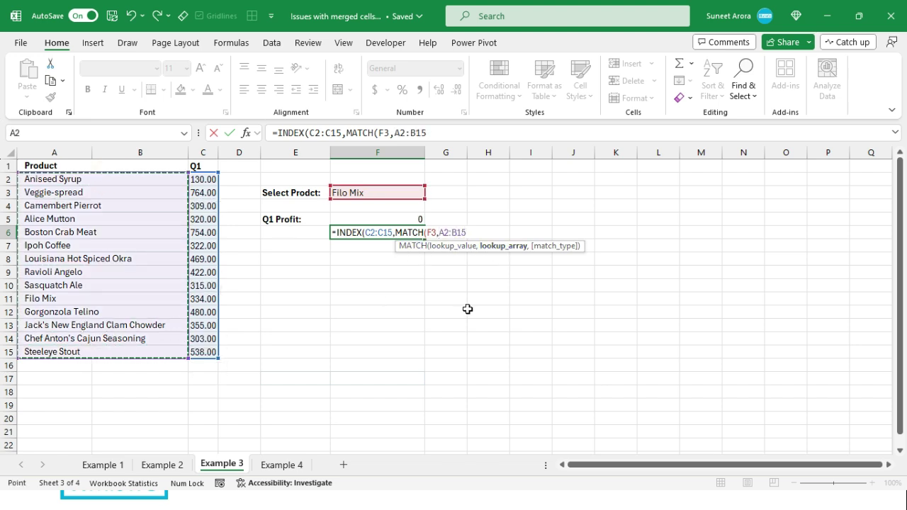
{"action": "type", "text": ",0)"}
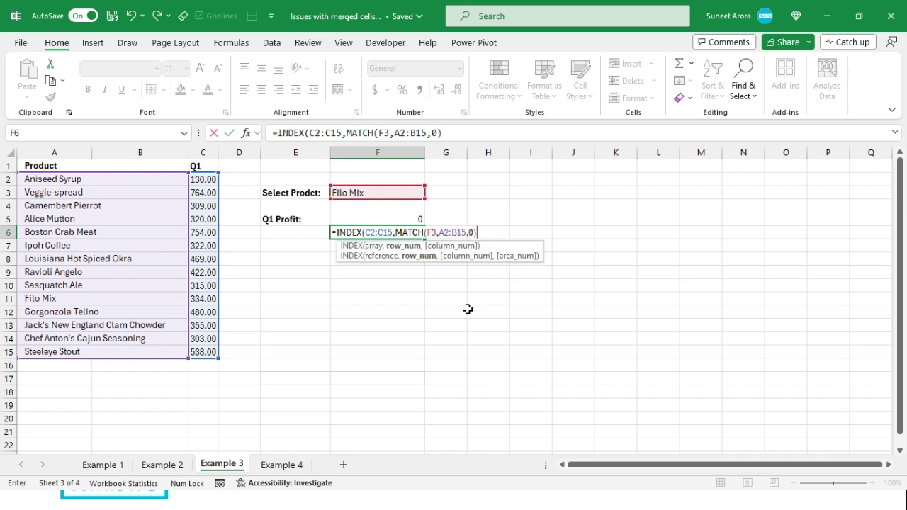
{"action": "type", "text": ","}
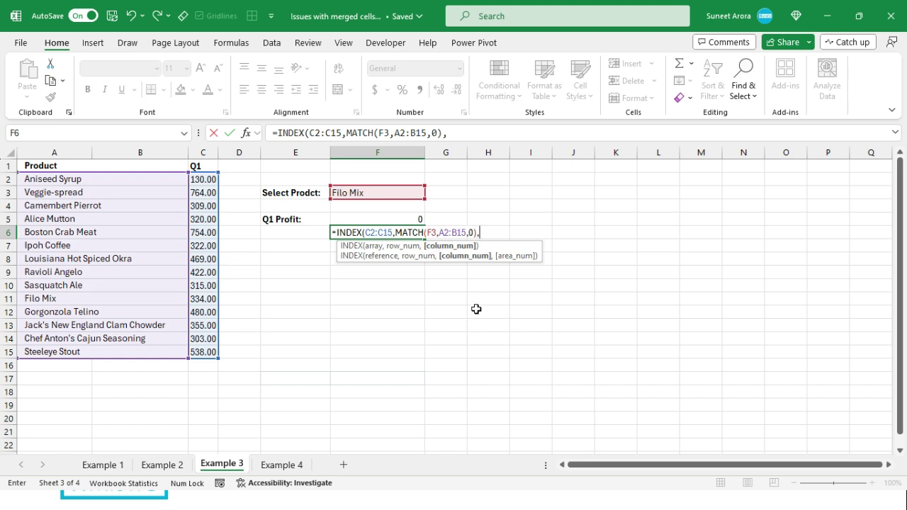
{"action": "type", "text": ")"}
{"action": "key", "text": "Return"}
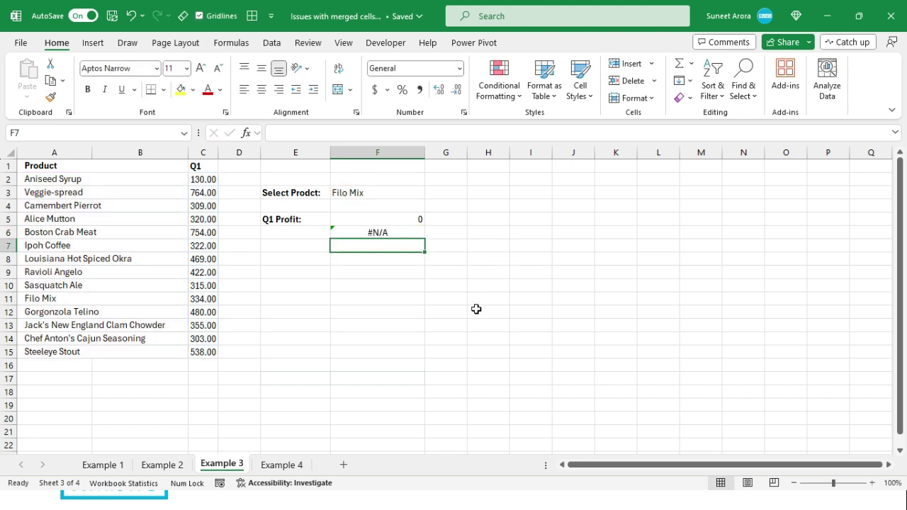
Set the column index of the VLOOKUP formula in F5 to 3 and check its result against the Filo Mix row.
{"action": "key", "text": "Up"}
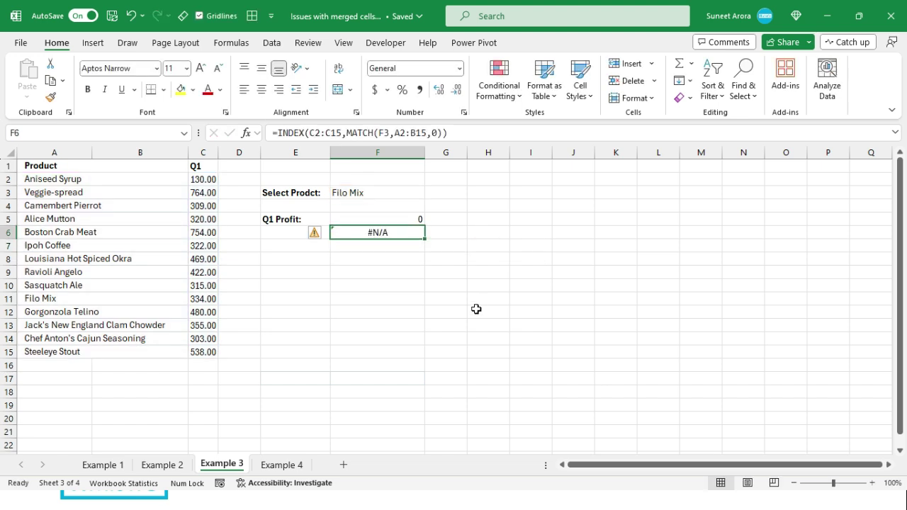
{"action": "key", "text": "Up"}
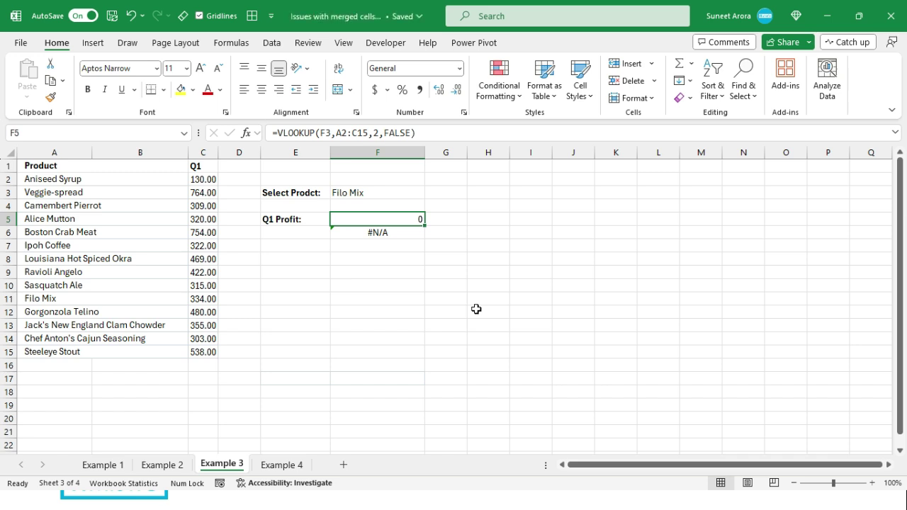
{"action": "key", "text": "F2"}
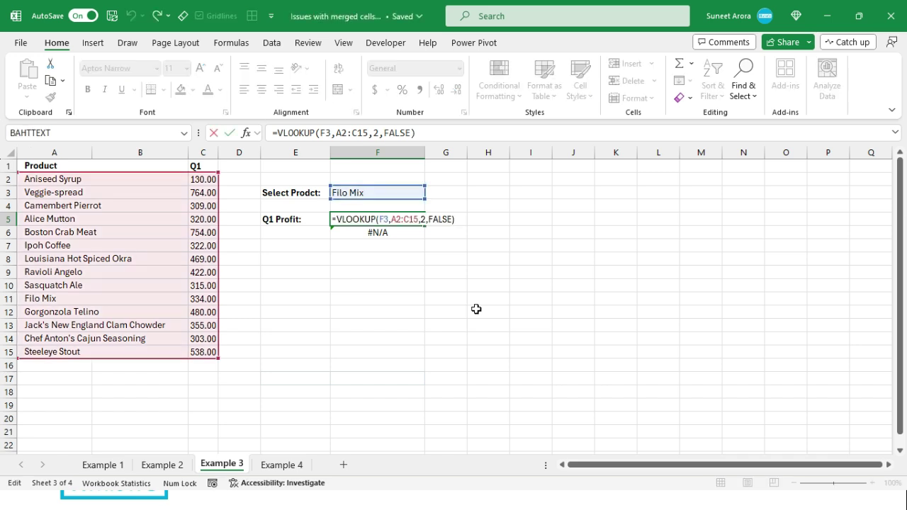
{"action": "left_click", "coordinate": [388, 216]}
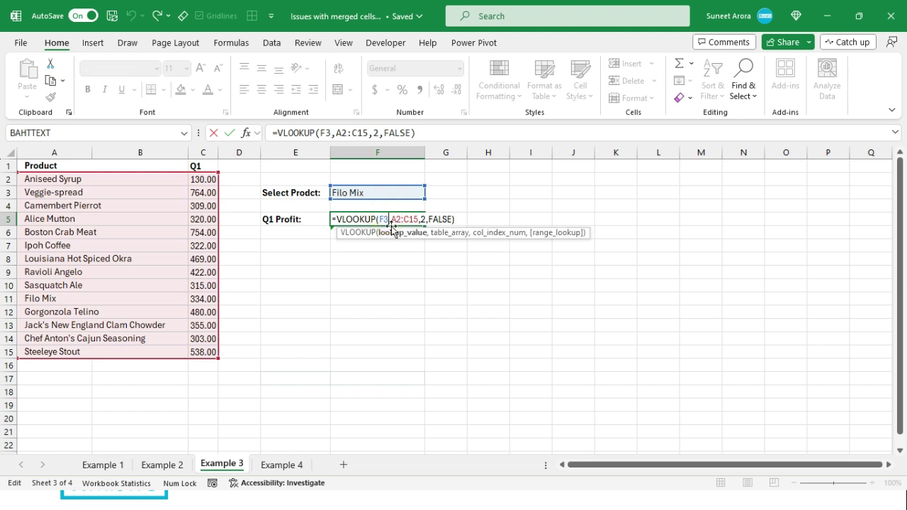
{"action": "left_click", "coordinate": [398, 239]}
{"action": "left_click", "coordinate": [442, 234]}
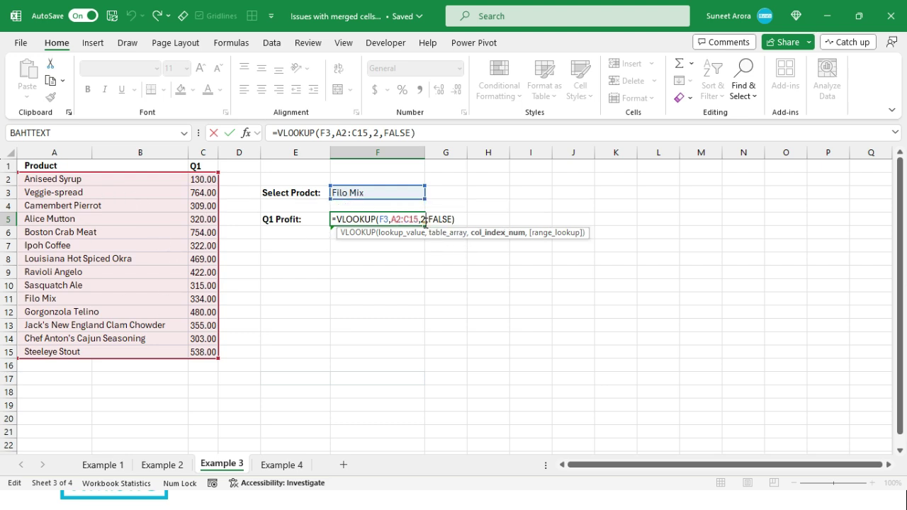
{"action": "left_click", "coordinate": [423, 219]}
{"action": "left_click", "coordinate": [487, 232]}
{"action": "type", "text": "3"}
{"action": "key", "text": "Return"}
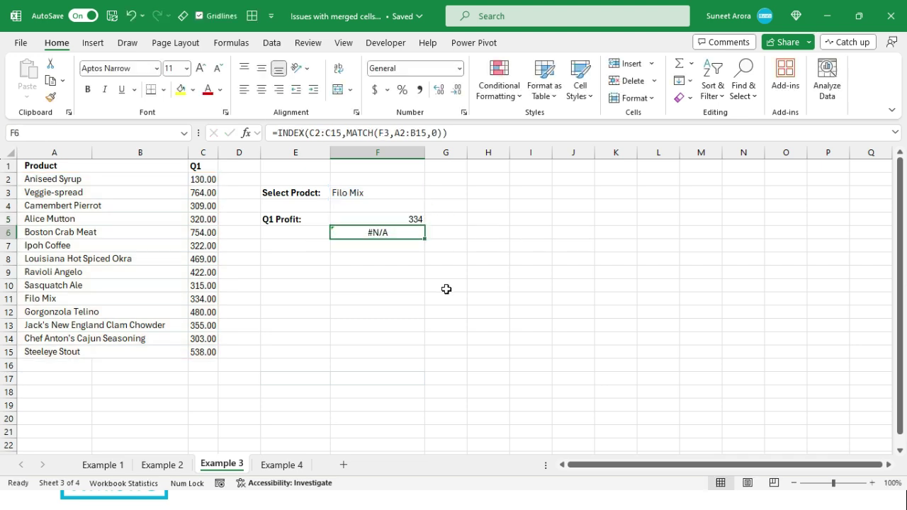
{"action": "left_click_drag", "start_coordinate": [212, 299], "coordinate": [111, 299]}
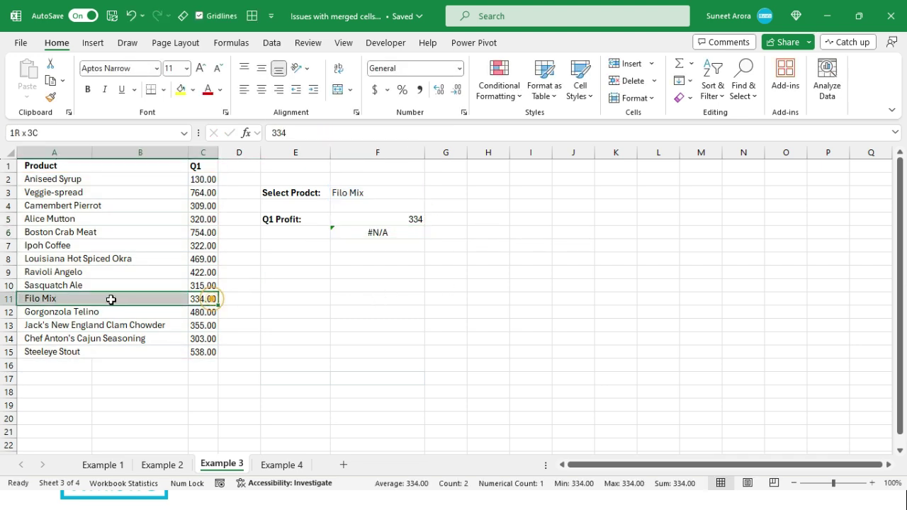
{"action": "left_click", "coordinate": [360, 193]}
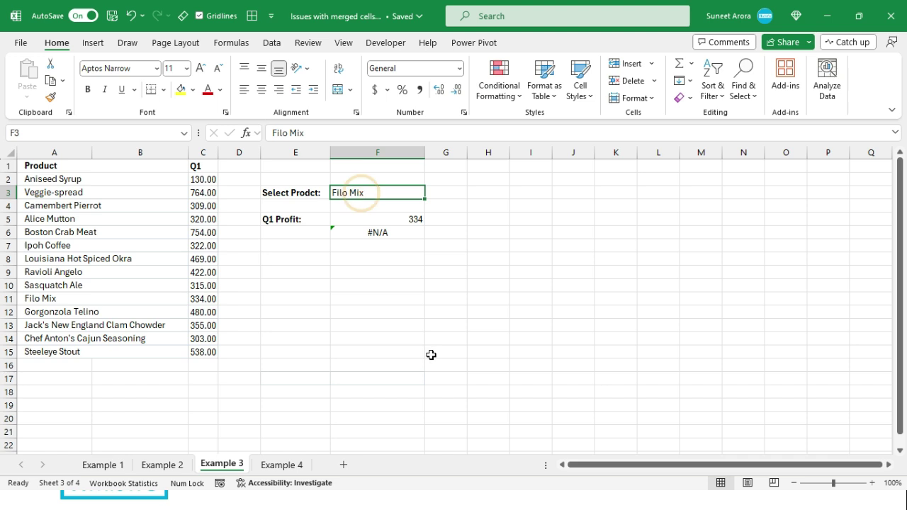
Review the arguments of the INDEX/MATCH formula in F6, change its MATCH lookup range to A2:A15, and compare F5 with F6.
{"action": "left_click", "coordinate": [403, 235]}
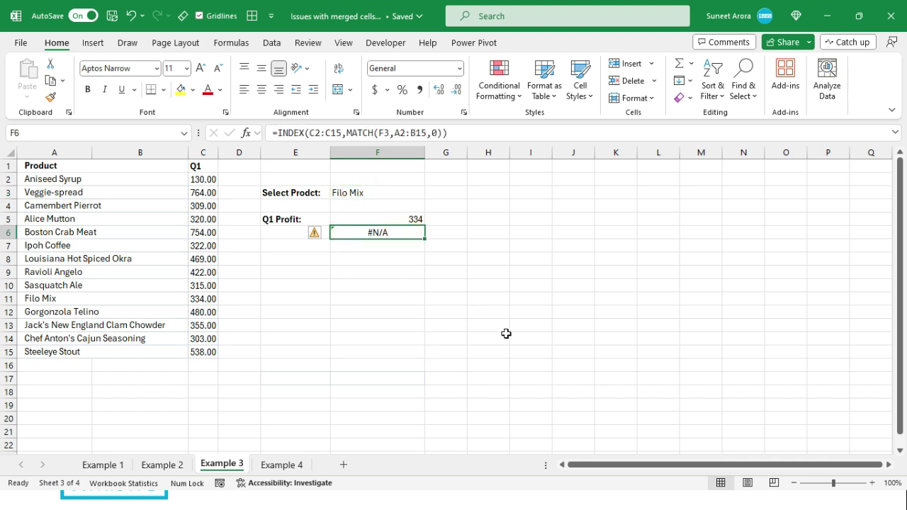
{"action": "key", "text": "F2"}
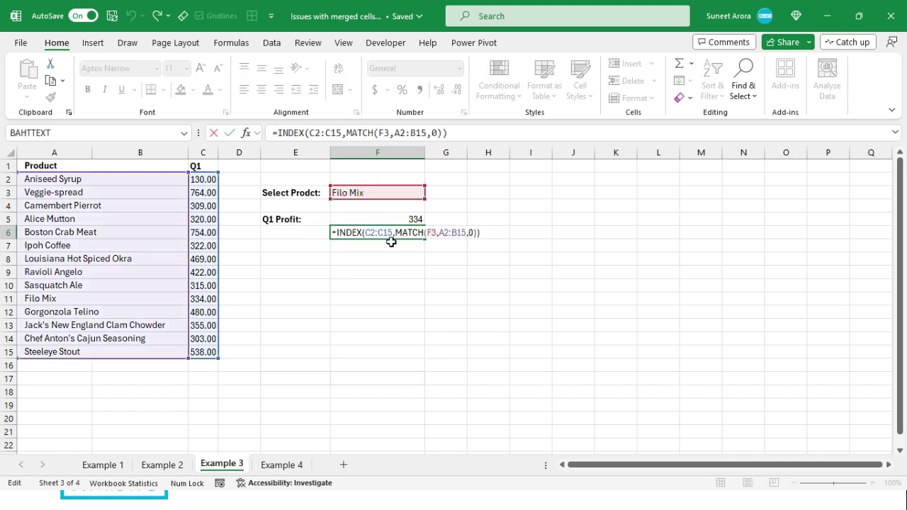
{"action": "left_click_drag", "start_coordinate": [389, 234], "coordinate": [361, 240]}
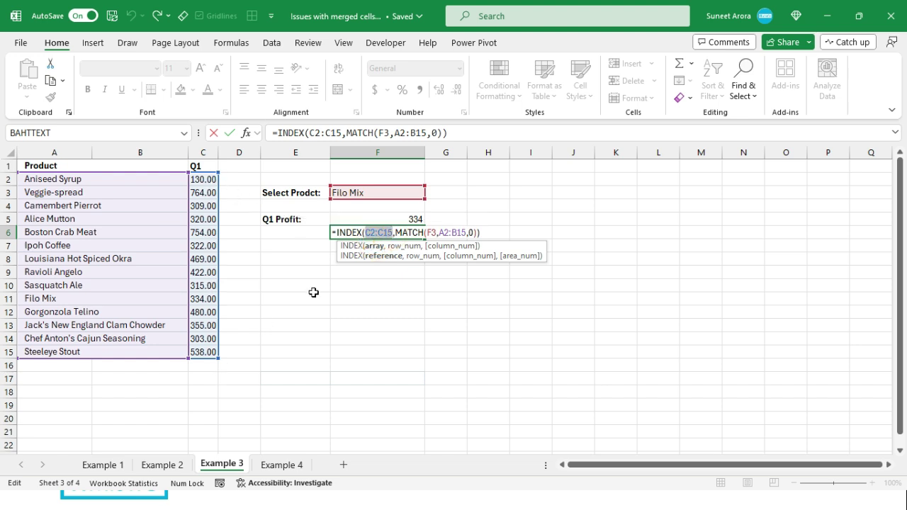
{"action": "left_click", "coordinate": [414, 233]}
{"action": "left_click", "coordinate": [434, 234]}
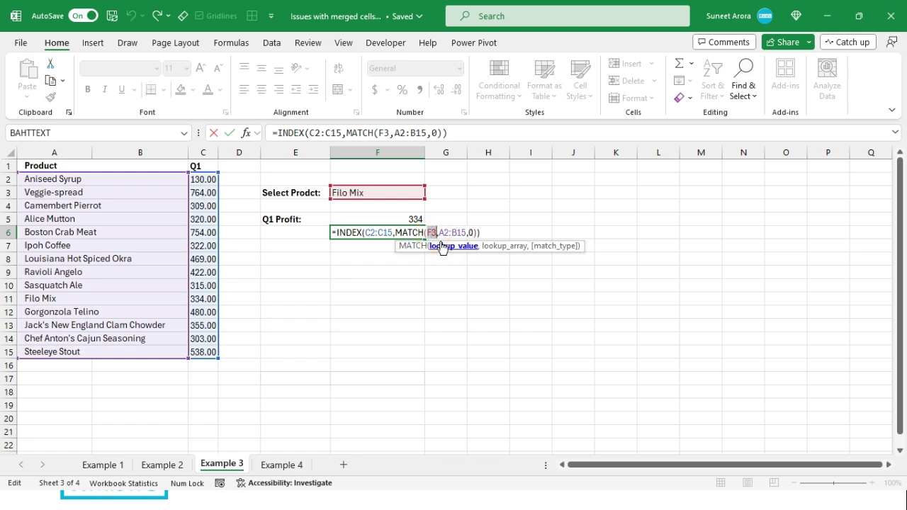
{"action": "left_click", "coordinate": [440, 233]}
{"action": "left_click", "coordinate": [491, 246]}
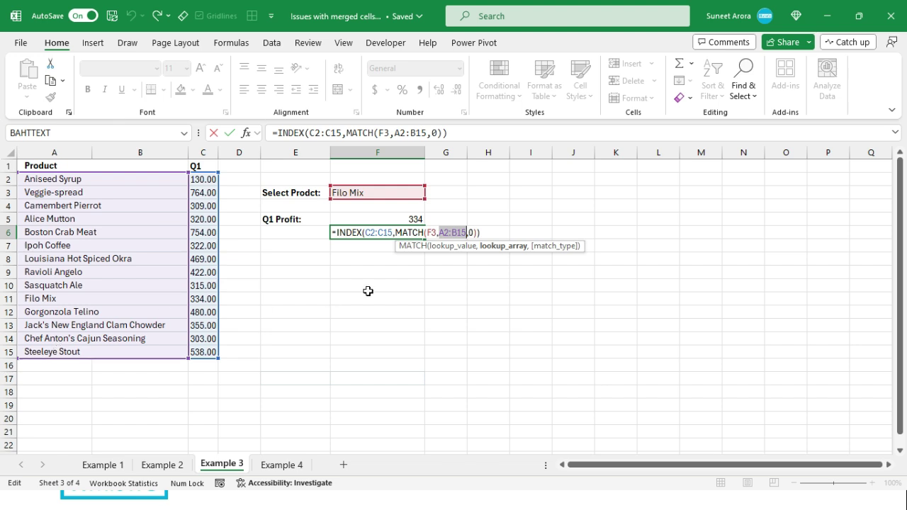
{"action": "left_click", "coordinate": [456, 232]}
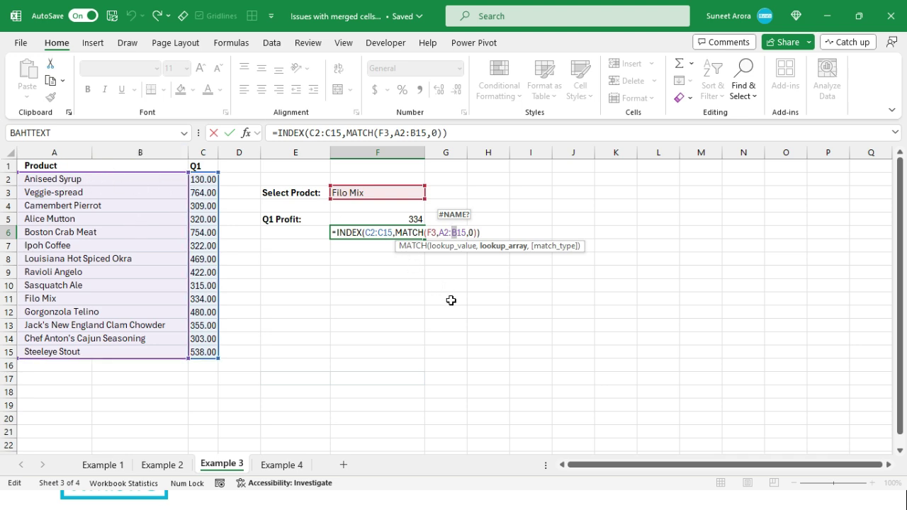
{"action": "type", "text": "A"}
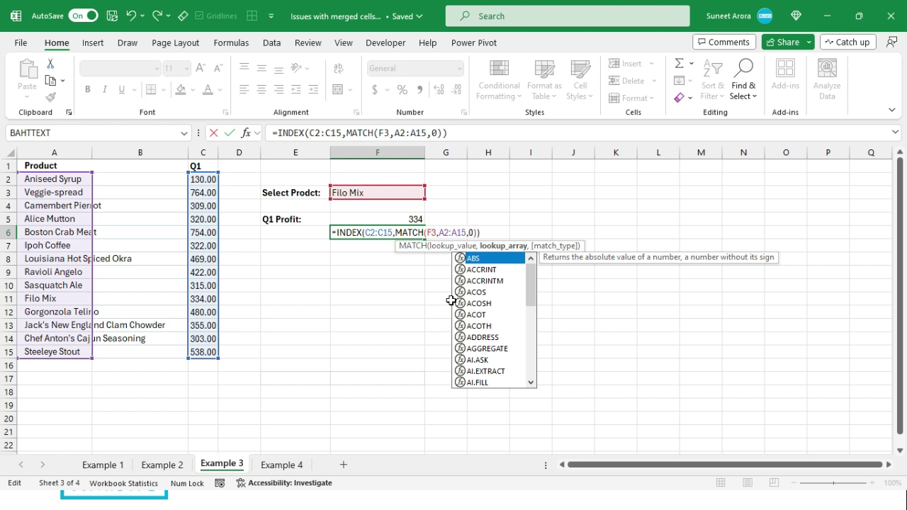
{"action": "key", "text": "Return"}
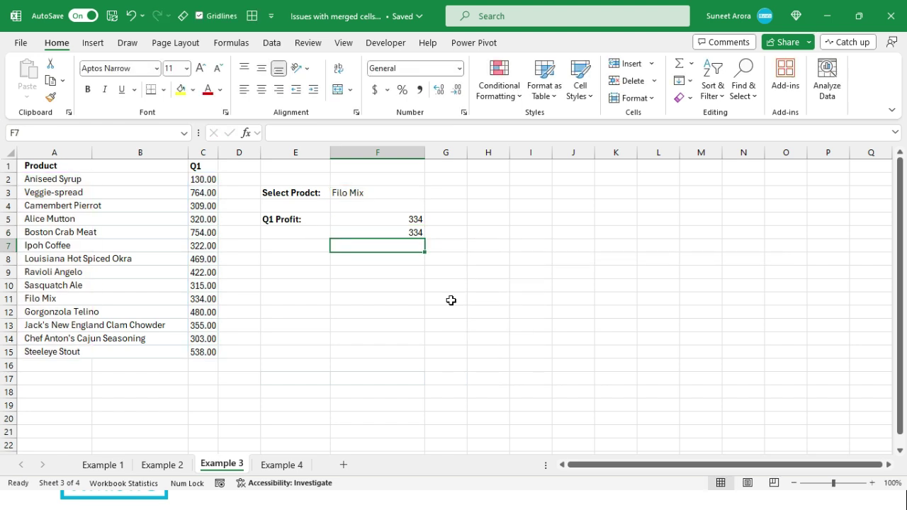
{"action": "left_click", "coordinate": [383, 220]}
{"action": "left_click", "coordinate": [383, 233]}
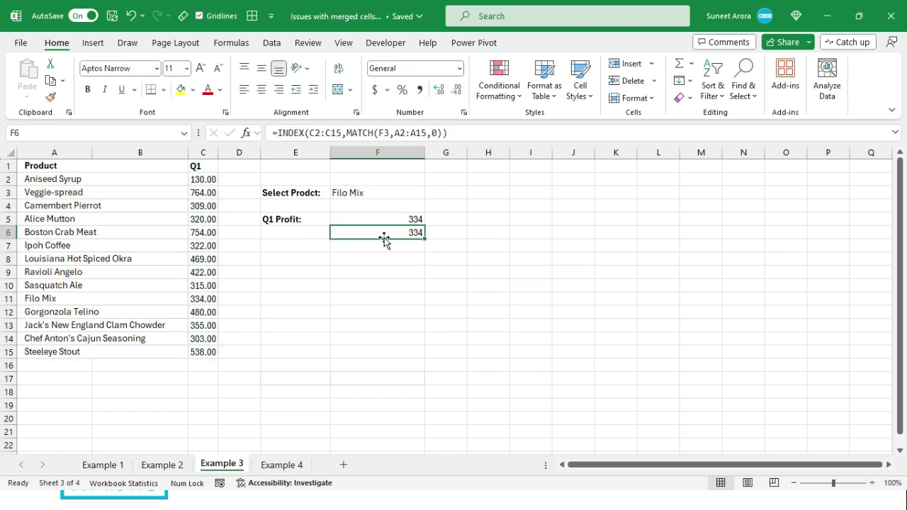
{"action": "key", "text": "ctrl+Home"}
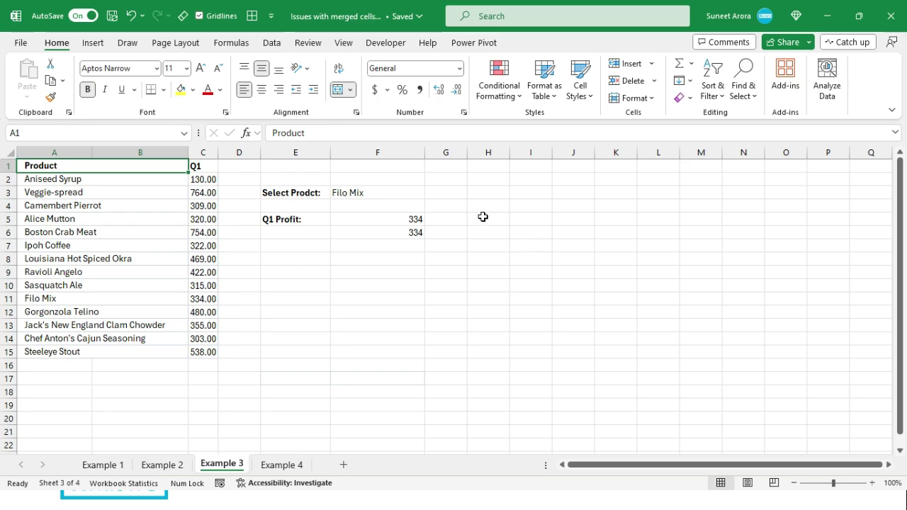
Clear the selected product from cell F3.
{"action": "left_click", "coordinate": [411, 192]}
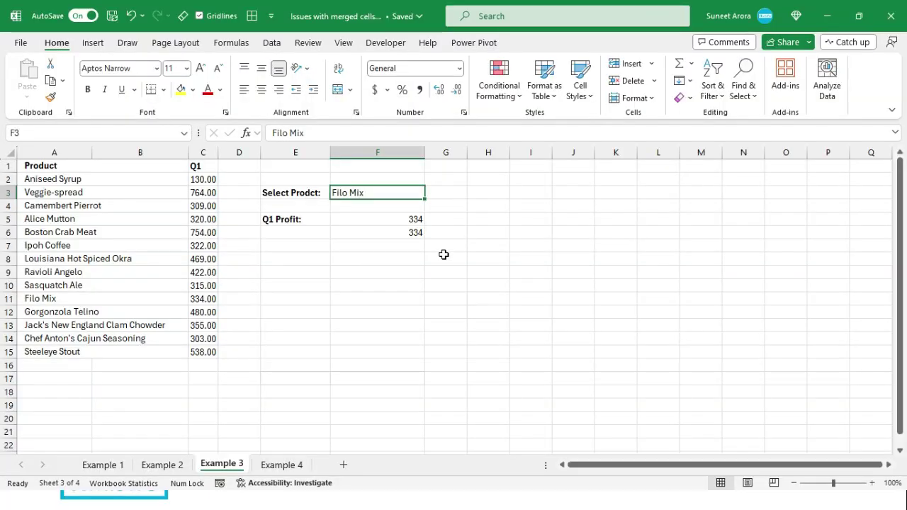
{"action": "left_click", "coordinate": [388, 188]}
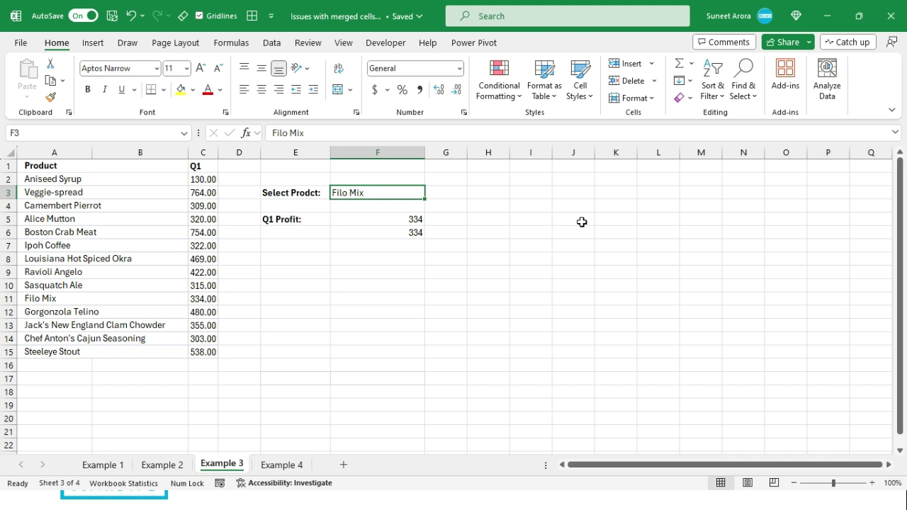
{"action": "key", "text": "Delete"}
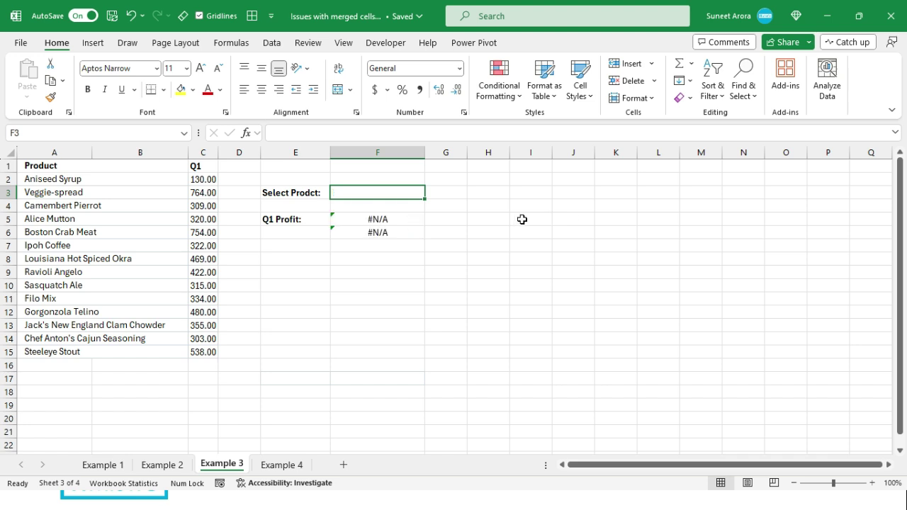
Try to add a List data validation to F3 using the merged product range =$A$2:$B$15 as its source.
{"action": "left_click", "coordinate": [271, 42]}
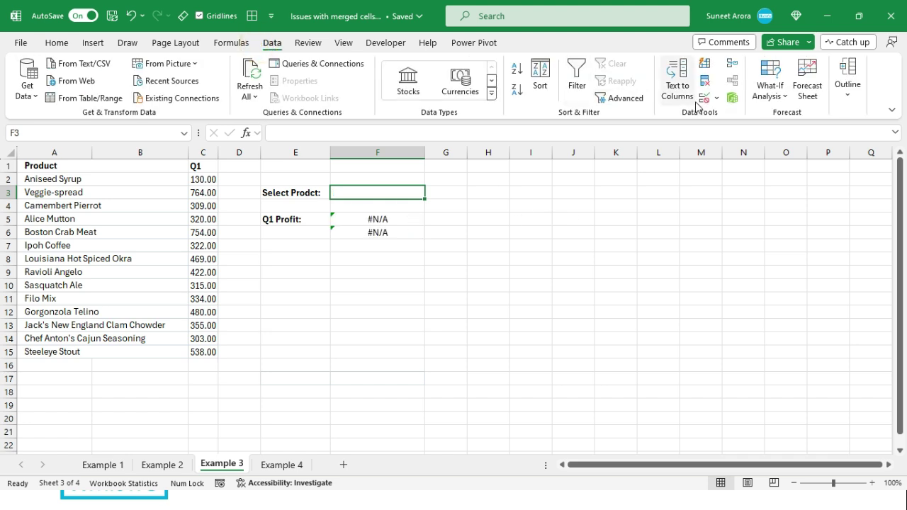
{"action": "left_click", "coordinate": [703, 98]}
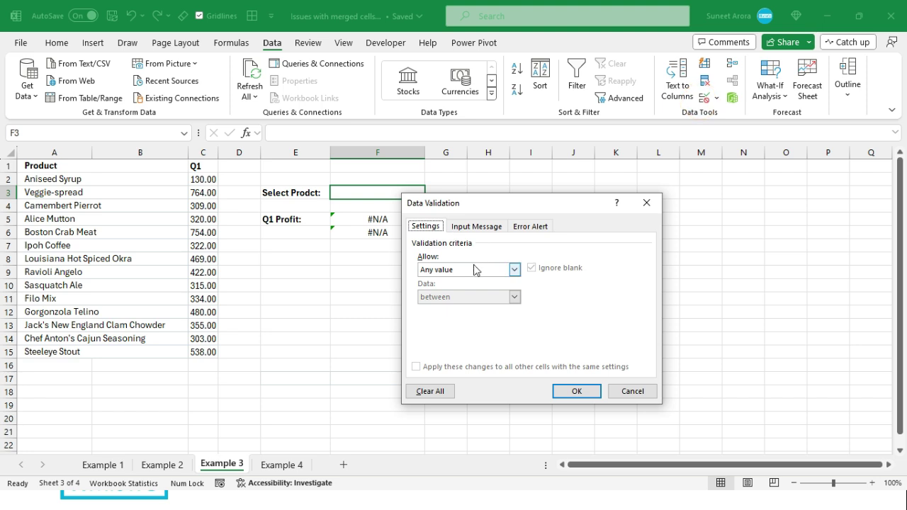
{"action": "left_click", "coordinate": [474, 269]}
{"action": "left_click", "coordinate": [431, 310]}
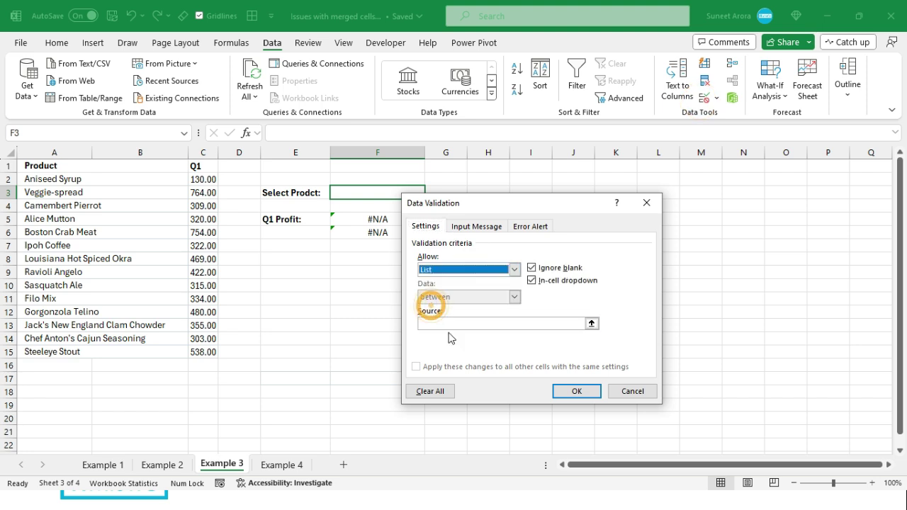
{"action": "left_click", "coordinate": [450, 324]}
{"action": "left_click_drag", "start_coordinate": [126, 177], "coordinate": [121, 348]}
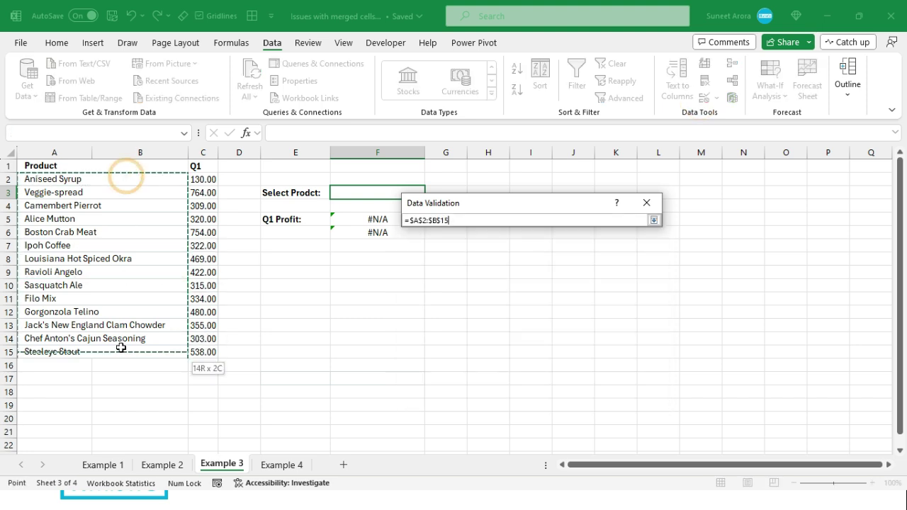
{"action": "left_click", "coordinate": [577, 389]}
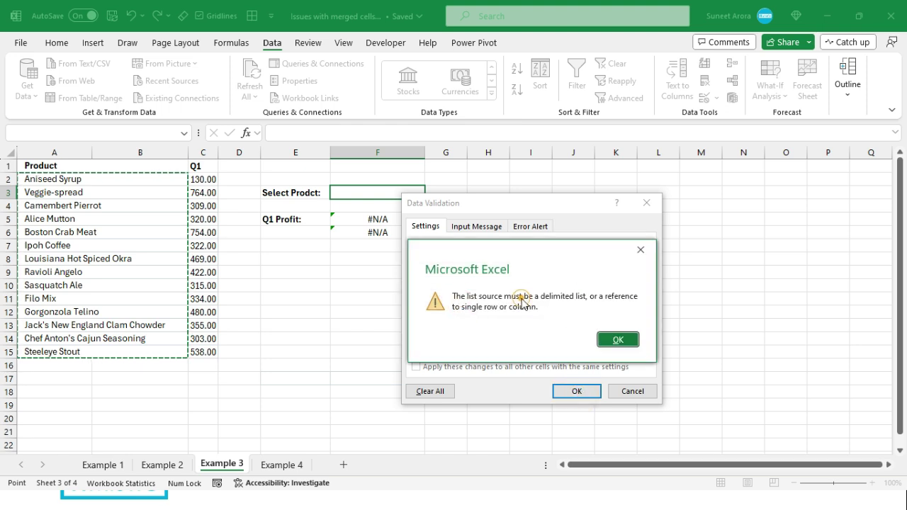
{"action": "left_click", "coordinate": [607, 296]}
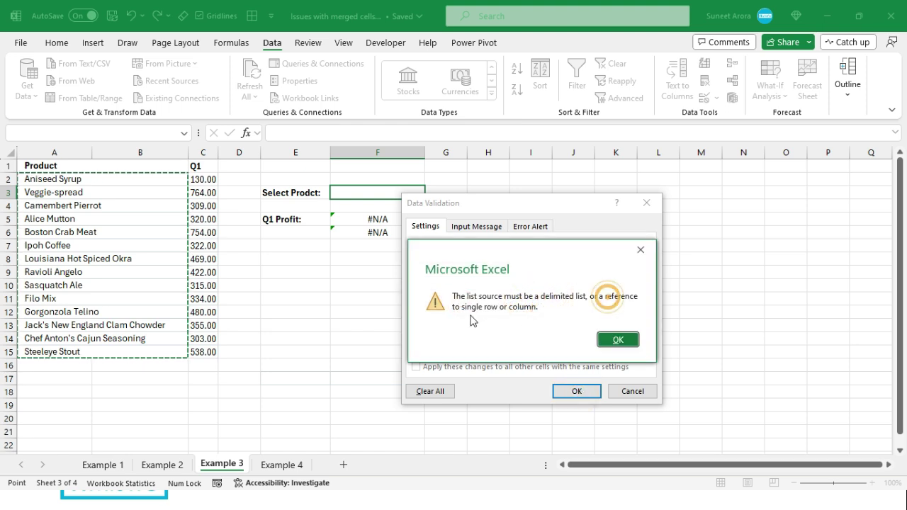
{"action": "left_click", "coordinate": [509, 313]}
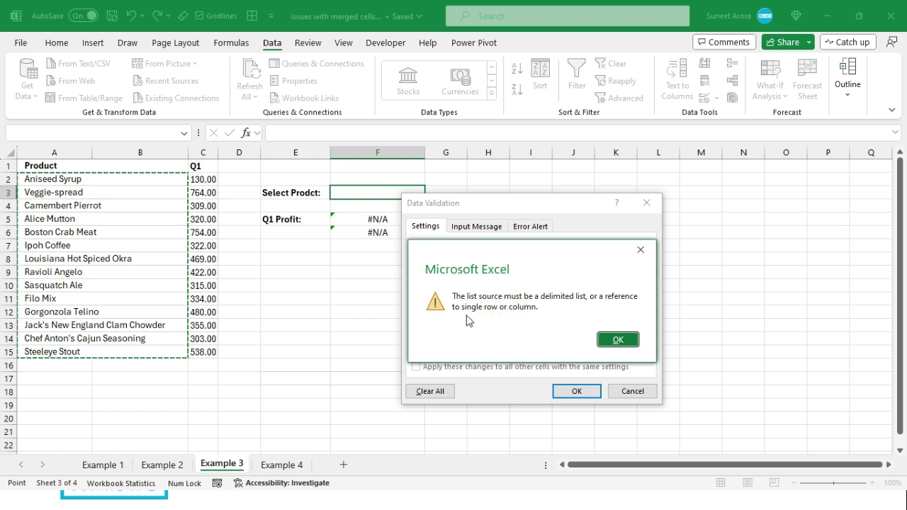
{"action": "left_click", "coordinate": [606, 340]}
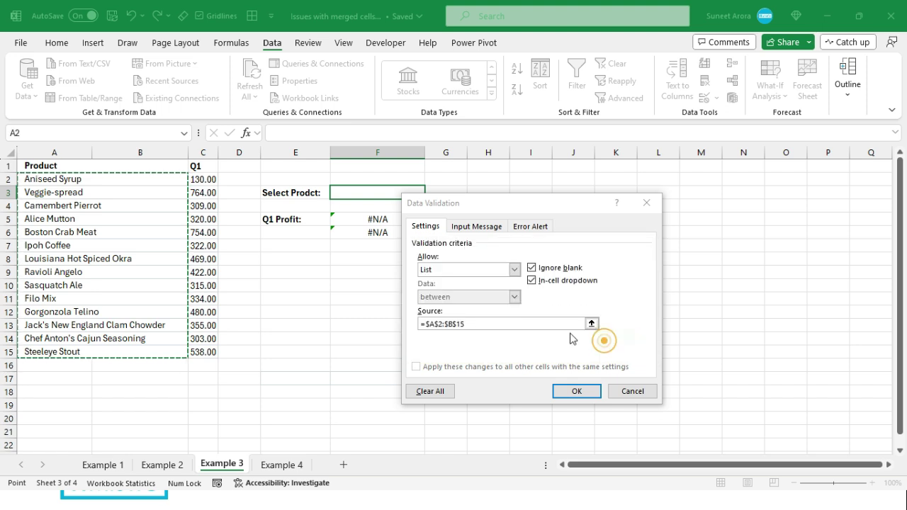
Set the validation list source for F3 to =$A$2:$A$15 and choose Sasquatch Ale from the cell's dropdown.
{"action": "left_click", "coordinate": [448, 323]}
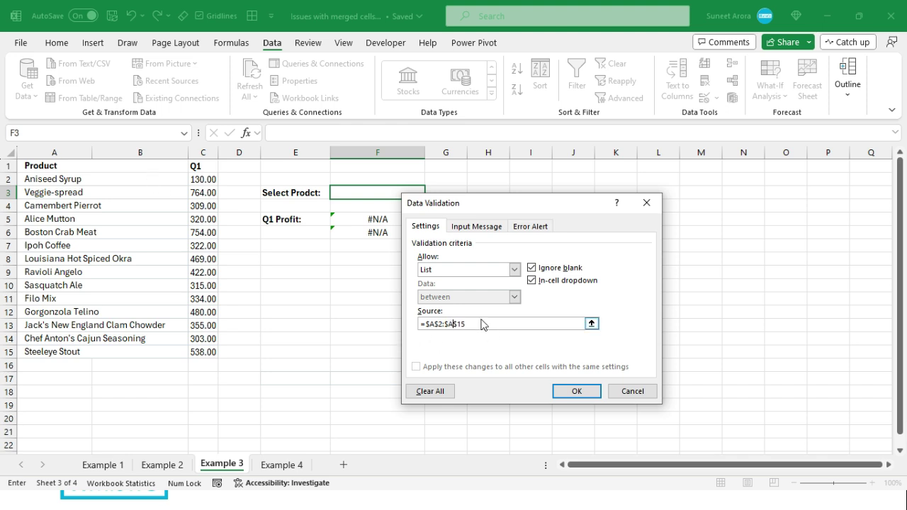
{"action": "left_click", "coordinate": [577, 390]}
{"action": "left_click", "coordinate": [430, 196]}
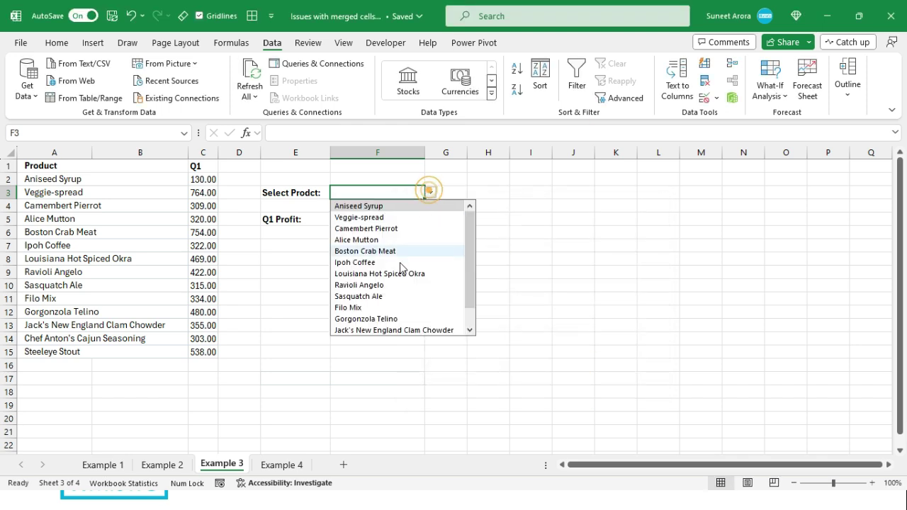
{"action": "left_click", "coordinate": [385, 299]}
Choose Camembert Pierrot in the F3 dropdown and check the Q1 profit formulas in F5 and F6.
{"action": "left_click", "coordinate": [430, 193]}
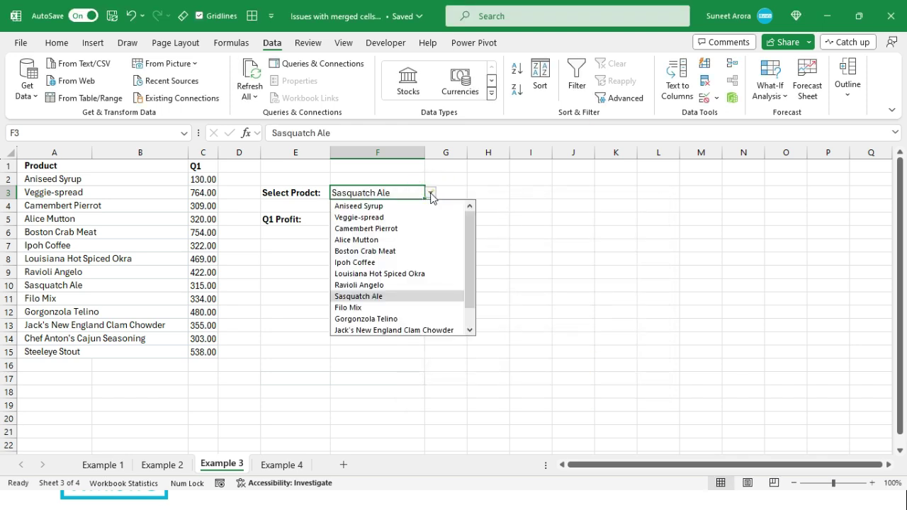
{"action": "left_click", "coordinate": [390, 227]}
{"action": "left_click", "coordinate": [391, 221]}
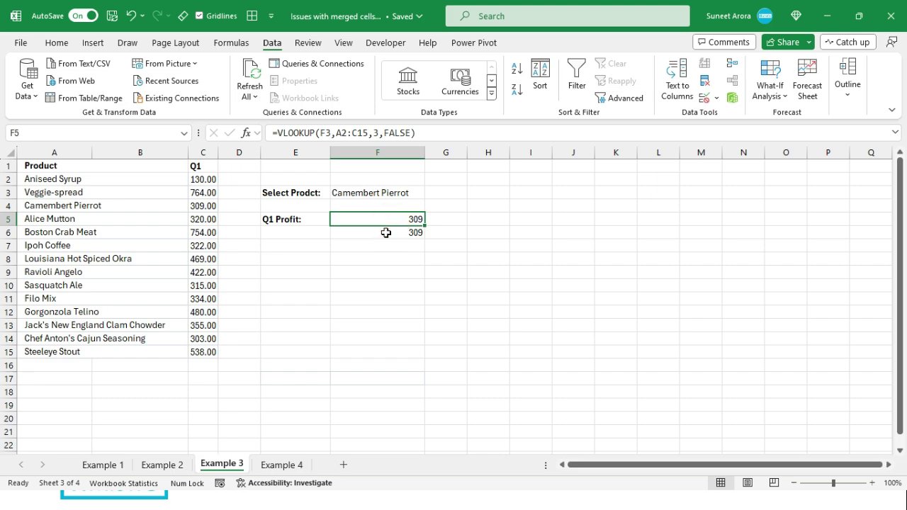
{"action": "left_click", "coordinate": [386, 233]}
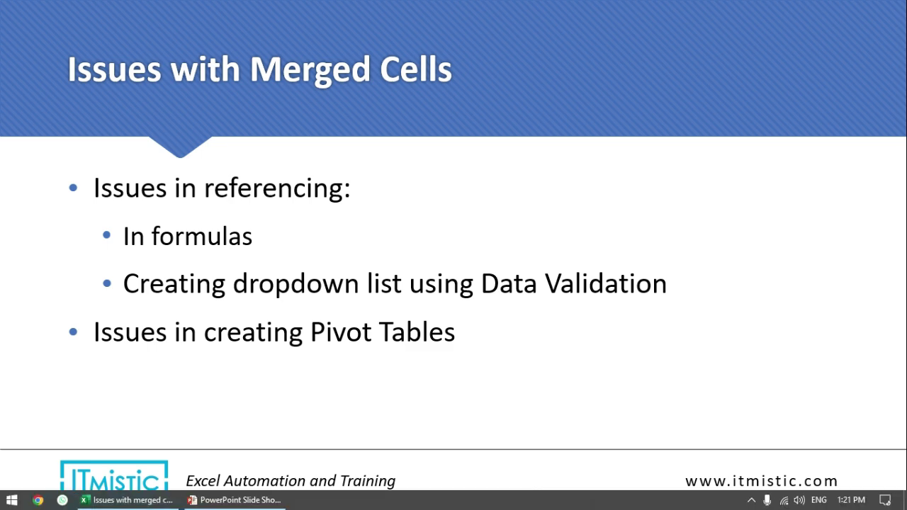
Switch from the slide show back to the Excel workbook, open the Example 4 sheet and examine its sales data through the last row.
{"action": "left_click", "coordinate": [136, 498]}
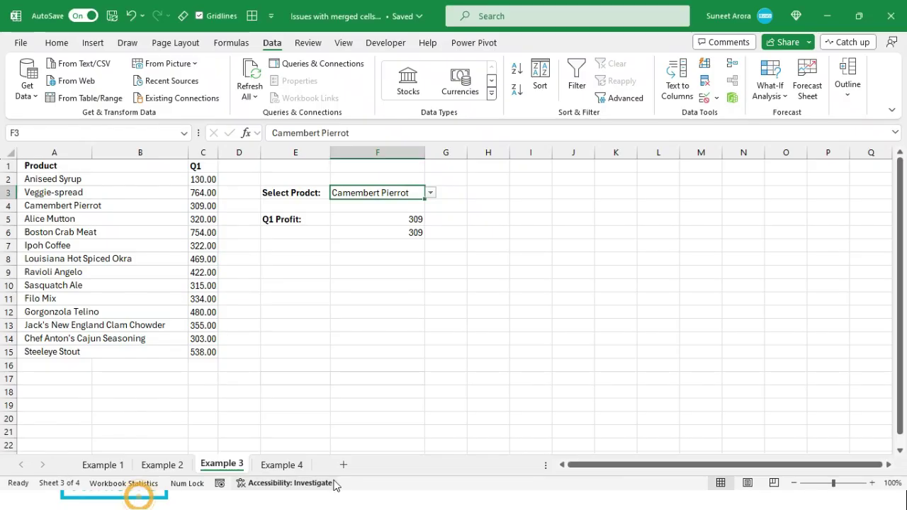
{"action": "left_click", "coordinate": [282, 465]}
{"action": "left_click", "coordinate": [365, 260]}
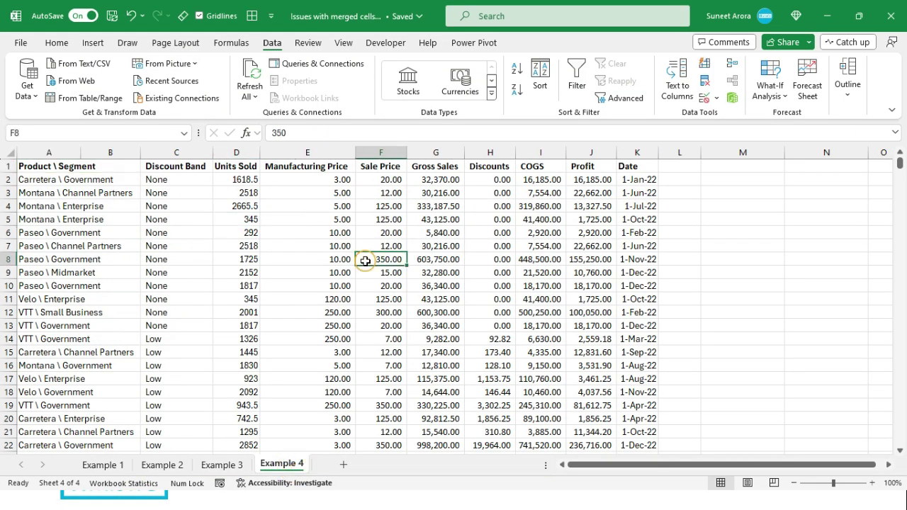
{"action": "left_click", "coordinate": [457, 259]}
{"action": "left_click", "coordinate": [608, 258]}
{"action": "scroll", "coordinate": [610, 256], "scroll_direction": "down", "scroll_amount": 9}
{"action": "left_click", "coordinate": [610, 256]}
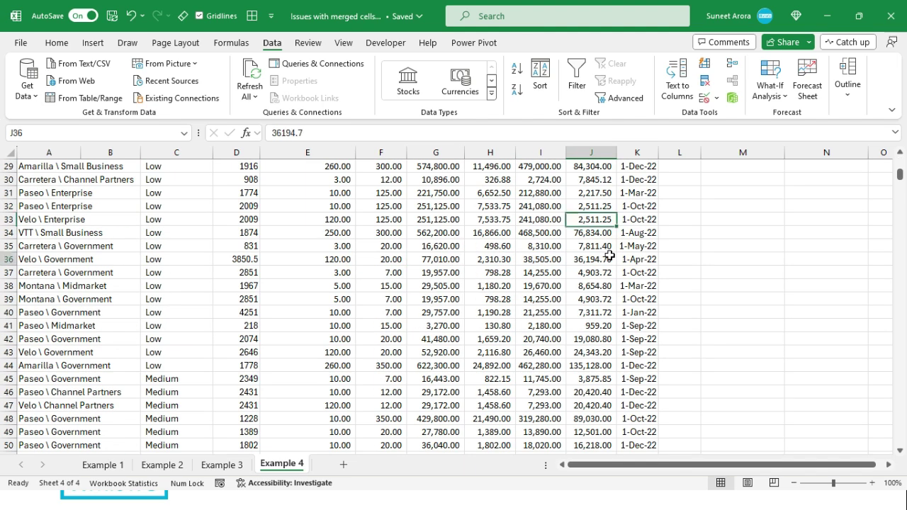
{"action": "key", "text": "Left"}
{"action": "key", "text": "Left"}
{"action": "key", "text": "Left"}
{"action": "key", "text": "Left"}
{"action": "key", "text": "Left"}
{"action": "key", "text": "Left"}
{"action": "key", "text": "Left"}
{"action": "key", "text": "ctrl+Down"}
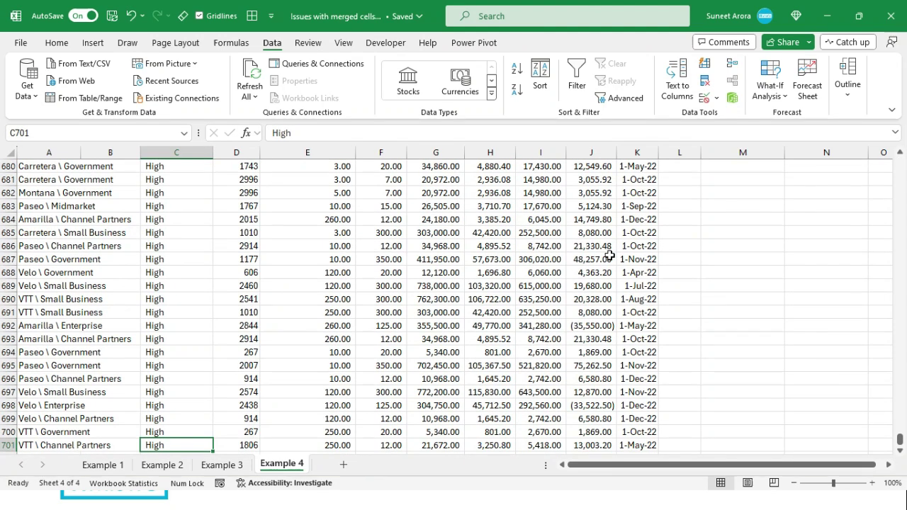
{"action": "scroll", "coordinate": [609, 256], "scroll_direction": "down", "scroll_amount": 3}
{"action": "scroll", "coordinate": [609, 257], "scroll_direction": "up", "scroll_amount": 12}
{"action": "left_click", "coordinate": [610, 259]}
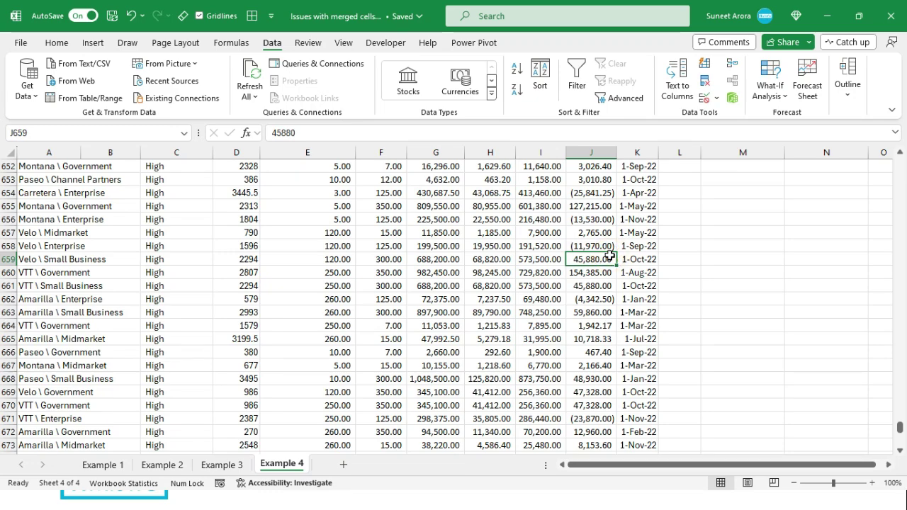
{"action": "key", "text": "ctrl+Up"}
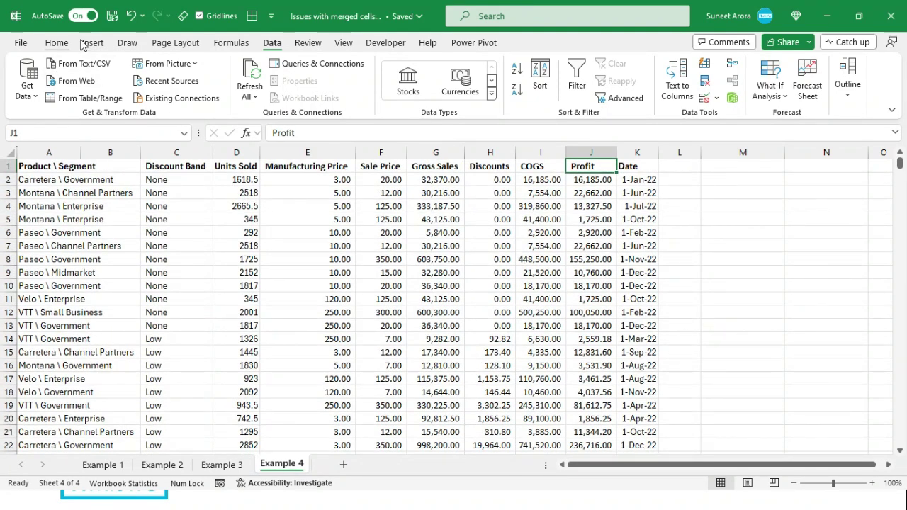
Try to create a PivotTable from 'Example 4'!$A$1:$K$701 on the existing worksheet at M1.
{"action": "left_click", "coordinate": [501, 250]}
{"action": "left_click", "coordinate": [436, 285]}
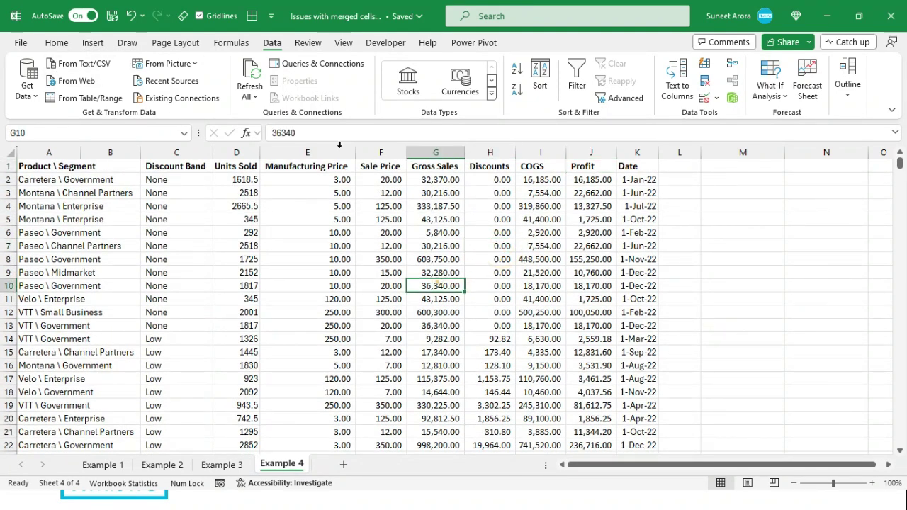
{"action": "left_click", "coordinate": [93, 43]}
{"action": "left_click", "coordinate": [29, 71]}
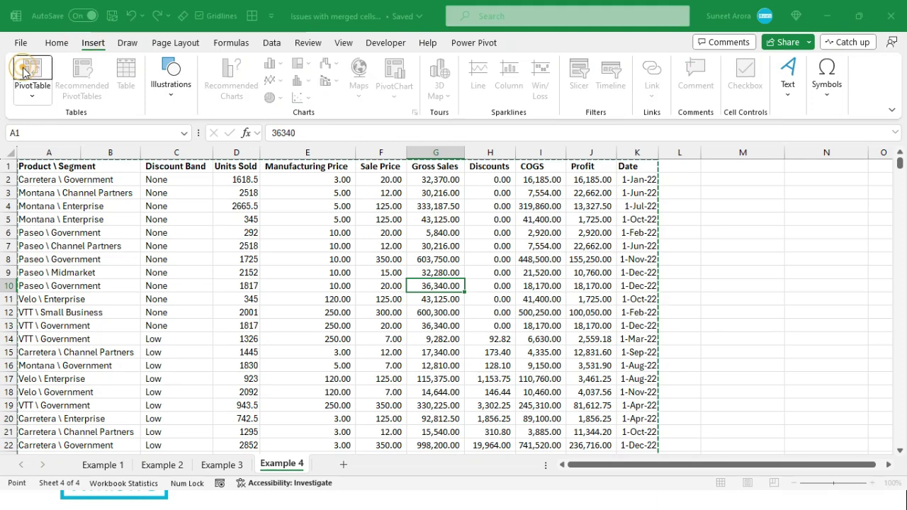
{"action": "left_click", "coordinate": [453, 330]}
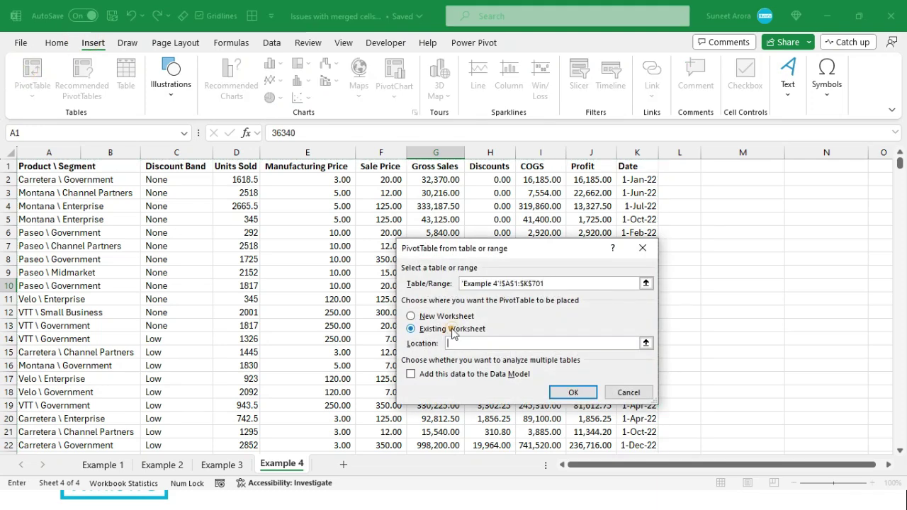
{"action": "left_click", "coordinate": [764, 170]}
{"action": "left_click", "coordinate": [573, 392]}
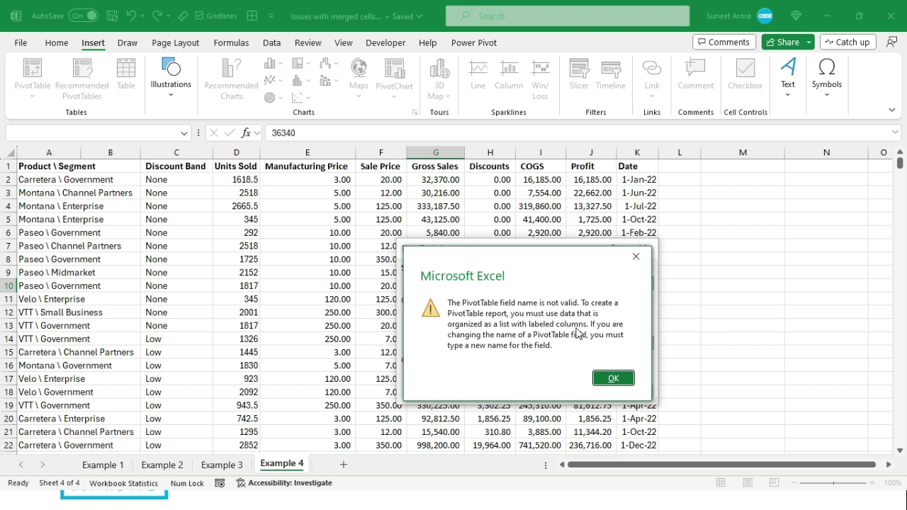
{"action": "left_click", "coordinate": [613, 380]}
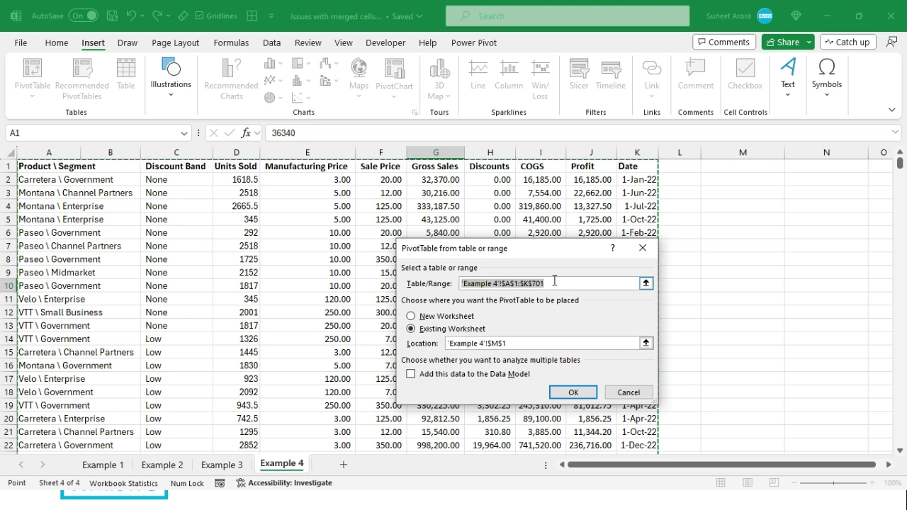
{"action": "left_click", "coordinate": [628, 392]}
Examine how the Product \ Segment header and its entries are merged across columns A and B.
{"action": "left_click", "coordinate": [279, 204]}
{"action": "left_click", "coordinate": [469, 273]}
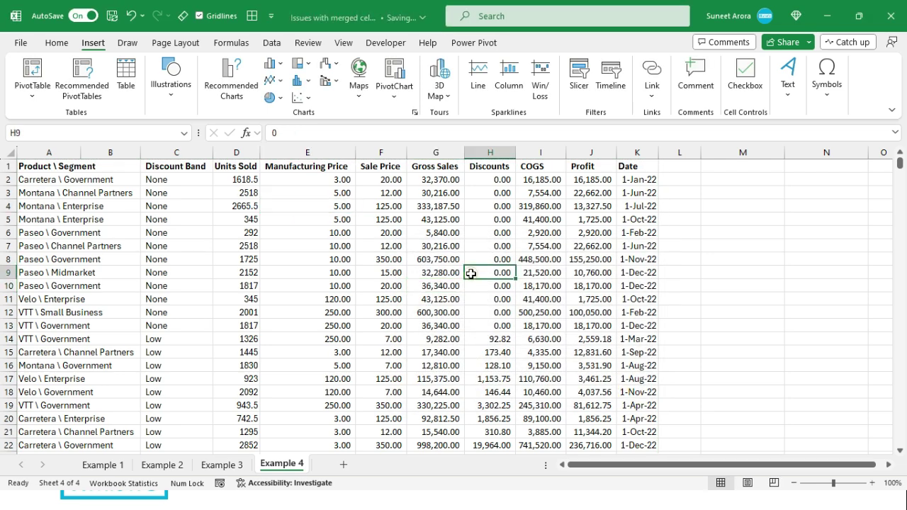
{"action": "key", "text": "ctrl+Home"}
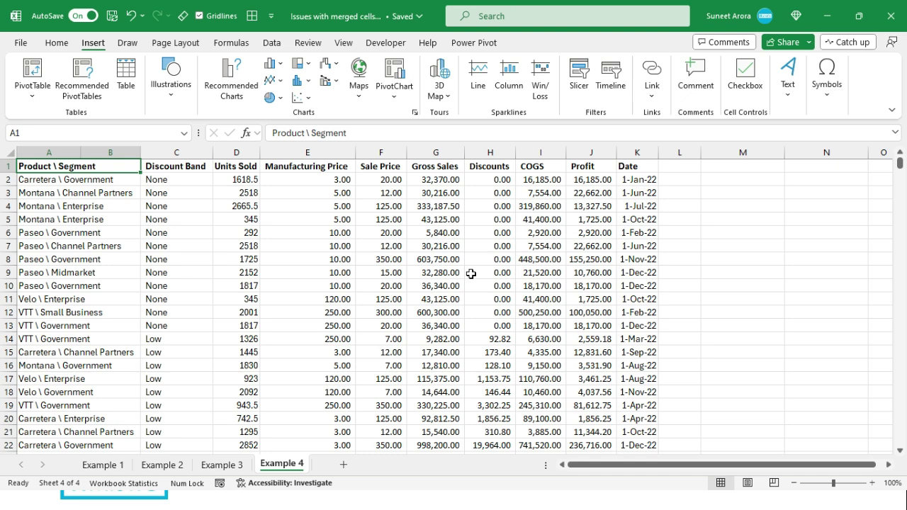
{"action": "left_click_drag", "start_coordinate": [126, 166], "coordinate": [129, 422]}
{"action": "left_click_drag", "start_coordinate": [102, 166], "coordinate": [96, 418]}
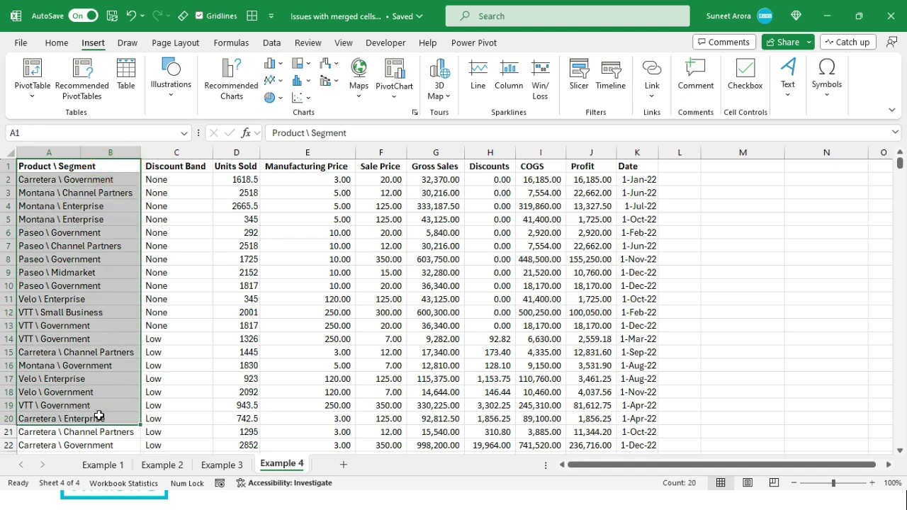
{"action": "left_click", "coordinate": [92, 230]}
{"action": "left_click", "coordinate": [71, 167]}
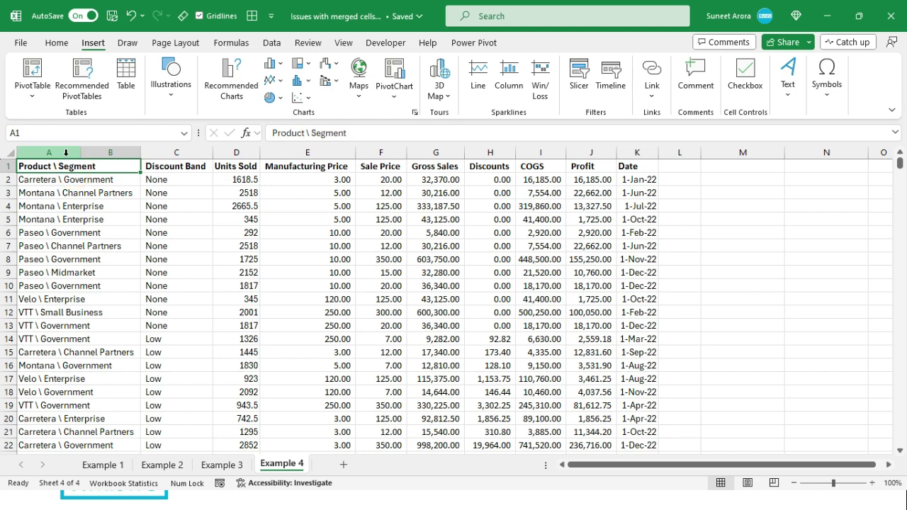
{"action": "left_click", "coordinate": [103, 165]}
{"action": "left_click", "coordinate": [110, 206]}
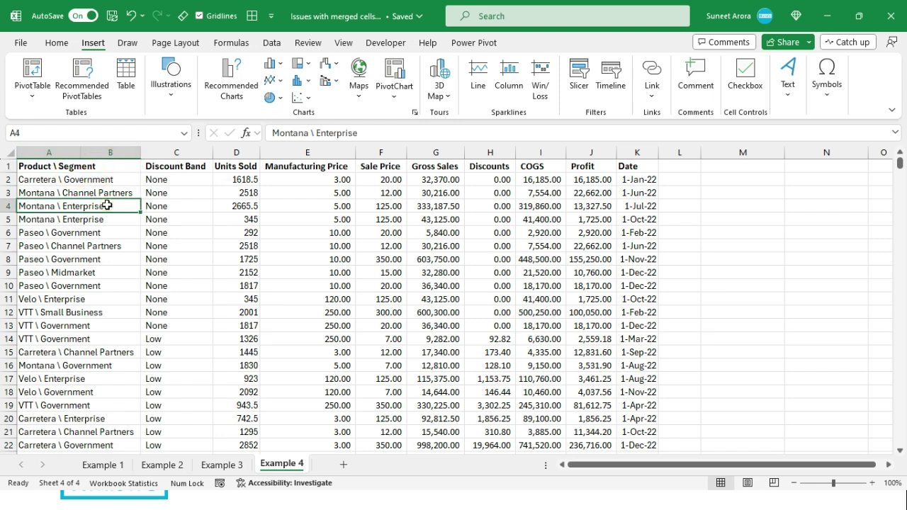
{"action": "left_click", "coordinate": [107, 180]}
{"action": "left_click", "coordinate": [113, 165]}
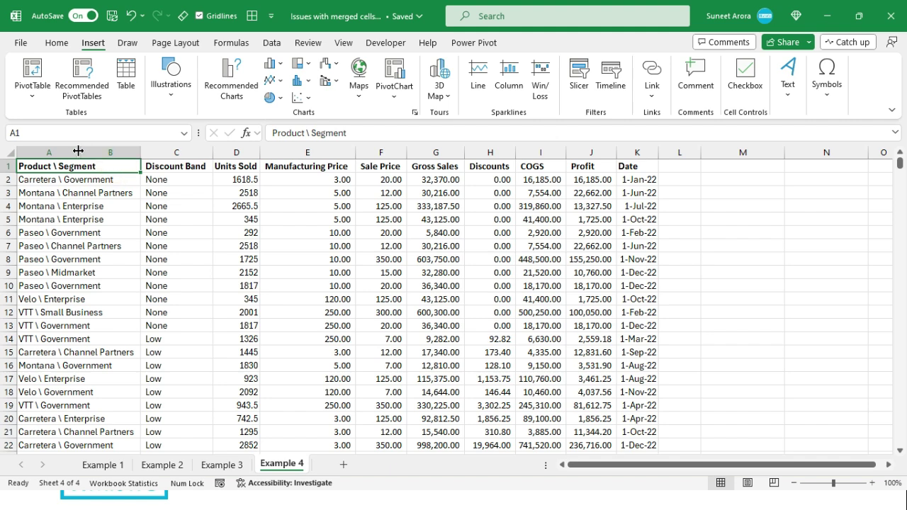
{"action": "left_click", "coordinate": [71, 151]}
{"action": "left_click", "coordinate": [103, 152]}
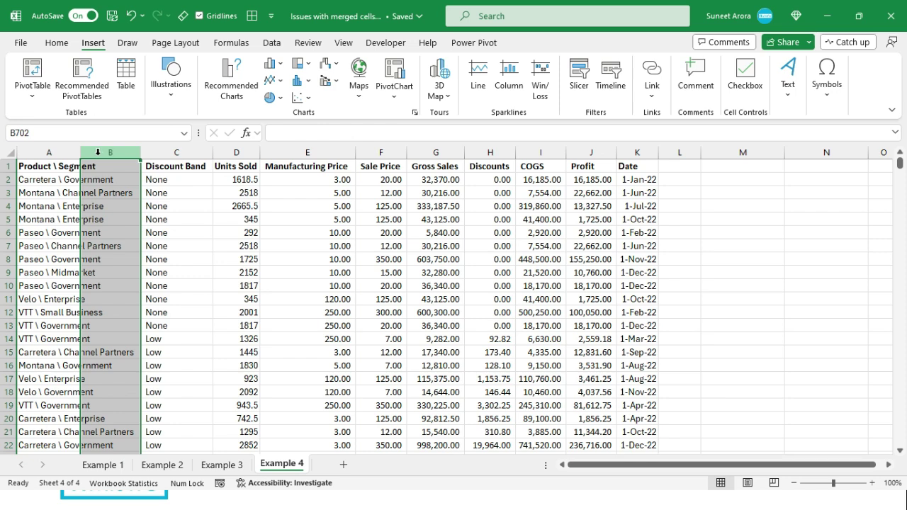
{"action": "left_click", "coordinate": [107, 189]}
Enter =A2 in M2 and =B2 in N2 to test which merged column holds the value.
{"action": "left_click", "coordinate": [762, 179]}
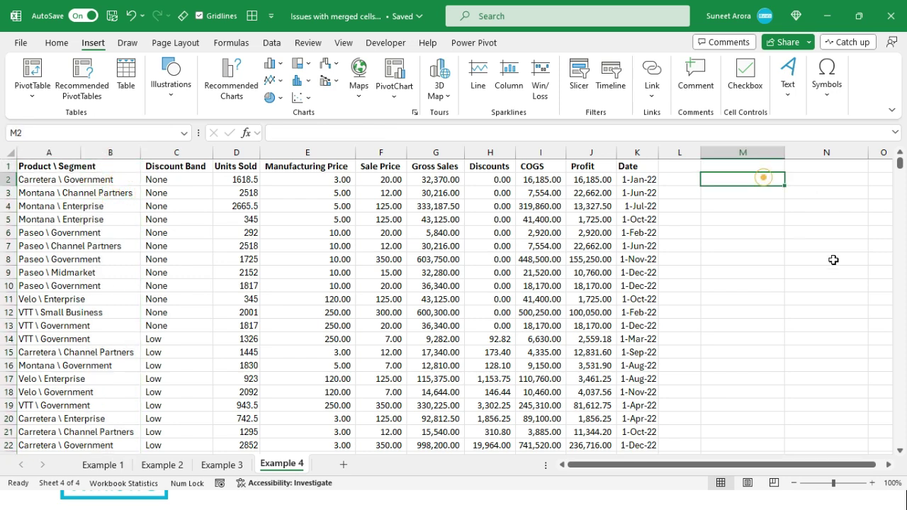
{"action": "type", "text": "="}
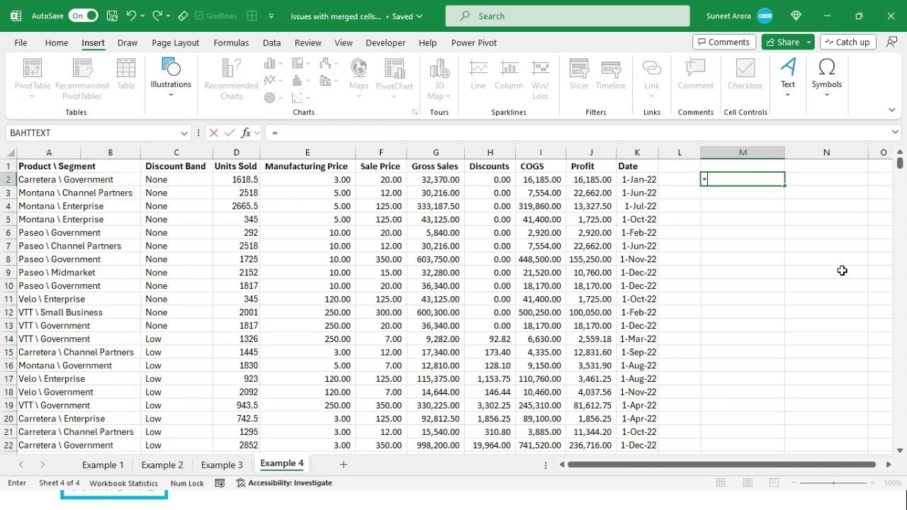
{"action": "type", "text": "A2"}
{"action": "key", "text": "ctrl+Return"}
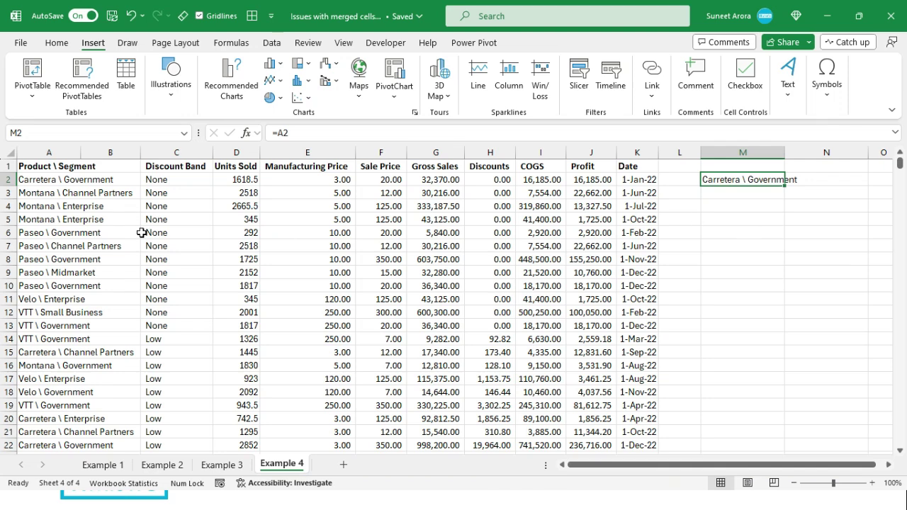
{"action": "left_click", "coordinate": [67, 180]}
{"action": "left_click", "coordinate": [806, 183]}
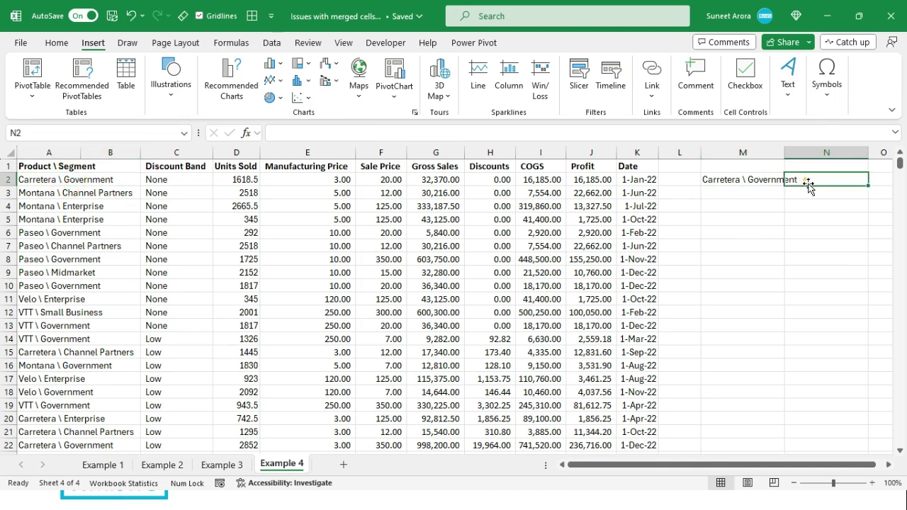
{"action": "type", "text": "=B2"}
{"action": "key", "text": "Return"}
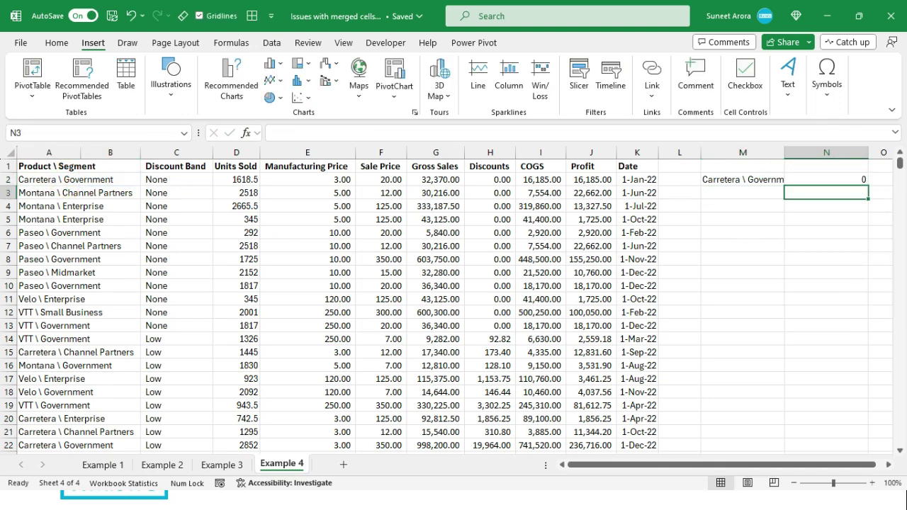
{"action": "left_click", "coordinate": [826, 179]}
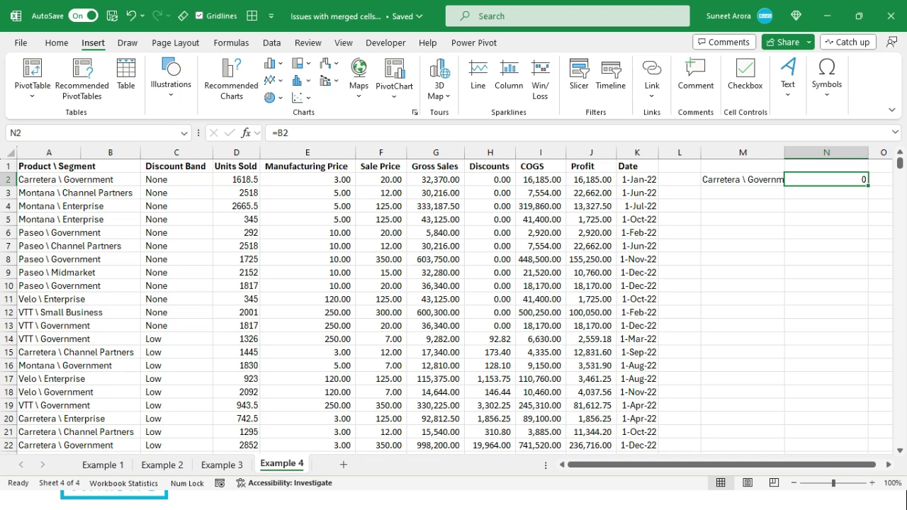
Clear the test formulas from M2:N2 and return to A1.
{"action": "key", "text": "shift+Left"}
{"action": "key", "text": "Delete"}
{"action": "key", "text": "ctrl+Home"}
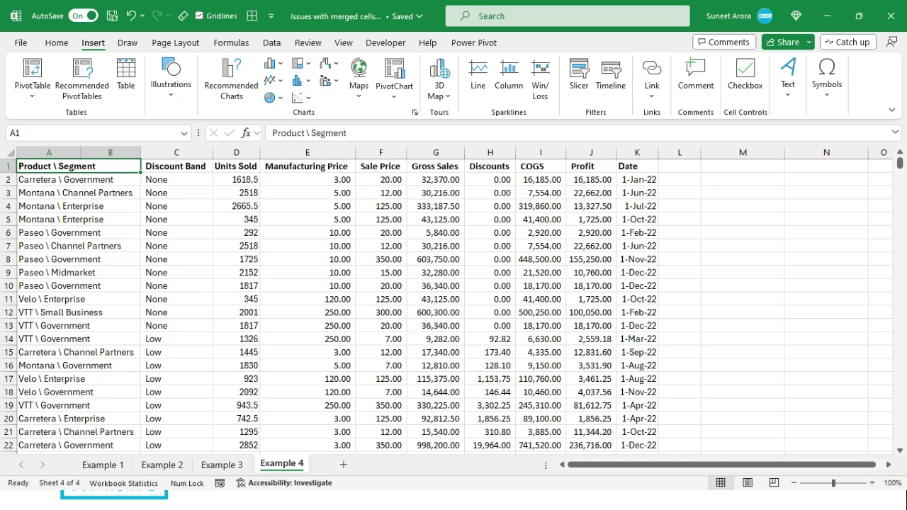
Enter =TEXTSPLIT(A1," \ ") in L1 to split the Product \ Segment header into two cells, and check the spilled result.
{"action": "left_click", "coordinate": [677, 166]}
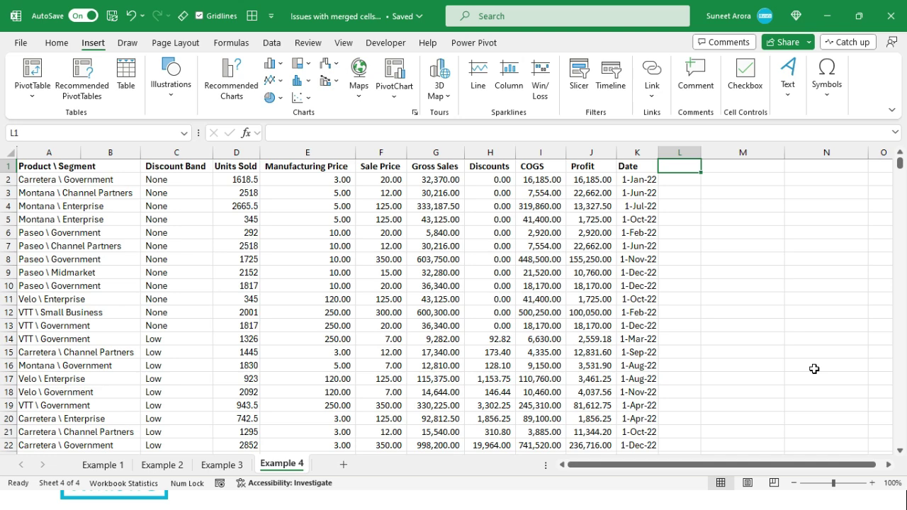
{"action": "type", "text": "="}
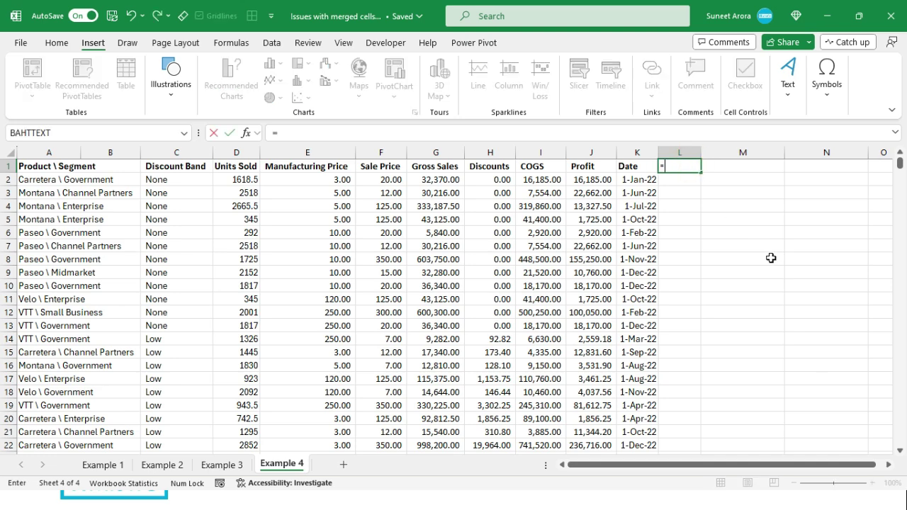
{"action": "type", "text": "textsp"}
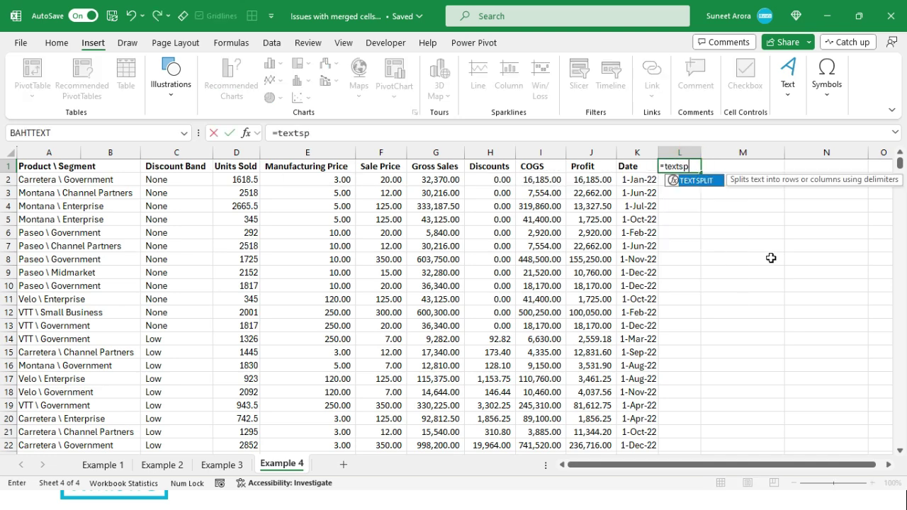
{"action": "key", "text": "Tab"}
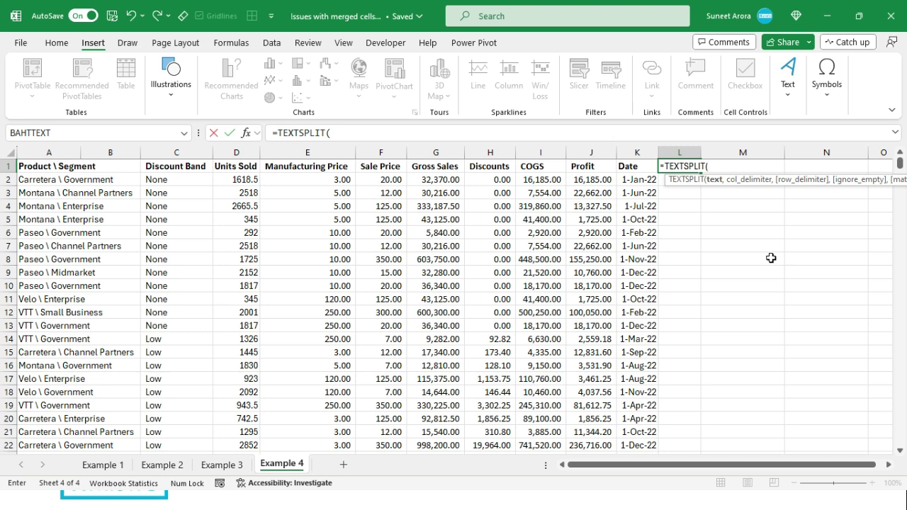
{"action": "left_click", "coordinate": [105, 170]}
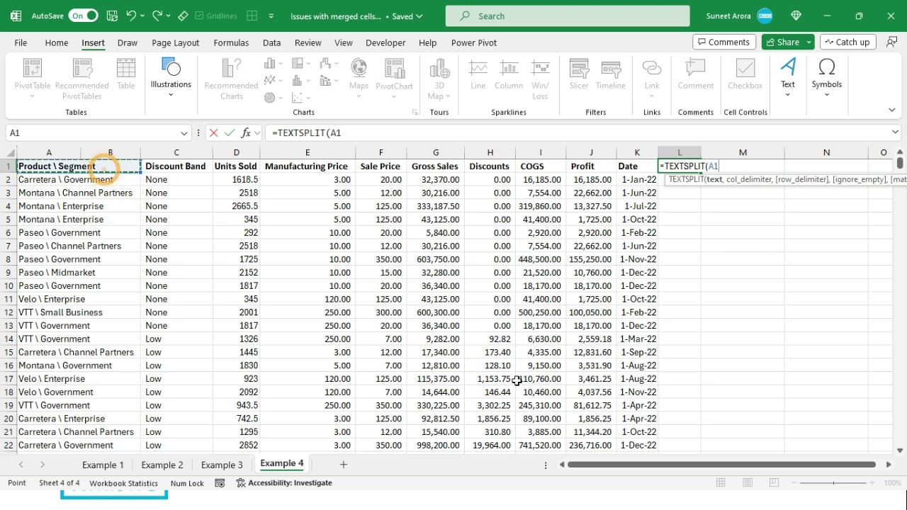
{"action": "type", "text": ",\" \\"}
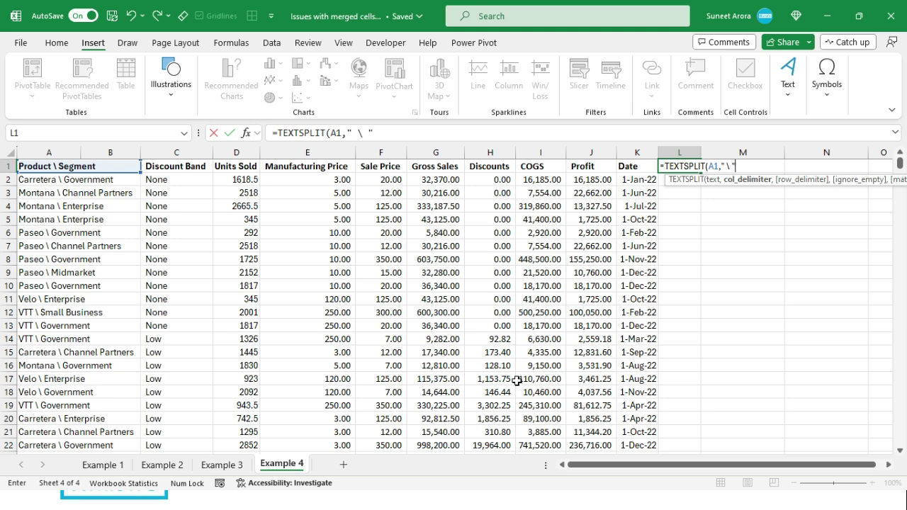
{"action": "key", "text": "Return"}
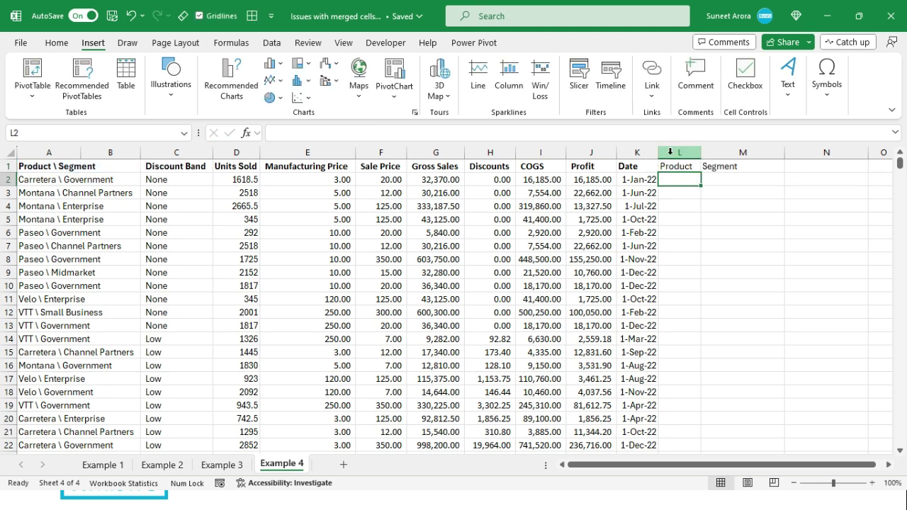
{"action": "left_click", "coordinate": [687, 168]}
{"action": "left_click", "coordinate": [727, 166]}
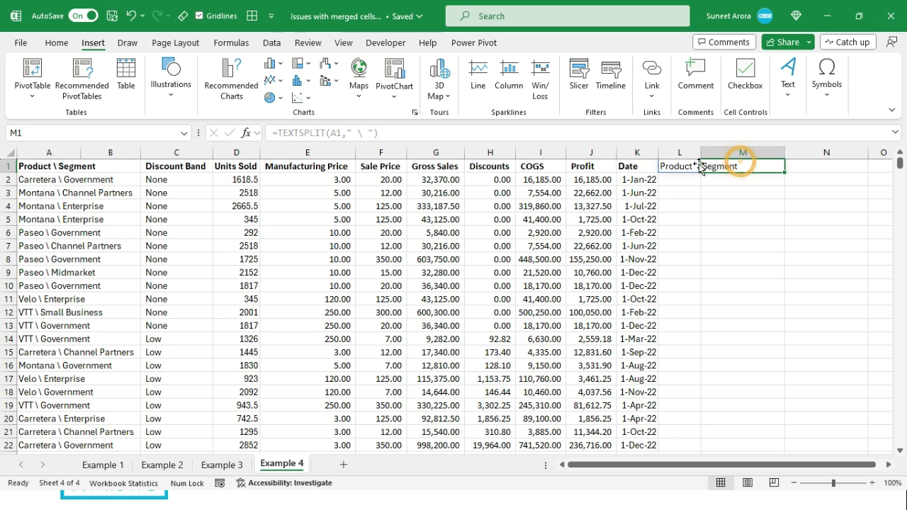
{"action": "key", "text": "Left"}
{"action": "left_click", "coordinate": [727, 167]}
{"action": "left_click", "coordinate": [693, 168]}
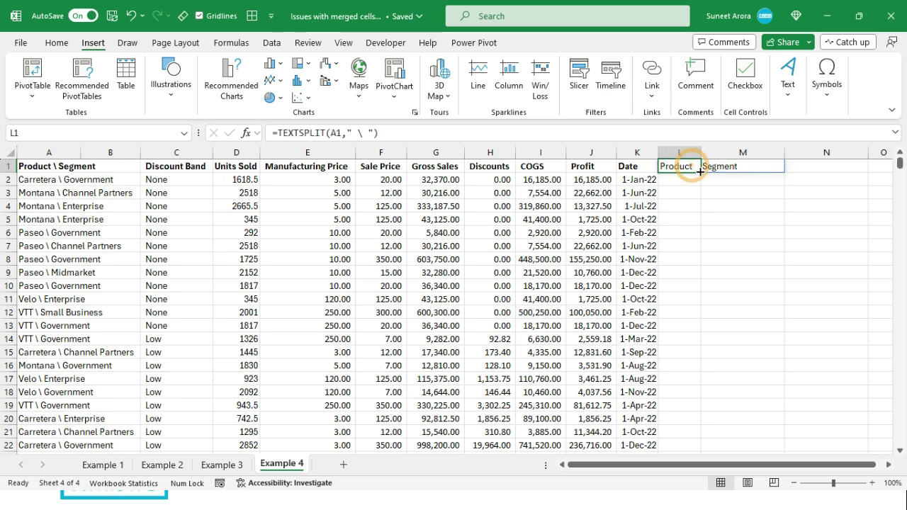
Fill the TEXTSPLIT formula with the " \ " delimiter through L1:L701 to split every Product \ Segment entry.
{"action": "left_click", "coordinate": [646, 194]}
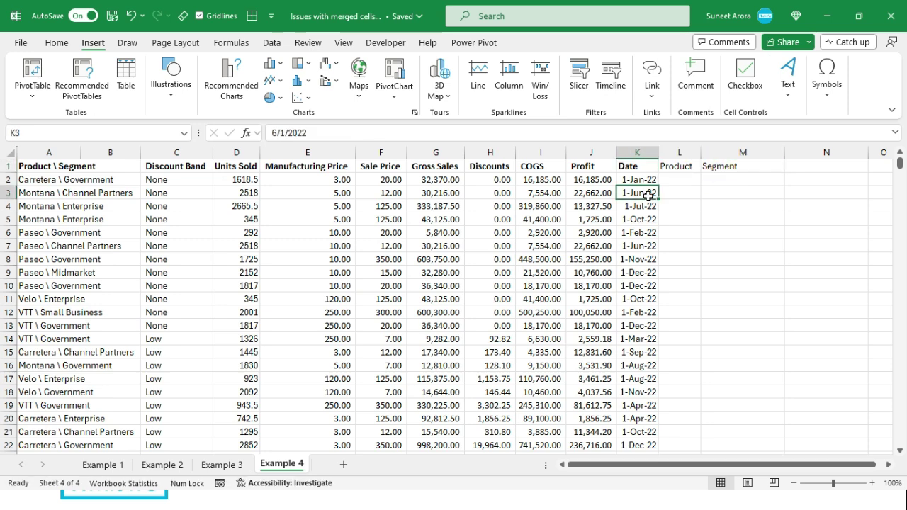
{"action": "key", "text": "ctrl+Down"}
{"action": "key", "text": "Right"}
{"action": "key", "text": "ctrl+shift+Up"}
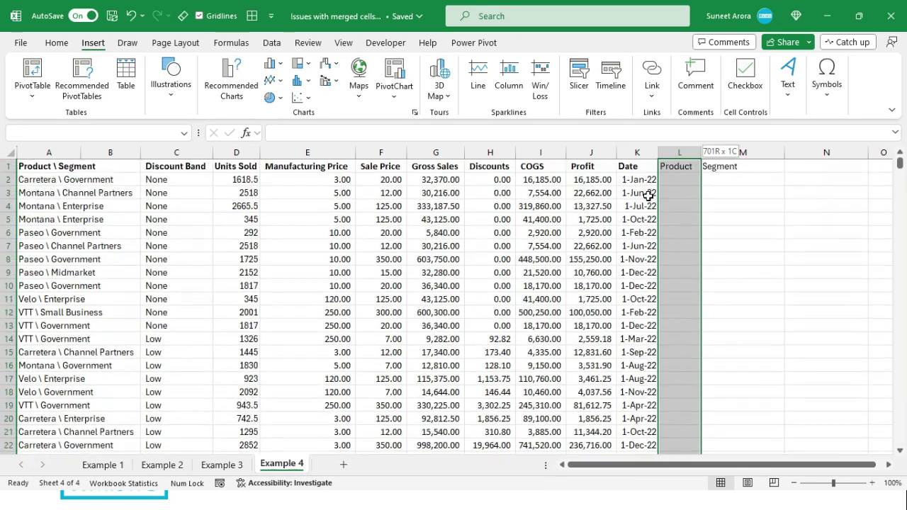
{"action": "type", "text": "=TEXTSPLIT(A701,\" \\ \")"}
{"action": "key", "text": "ctrl+Return"}
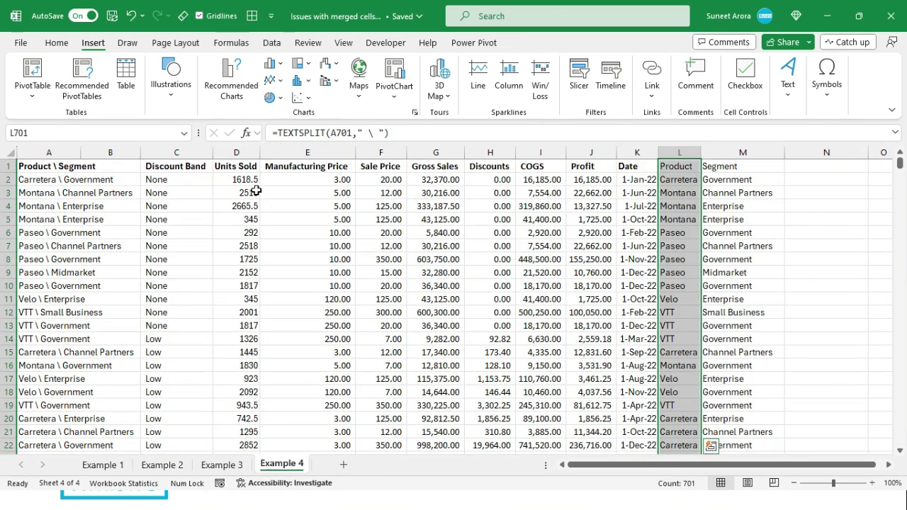
Replace the split formulas in L1:M701 with their static values.
{"action": "left_click", "coordinate": [689, 166]}
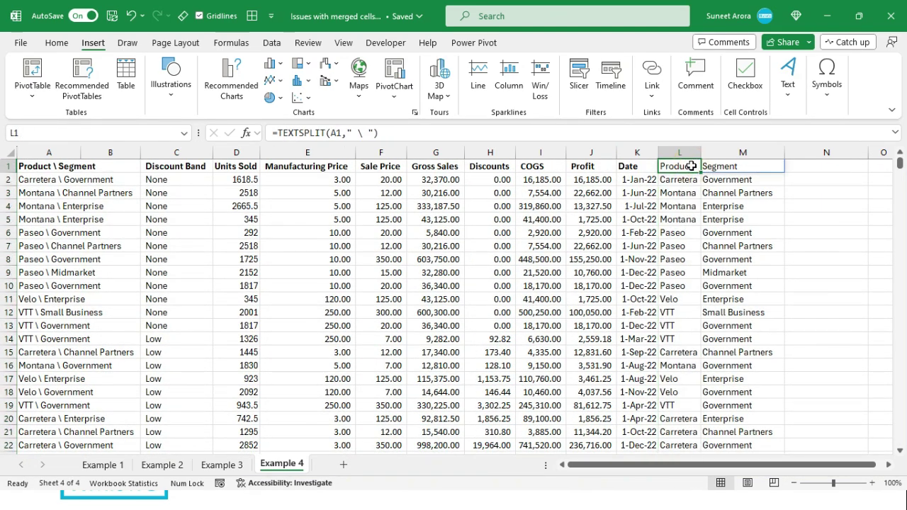
{"action": "key", "text": "shift+Right"}
{"action": "key", "text": "ctrl+shift+Down"}
{"action": "key", "text": "ctrl+c"}
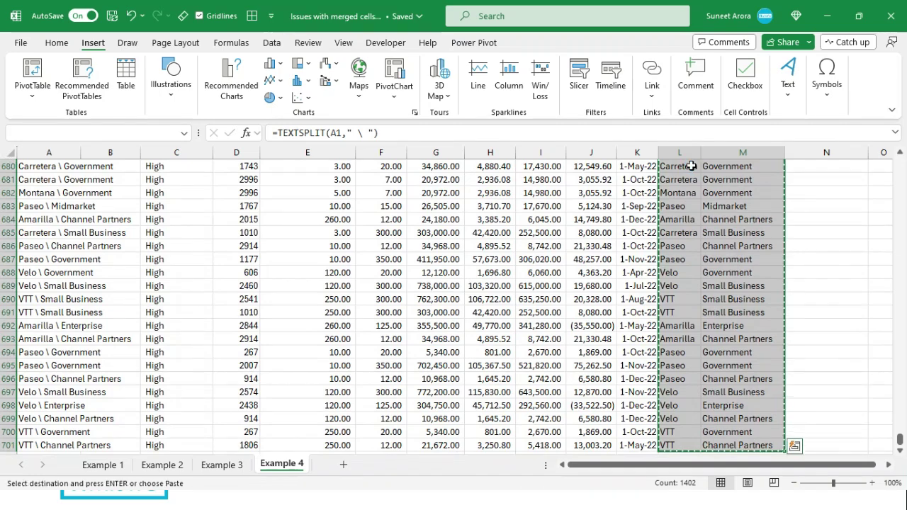
{"action": "key", "text": "ctrl+BackSpace"}
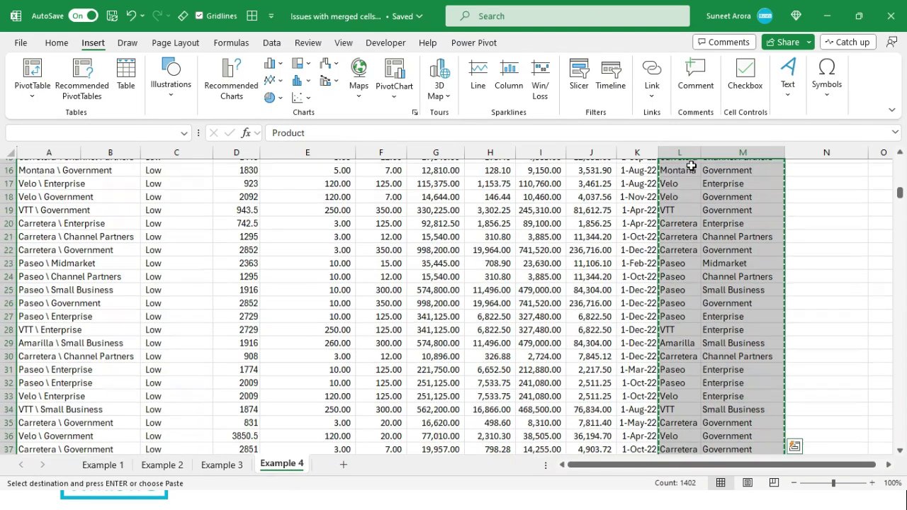
{"action": "key", "text": "Escape"}
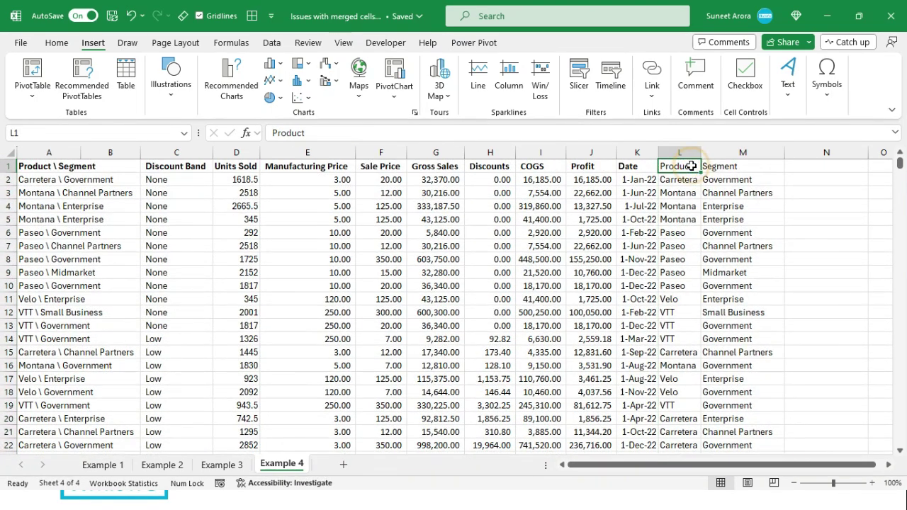
Delete the original merged Product \ Segment columns A:B and bold the new Product and Segment headers.
{"action": "key", "text": "ctrl+Home"}
{"action": "left_click_drag", "start_coordinate": [110, 152], "coordinate": [49, 149]}
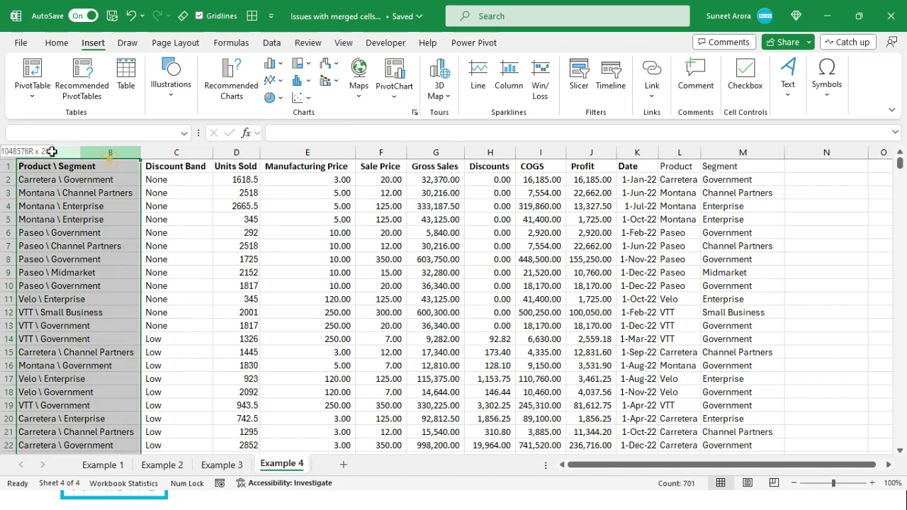
{"action": "key", "text": "ctrl+minus"}
{"action": "key", "text": "ctrl+Home"}
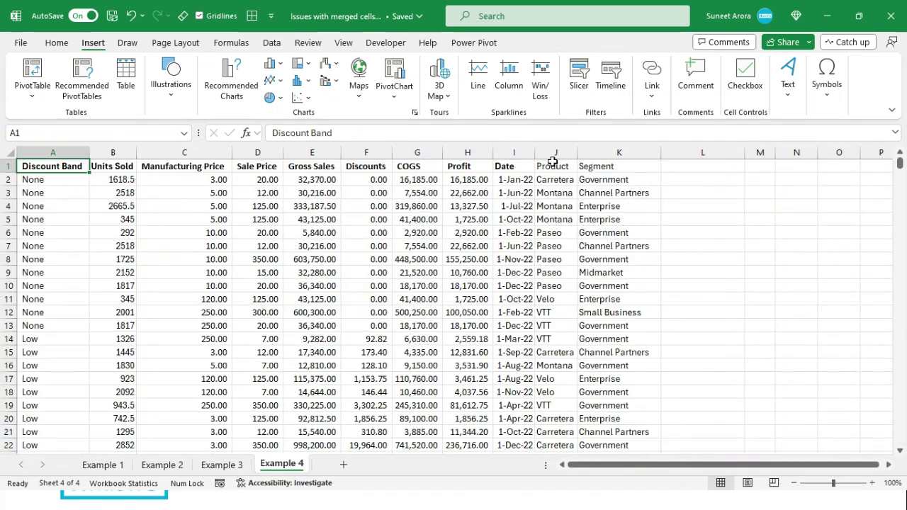
{"action": "left_click_drag", "start_coordinate": [554, 165], "coordinate": [595, 167]}
{"action": "key", "text": "ctrl+Home"}
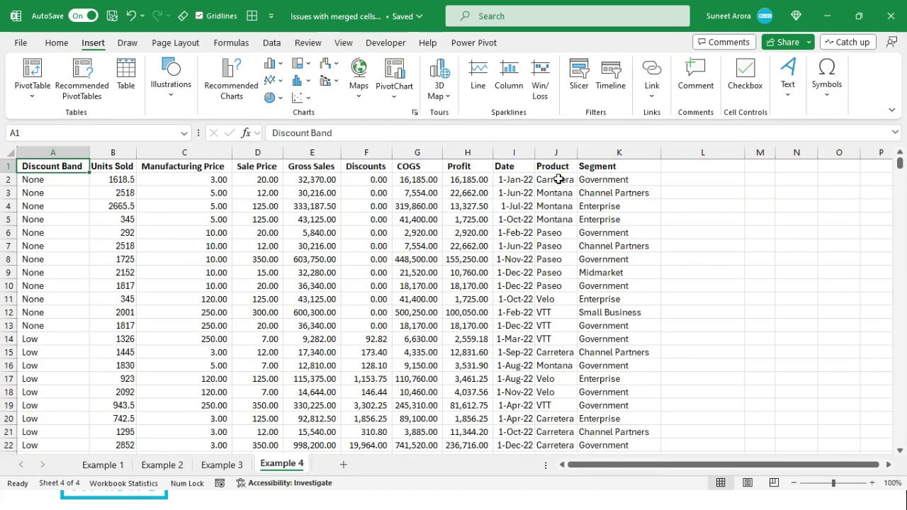
Create a PivotTable from the Example 4 data A1:K701 on the existing worksheet at cell M1.
{"action": "left_click", "coordinate": [558, 180]}
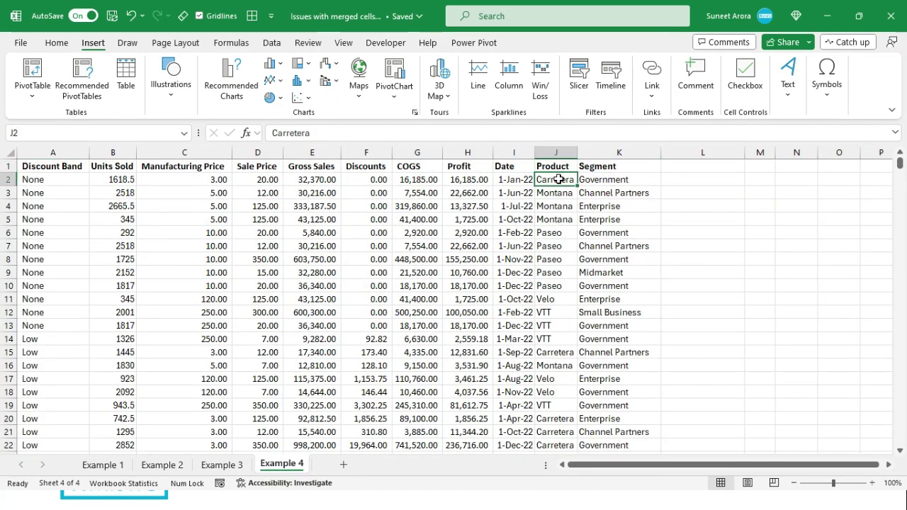
{"action": "left_click", "coordinate": [44, 88]}
{"action": "left_click", "coordinate": [68, 117]}
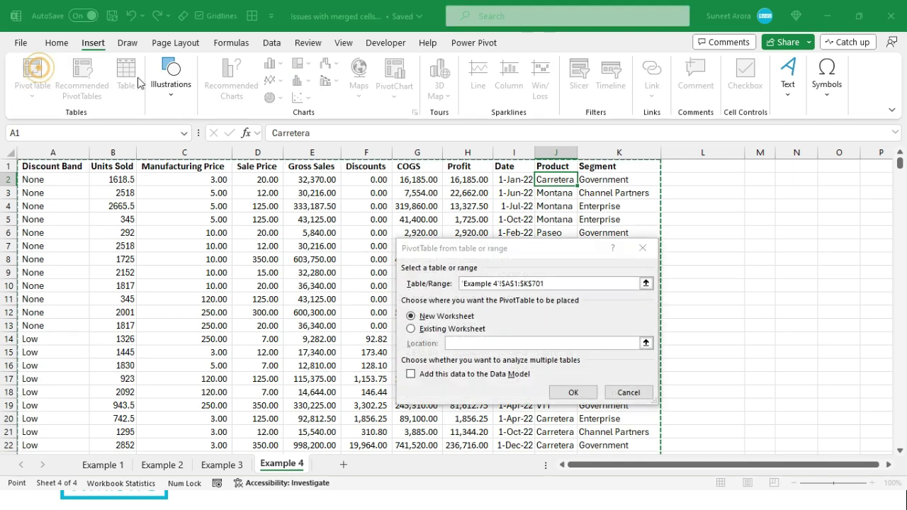
{"action": "left_click", "coordinate": [412, 329]}
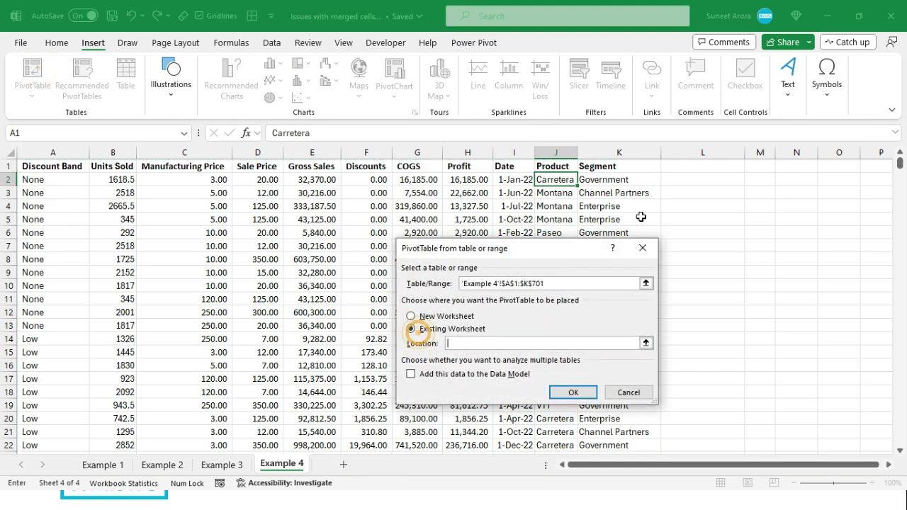
{"action": "left_click", "coordinate": [752, 167]}
{"action": "left_click", "coordinate": [573, 392]}
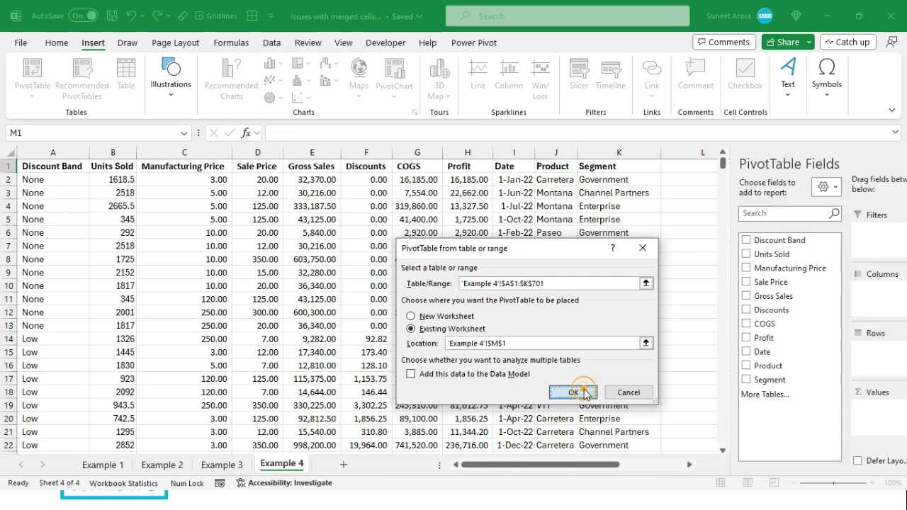
{"action": "left_click", "coordinate": [642, 248]}
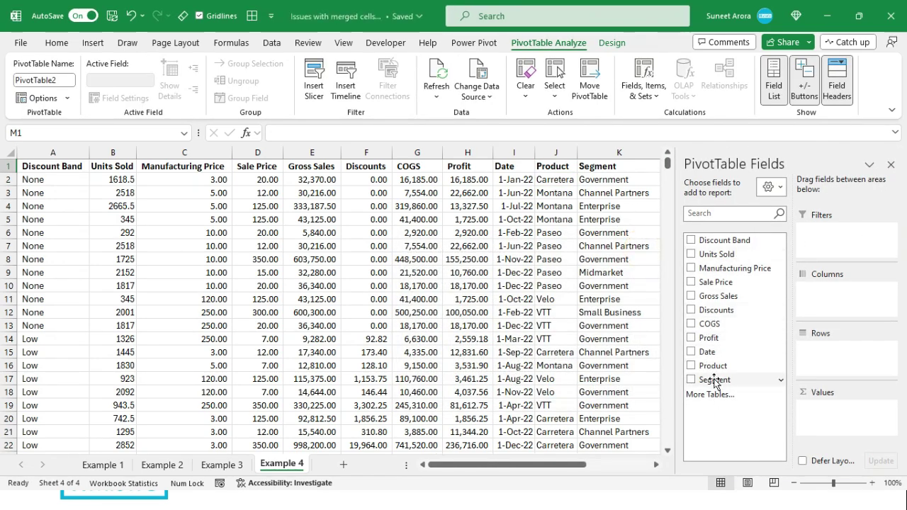
View the empty PivotTable area at M1 beside the data, and return to cell A1.
{"action": "left_click", "coordinate": [656, 465]}
{"action": "left_click", "coordinate": [656, 464]}
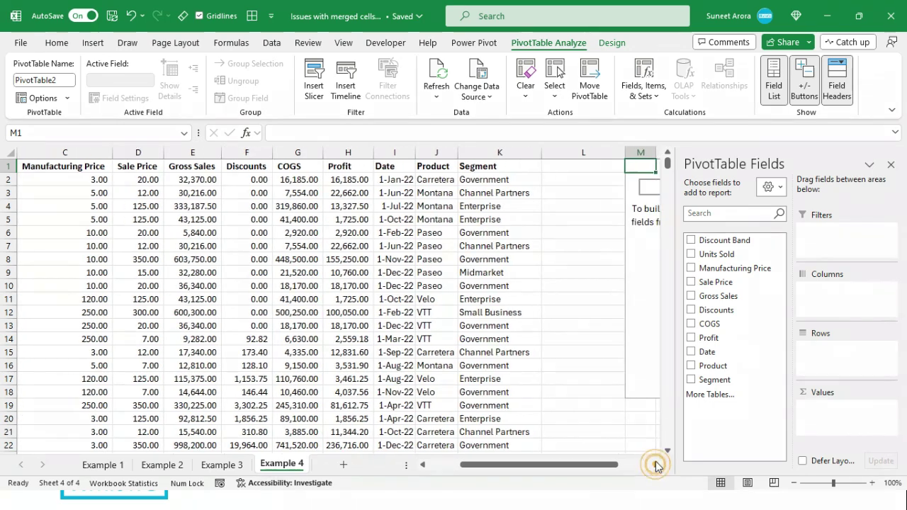
{"action": "left_click", "coordinate": [657, 465]}
{"action": "left_click", "coordinate": [656, 465]}
{"action": "scroll", "coordinate": [602, 465], "scroll_direction": "left", "scroll_amount": 5}
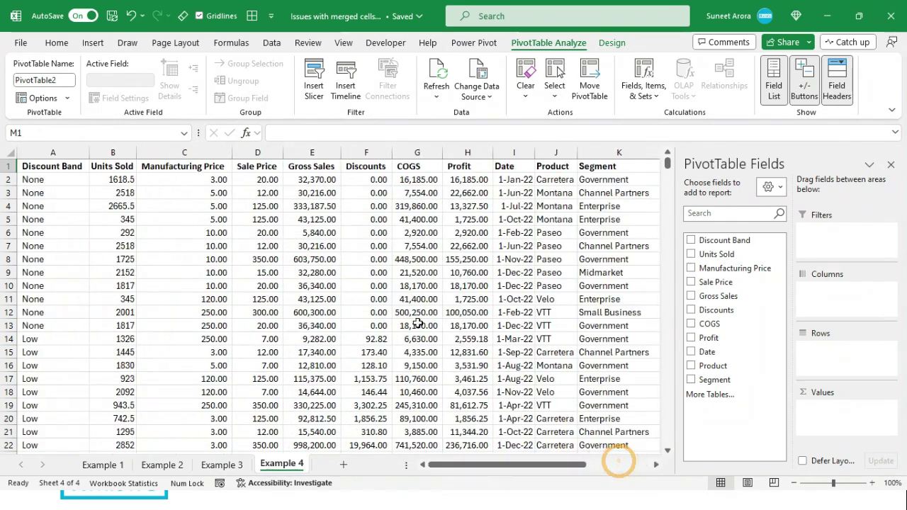
{"action": "left_click", "coordinate": [417, 323]}
{"action": "key", "text": "ctrl+Home"}
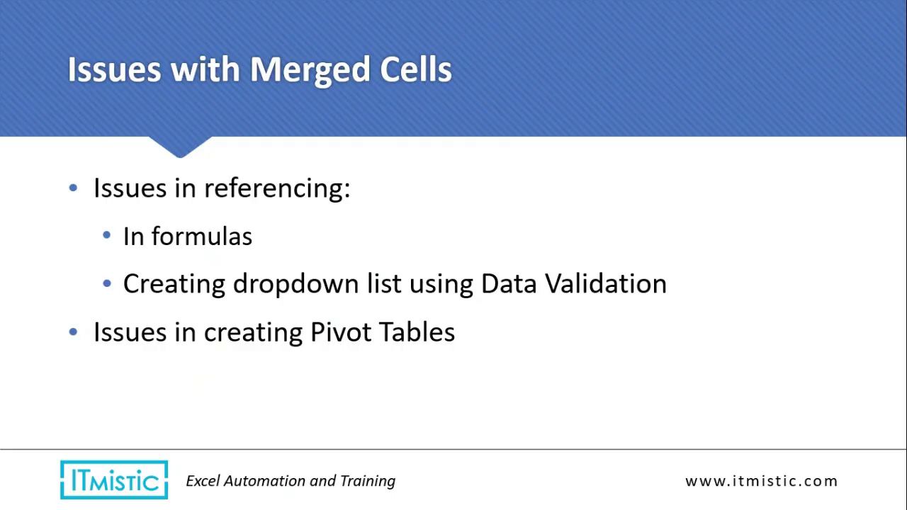
{"action": "key", "text": "Right"}
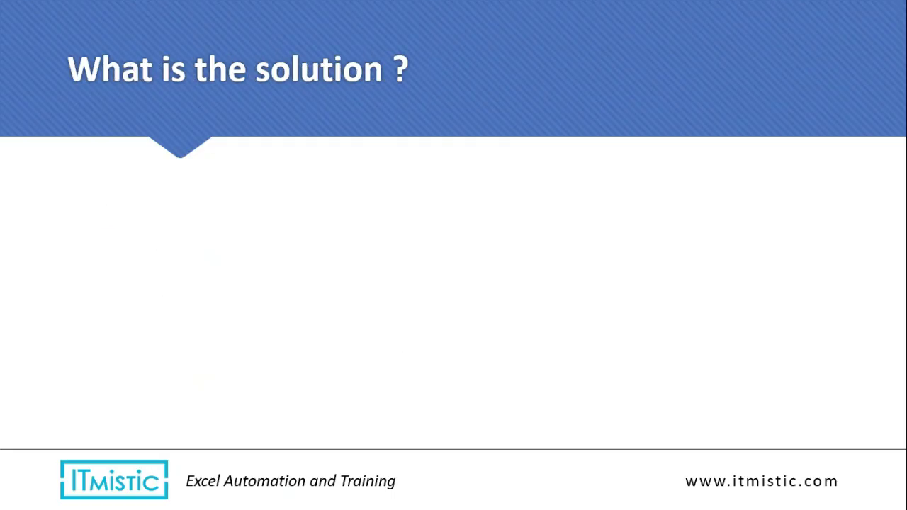
{"action": "key", "text": "Right"}
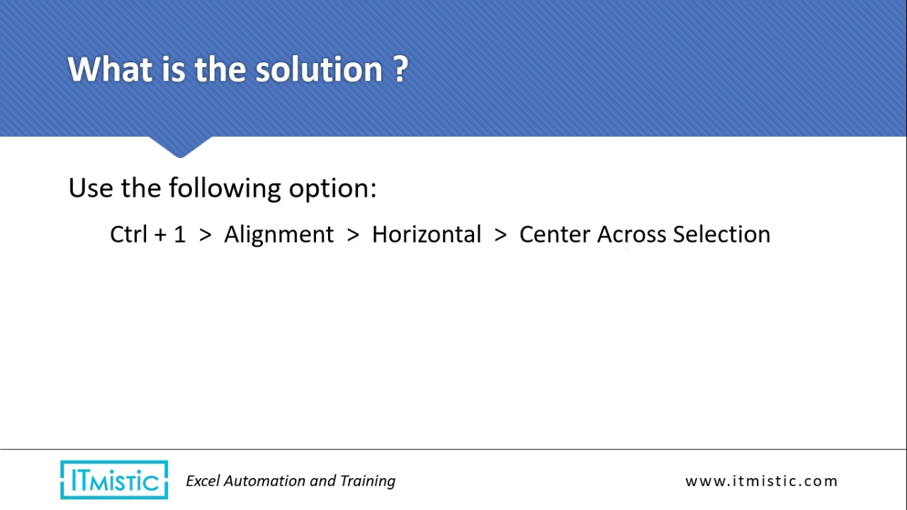
Switch to the Excel workbook, open the Example 1 sheet and expand the collapsed column group I:N holding the second employee table.
{"action": "key", "text": "alt+Tab"}
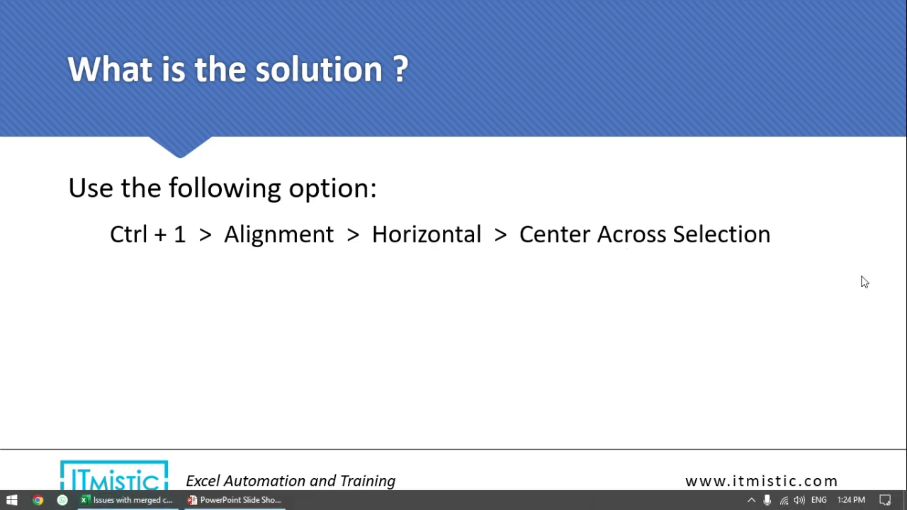
{"action": "left_click", "coordinate": [112, 502]}
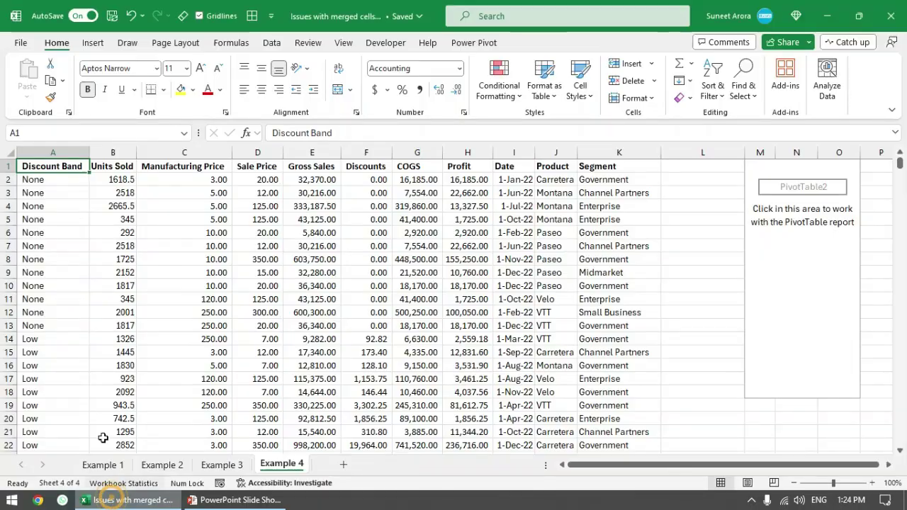
{"action": "left_click", "coordinate": [103, 464]}
{"action": "left_click", "coordinate": [117, 288]}
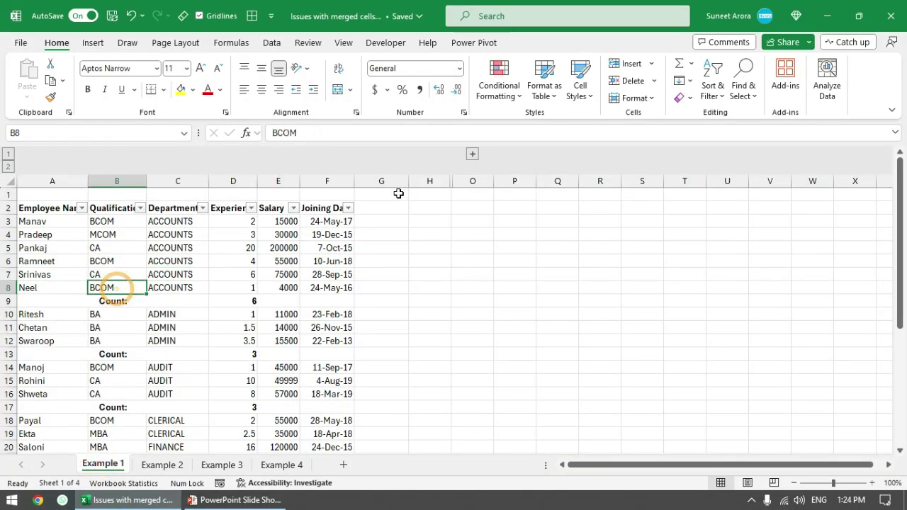
{"action": "left_click", "coordinate": [472, 154]}
{"action": "left_click", "coordinate": [508, 219]}
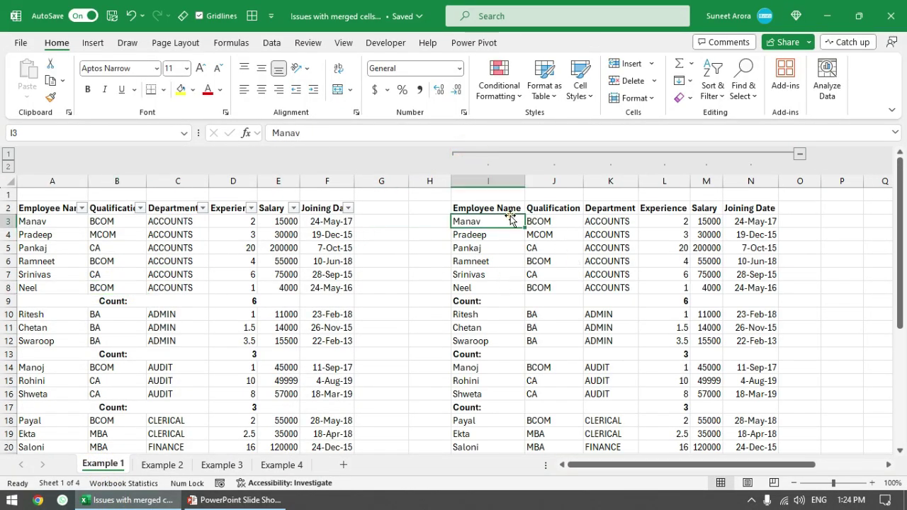
Set the horizontal alignment of the Count label cells I9:K9 to Center Across Selection.
{"action": "left_click_drag", "start_coordinate": [506, 300], "coordinate": [609, 300]}
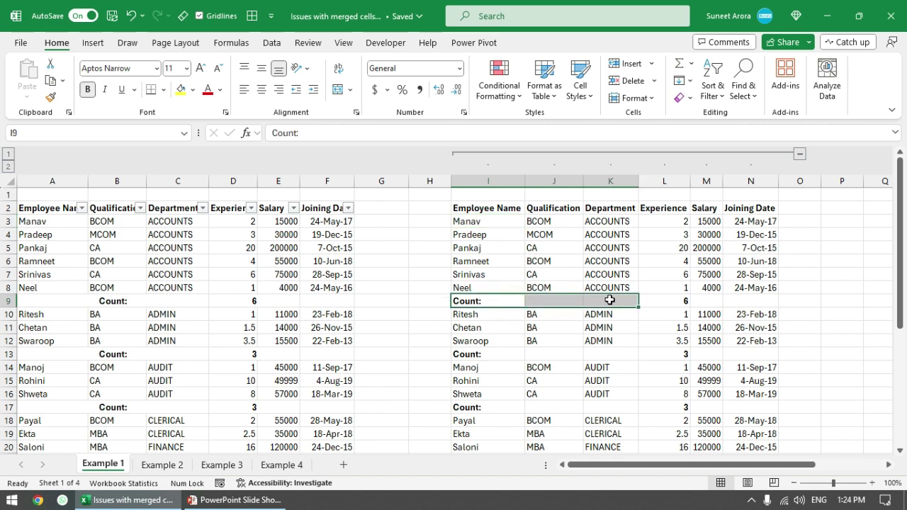
{"action": "key", "text": "ctrl+1"}
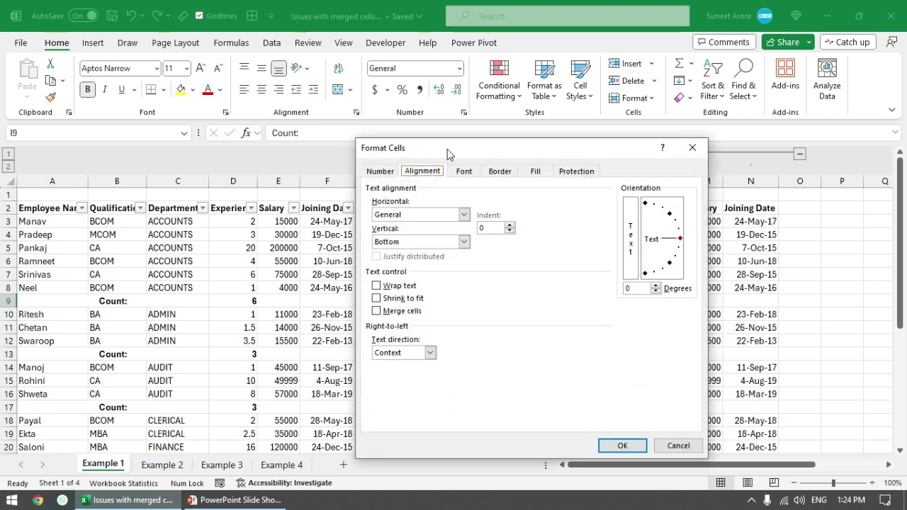
{"action": "left_click_drag", "start_coordinate": [449, 153], "coordinate": [193, 72]}
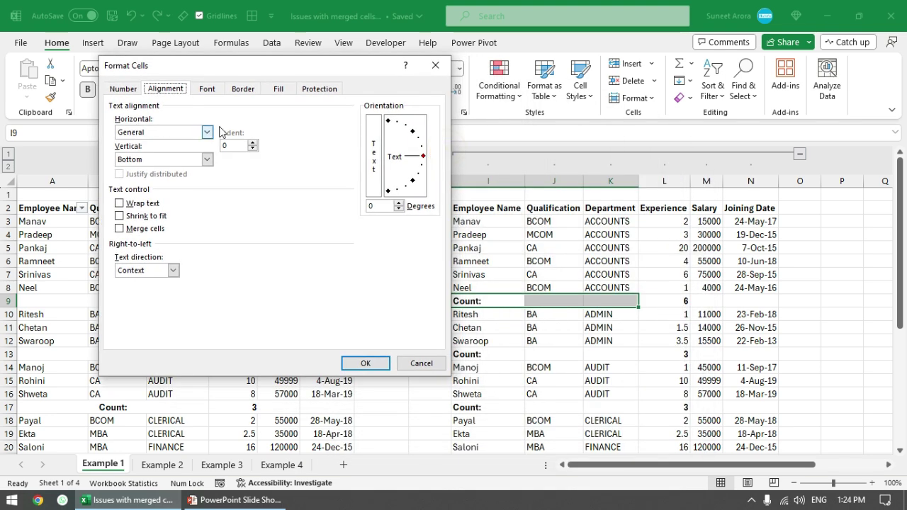
{"action": "left_click", "coordinate": [206, 132]}
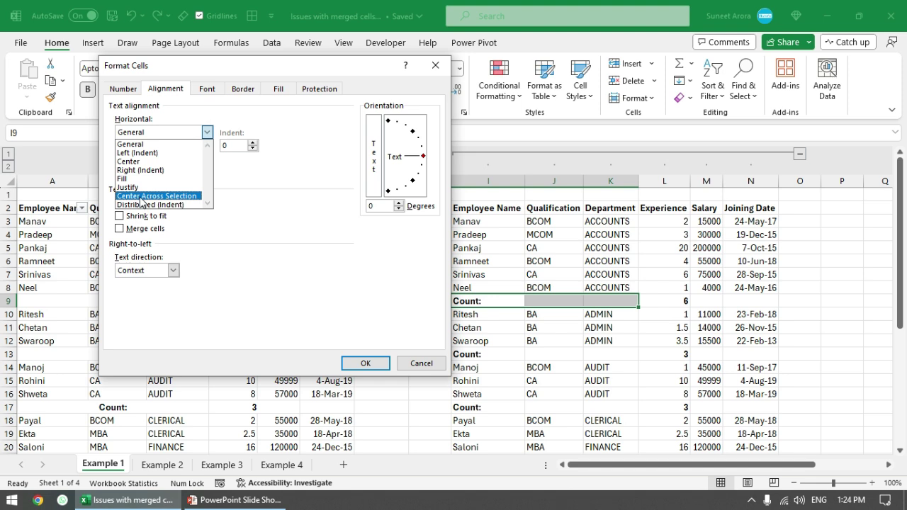
{"action": "left_click", "coordinate": [141, 195]}
{"action": "left_click", "coordinate": [354, 364]}
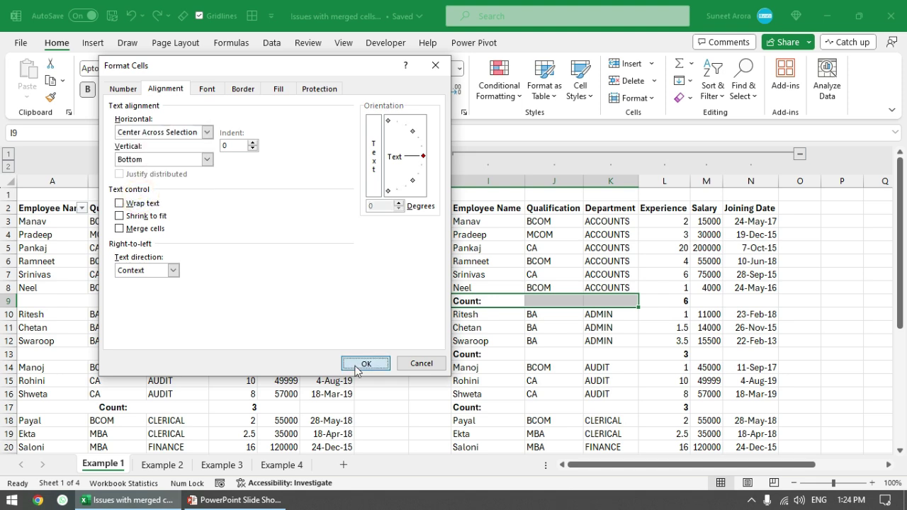
Check whether I9, J9 and K9 are still separate cells and compare them with the merged Count cell in row 9 of the first table.
{"action": "left_click", "coordinate": [512, 301]}
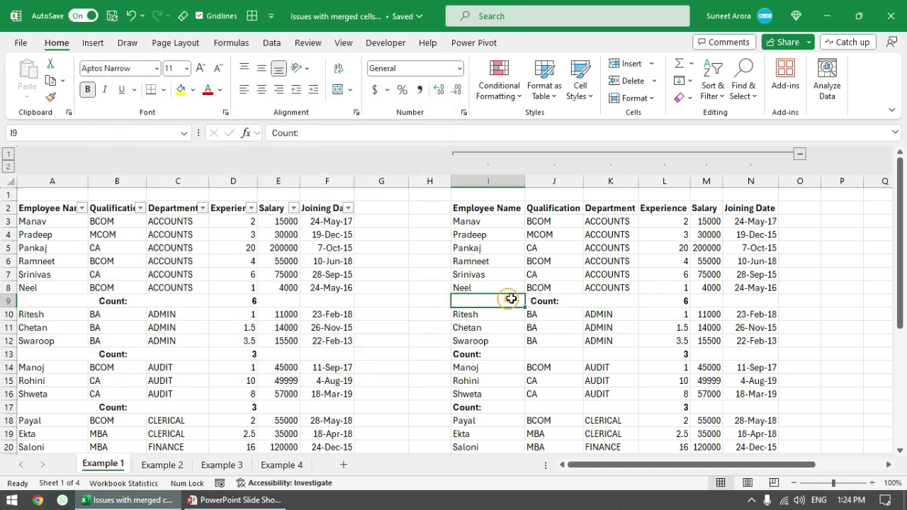
{"action": "left_click", "coordinate": [607, 301]}
{"action": "left_click", "coordinate": [492, 300]}
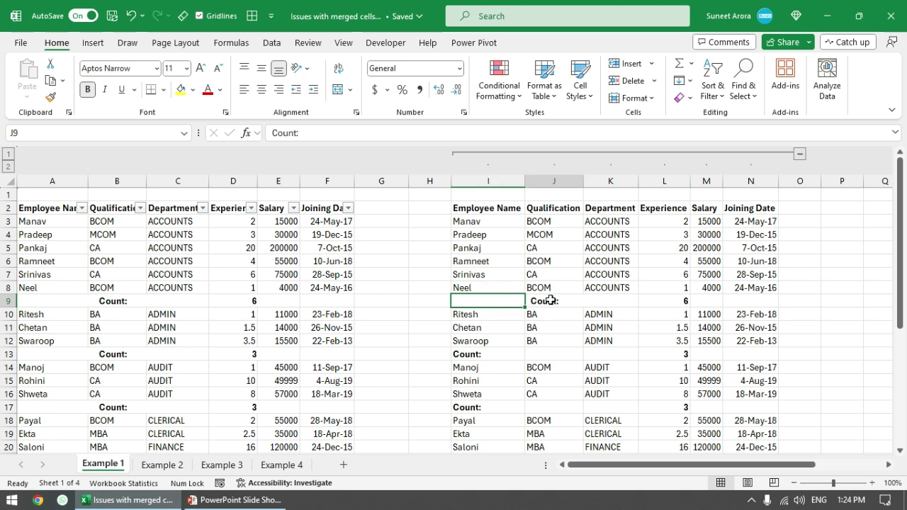
{"action": "left_click", "coordinate": [601, 301]}
{"action": "left_click", "coordinate": [504, 305]}
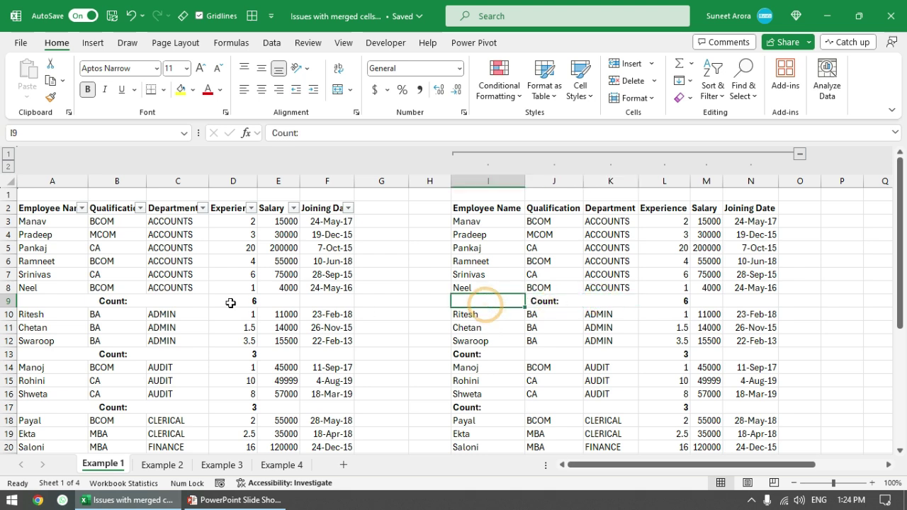
{"action": "left_click", "coordinate": [165, 301]}
{"action": "left_click", "coordinate": [485, 299]}
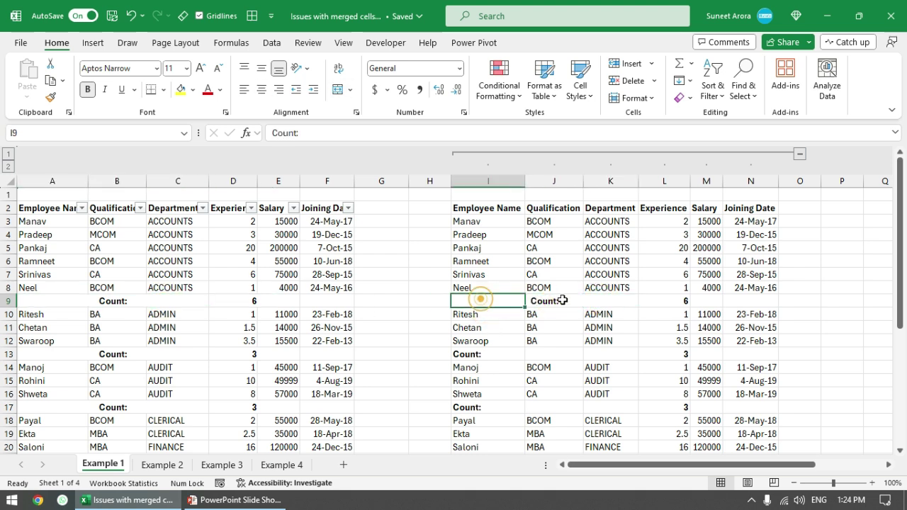
{"action": "left_click", "coordinate": [561, 300]}
{"action": "left_click", "coordinate": [522, 301]}
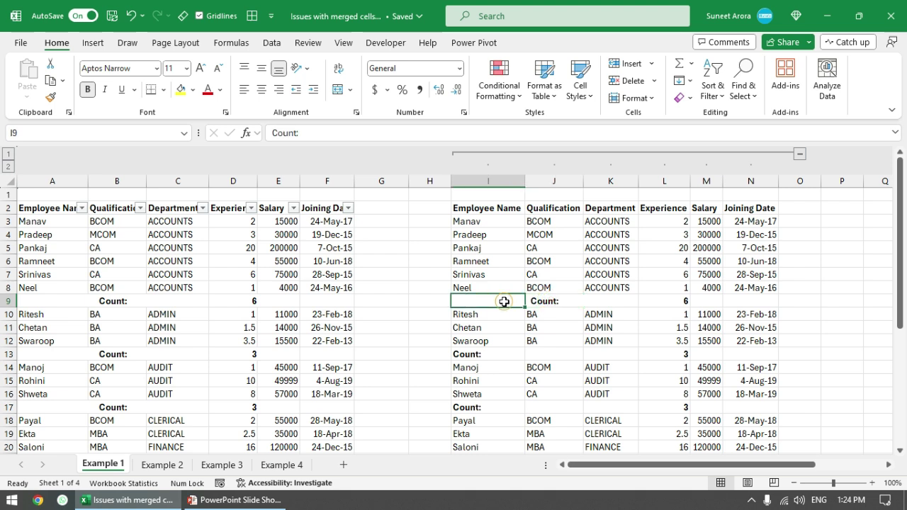
{"action": "left_click", "coordinate": [559, 301]}
{"action": "left_click", "coordinate": [601, 302]}
{"action": "left_click", "coordinate": [547, 302]}
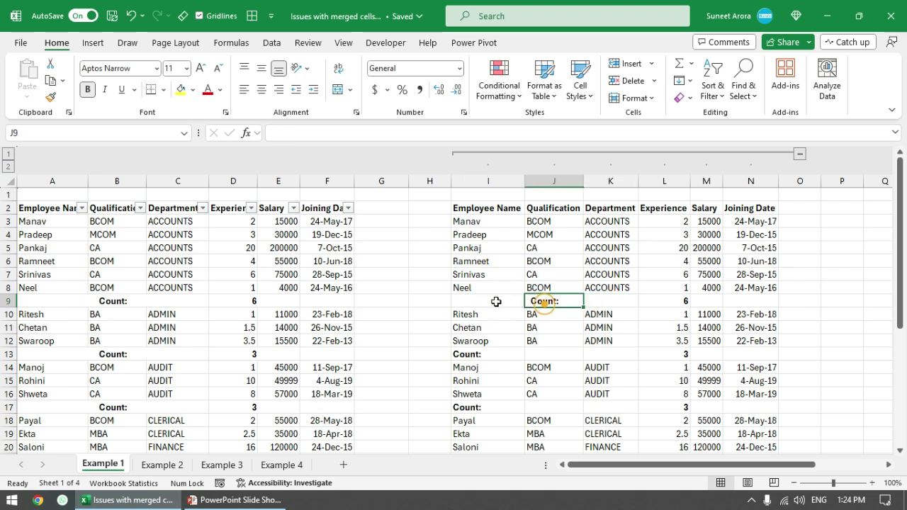
{"action": "left_click", "coordinate": [496, 302]}
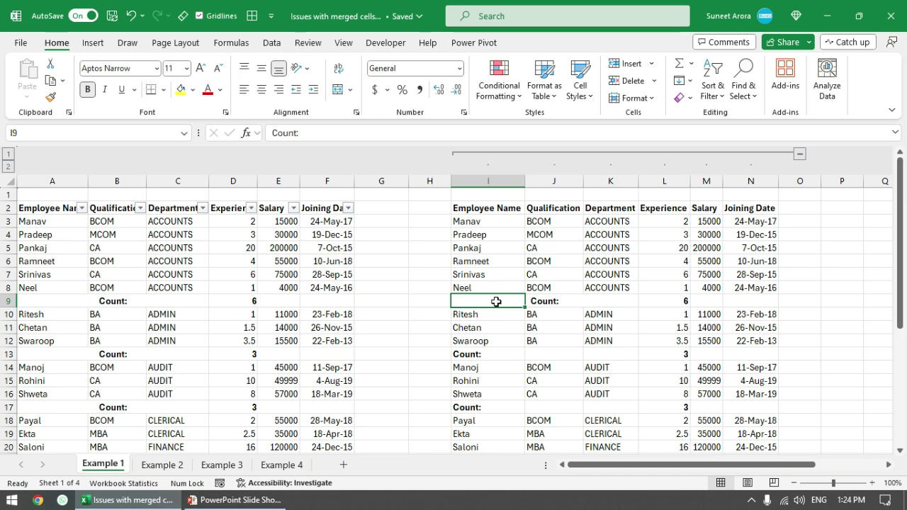
Set the horizontal alignment of the count result cells L9:M9 to Center Across Selection.
{"action": "left_click_drag", "start_coordinate": [671, 300], "coordinate": [700, 306]}
{"action": "key", "text": "ctrl+1"}
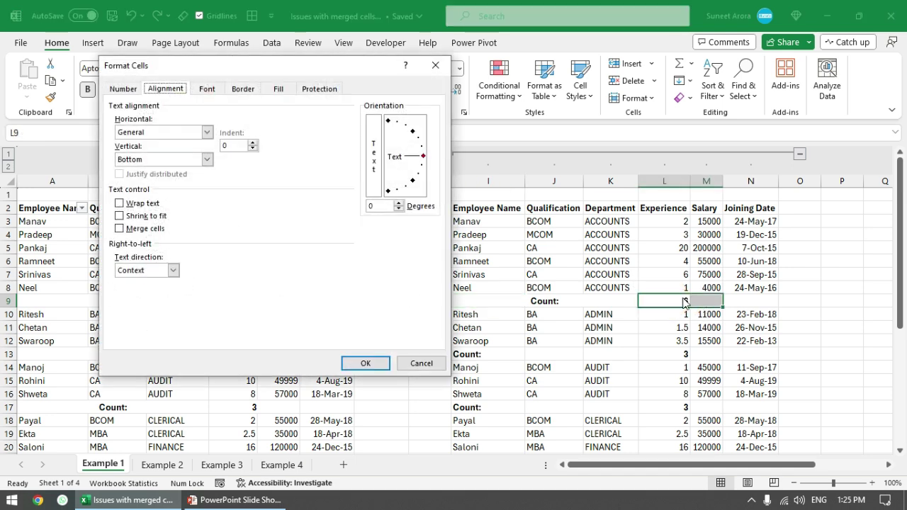
{"action": "left_click", "coordinate": [182, 132]}
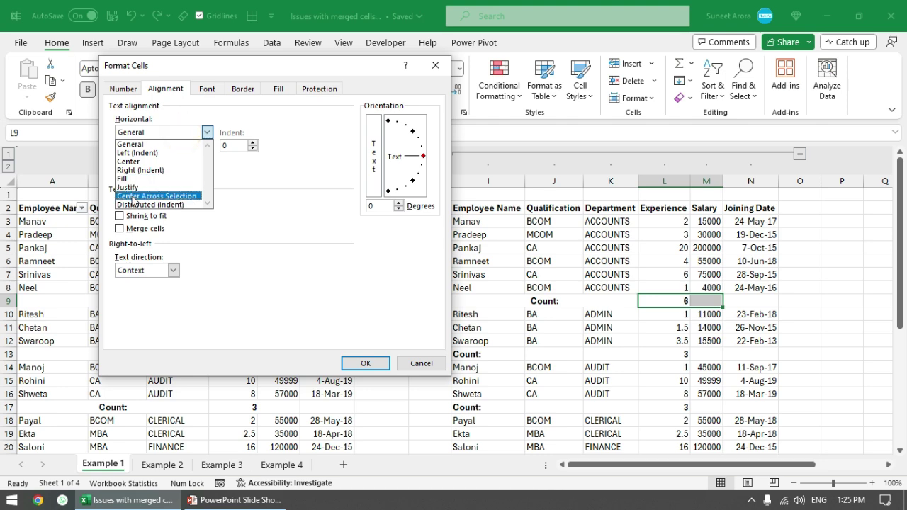
{"action": "left_click", "coordinate": [131, 195]}
{"action": "left_click", "coordinate": [365, 363]}
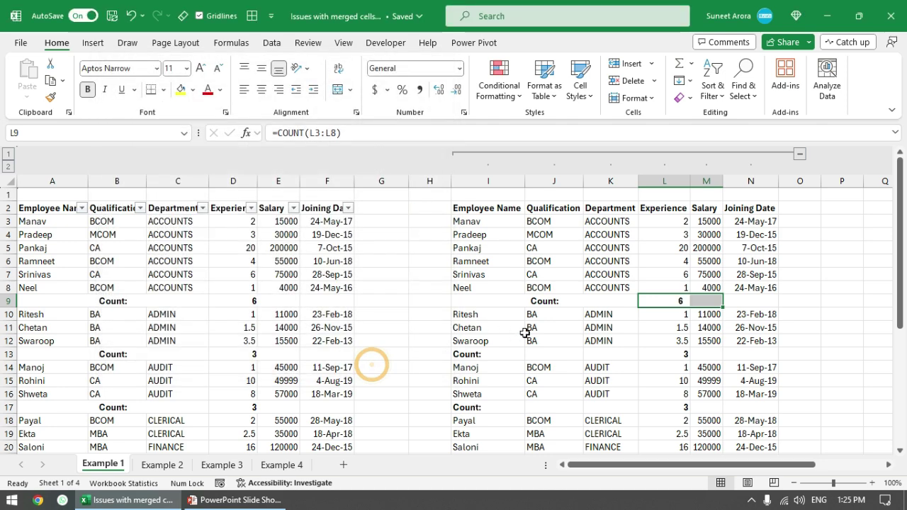
Set the horizontal alignment of the Count label cells I13:K13, I17:K17 and I21:K21 to Center Across Selection.
{"action": "left_click_drag", "start_coordinate": [498, 352], "coordinate": [615, 354]}
{"action": "left_click", "coordinate": [505, 407], "text": "ctrl"}
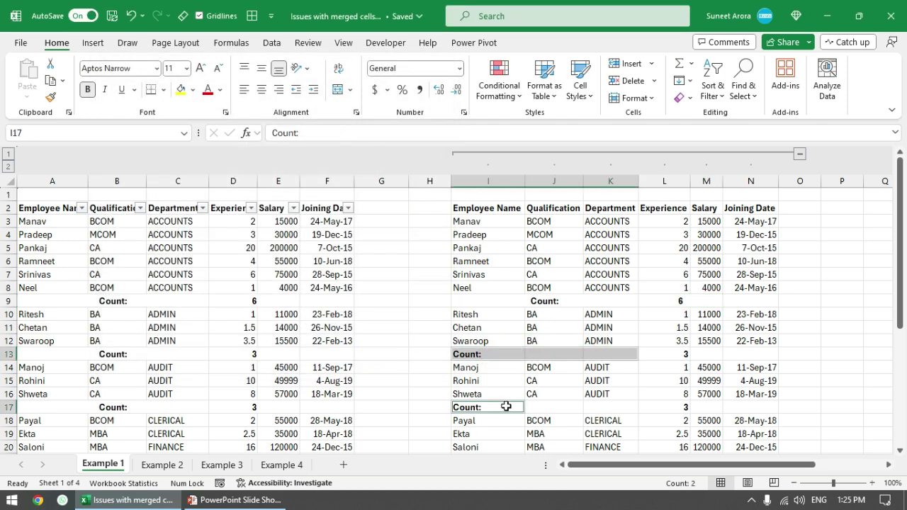
{"action": "scroll", "coordinate": [608, 404], "scroll_direction": "down", "scroll_amount": 4}
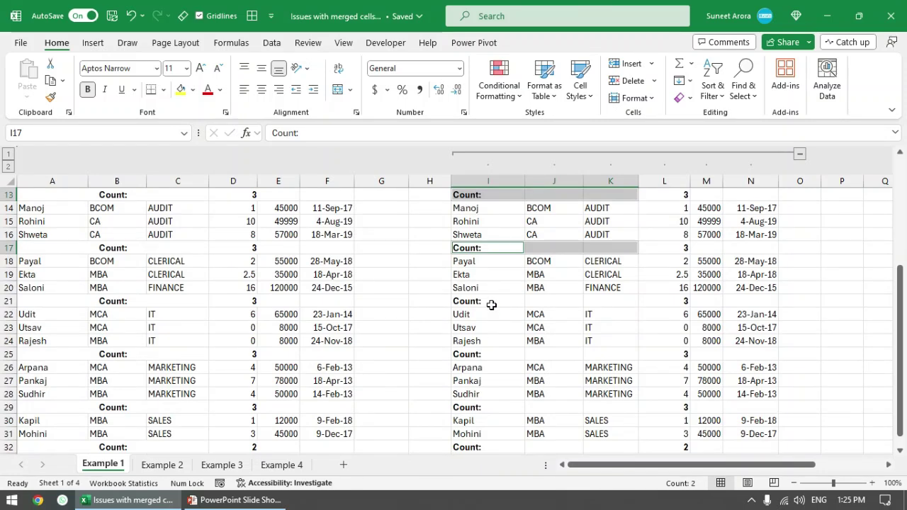
{"action": "left_click_drag", "start_coordinate": [488, 303], "coordinate": [607, 304], "text": "ctrl"}
{"action": "scroll", "coordinate": [607, 303], "scroll_direction": "up", "scroll_amount": 4}
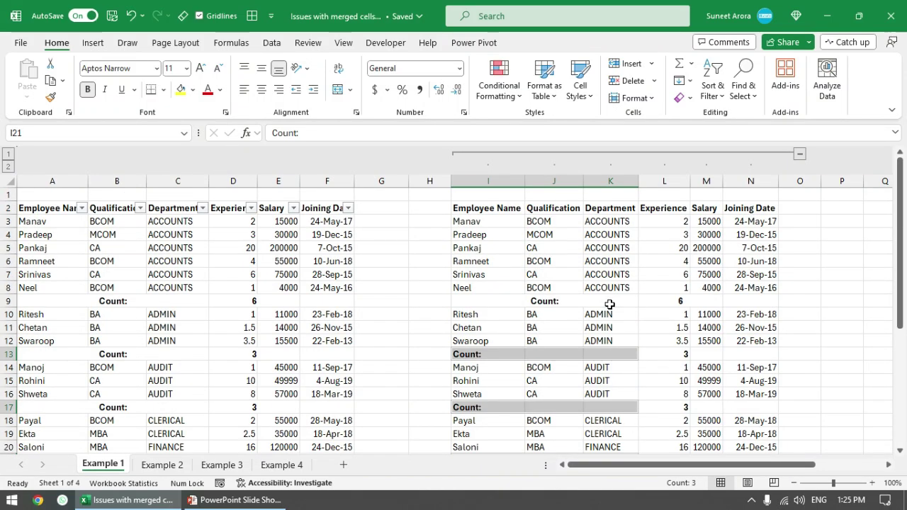
{"action": "scroll", "coordinate": [609, 304], "scroll_direction": "down", "scroll_amount": 3}
{"action": "key", "text": "ctrl+1"}
{"action": "left_click", "coordinate": [150, 132]}
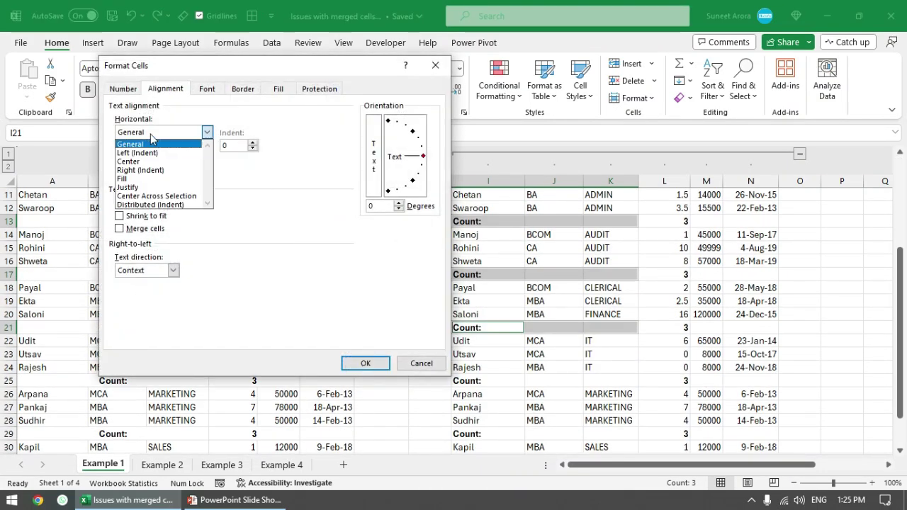
{"action": "left_click", "coordinate": [144, 196]}
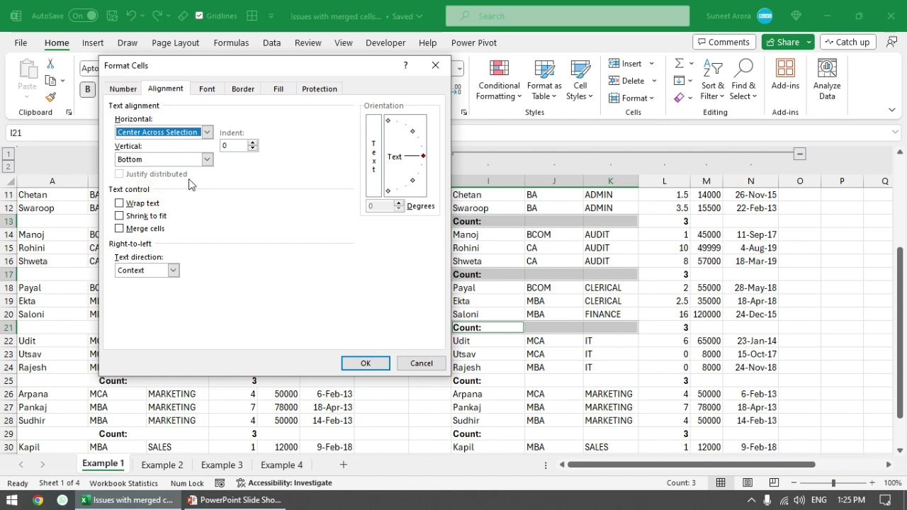
{"action": "left_click", "coordinate": [362, 363]}
{"action": "left_click", "coordinate": [537, 301]}
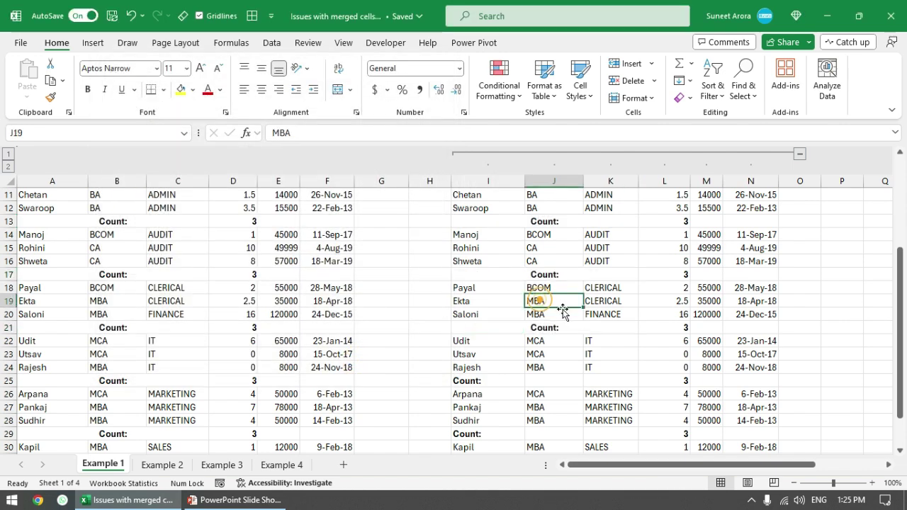
Check that the Qualification, Department and Experience columns and the row 9 Count cells of the second table can be selected separately.
{"action": "scroll", "coordinate": [563, 312], "scroll_direction": "up", "scroll_amount": 3}
{"action": "left_click_drag", "start_coordinate": [539, 221], "coordinate": [544, 369]}
{"action": "scroll", "coordinate": [543, 369], "scroll_direction": "up", "scroll_amount": 6}
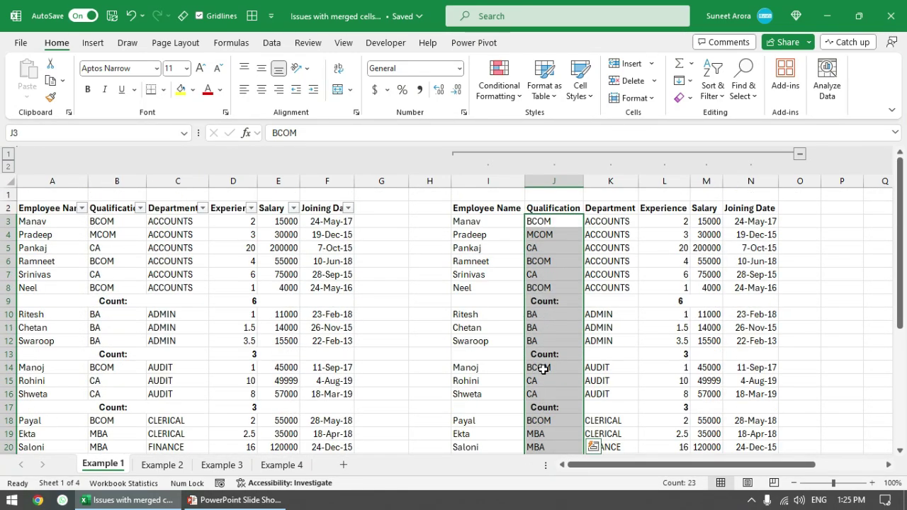
{"action": "left_click", "coordinate": [543, 302]}
{"action": "left_click_drag", "start_coordinate": [462, 301], "coordinate": [606, 300]}
{"action": "left_click", "coordinate": [606, 301]}
{"action": "left_click_drag", "start_coordinate": [608, 221], "coordinate": [630, 404]}
{"action": "left_click_drag", "start_coordinate": [684, 211], "coordinate": [698, 446]}
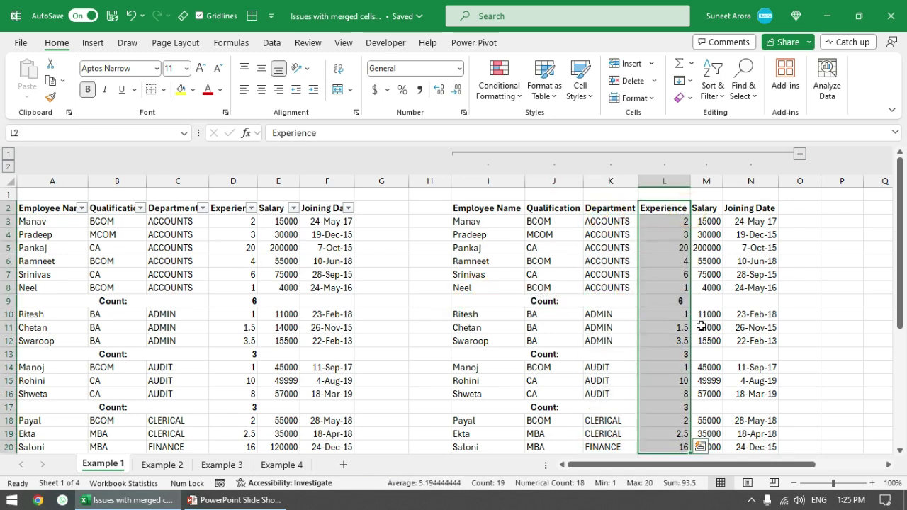
Remove the filter from the first employee table and apply it to the second table's header row.
{"action": "left_click", "coordinate": [701, 274]}
{"action": "left_click", "coordinate": [538, 235]}
{"action": "left_click", "coordinate": [496, 221]}
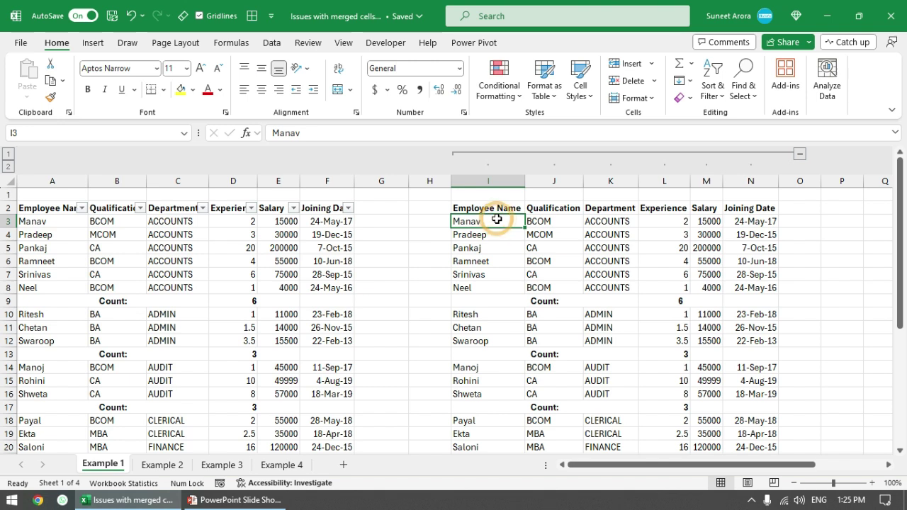
{"action": "key", "text": "ctrl+shift+l"}
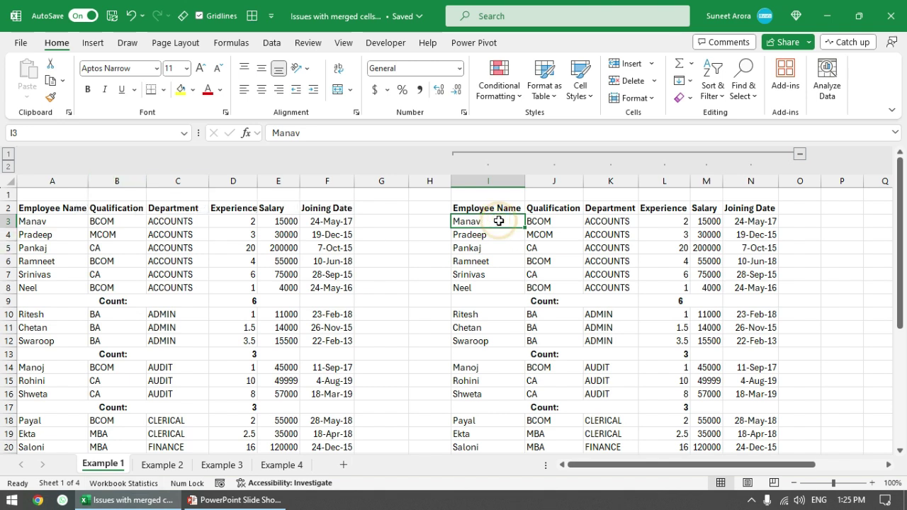
{"action": "key", "text": "ctrl+shift+l"}
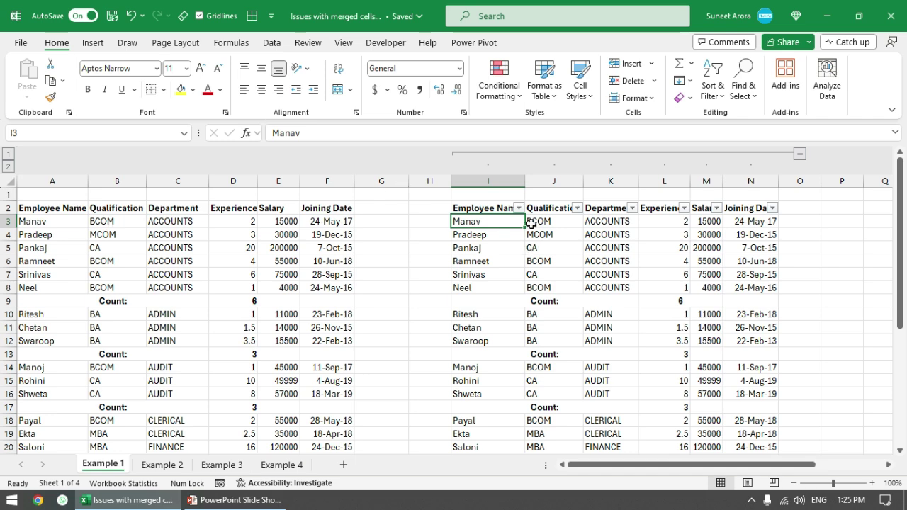
Sort the second employee table by Employee Name from A to Z.
{"action": "left_click", "coordinate": [519, 208]}
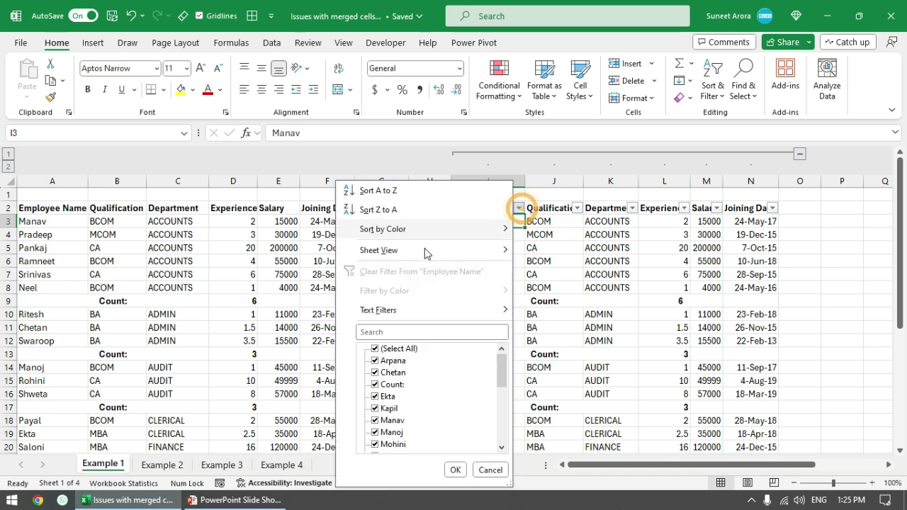
{"action": "left_click", "coordinate": [385, 189]}
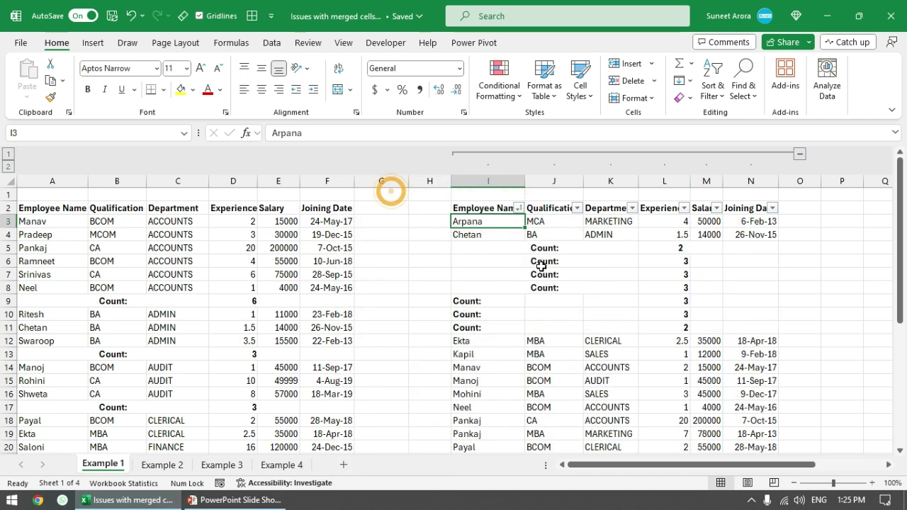
{"action": "left_click", "coordinate": [494, 221]}
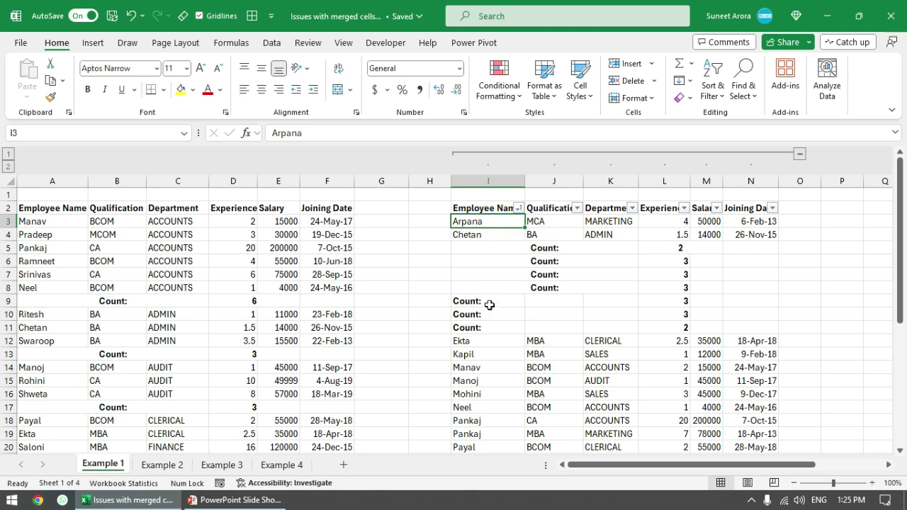
Examine the Count rows in the sorted second table, then undo the sort by Employee Name.
{"action": "left_click_drag", "start_coordinate": [489, 303], "coordinate": [490, 353]}
{"action": "left_click", "coordinate": [491, 312]}
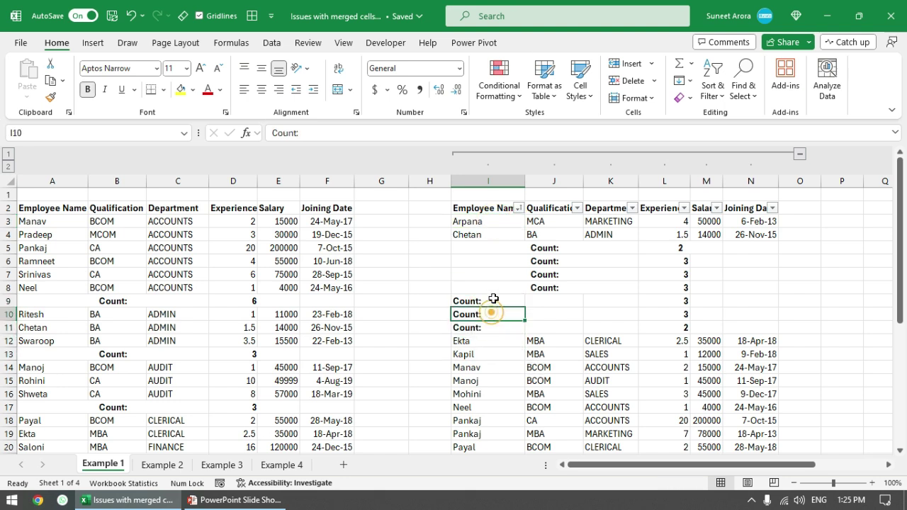
{"action": "left_click", "coordinate": [493, 299]}
{"action": "left_click", "coordinate": [494, 343]}
{"action": "left_click_drag", "start_coordinate": [494, 304], "coordinate": [491, 320]}
{"action": "left_click", "coordinate": [490, 302]}
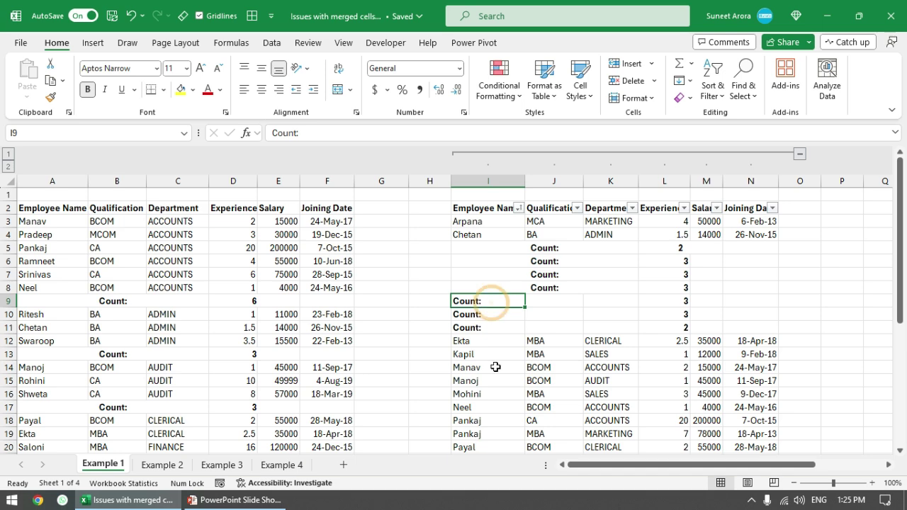
{"action": "scroll", "coordinate": [495, 367], "scroll_direction": "down", "scroll_amount": 5}
{"action": "scroll", "coordinate": [496, 367], "scroll_direction": "up", "scroll_amount": 5}
{"action": "key", "text": "ctrl+z"}
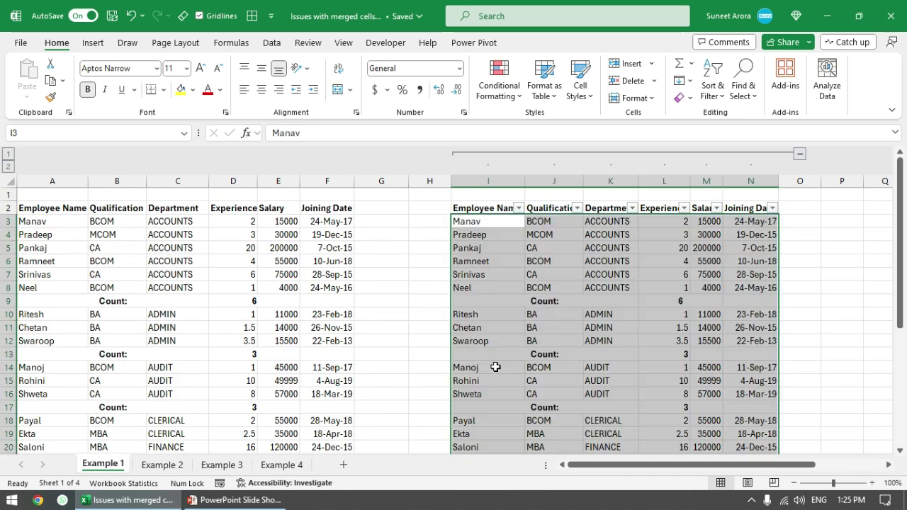
Sort the second employee table by Qualification from A to Z and check where the Count rows are placed.
{"action": "left_click", "coordinate": [578, 208]}
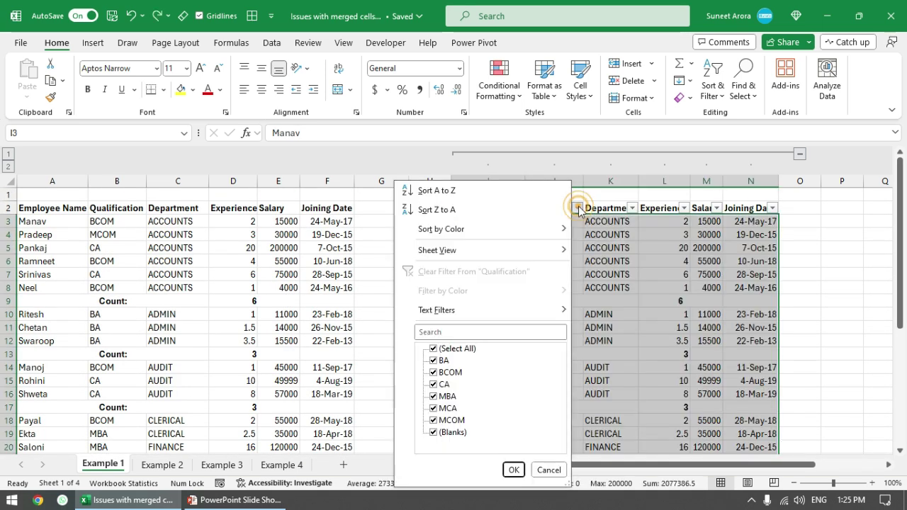
{"action": "left_click", "coordinate": [457, 191]}
{"action": "left_click", "coordinate": [550, 261]}
{"action": "scroll", "coordinate": [548, 330], "scroll_direction": "down", "scroll_amount": 7}
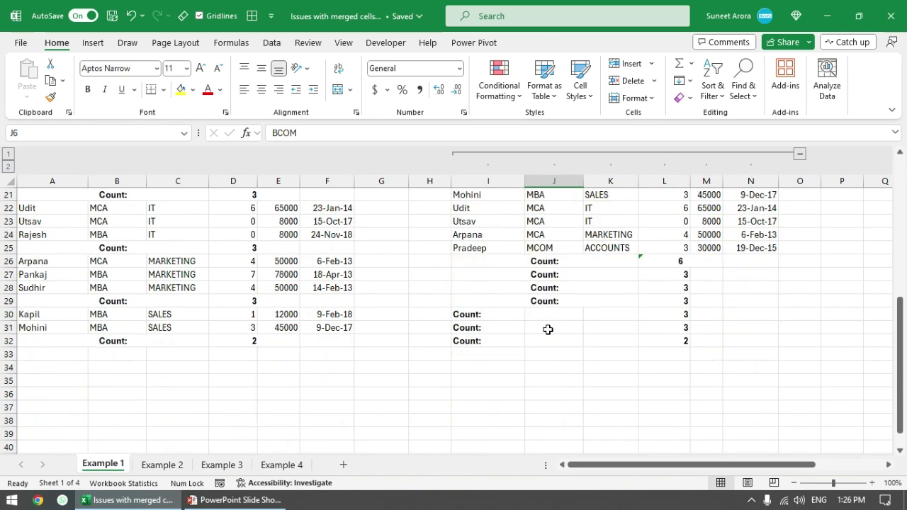
{"action": "left_click", "coordinate": [557, 261]}
{"action": "scroll", "coordinate": [551, 257], "scroll_direction": "up", "scroll_amount": 7}
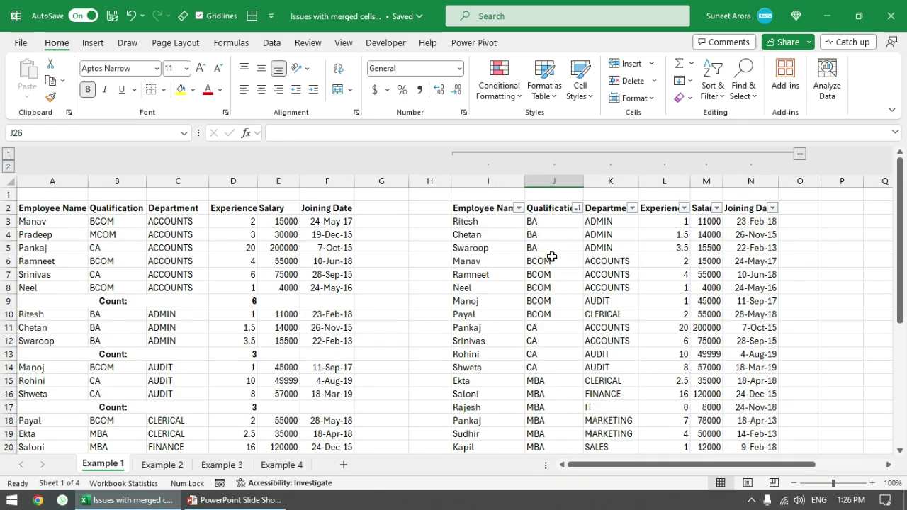
Undo the sort by Qualification in the second employee table.
{"action": "left_click", "coordinate": [561, 204]}
{"action": "left_click", "coordinate": [557, 223]}
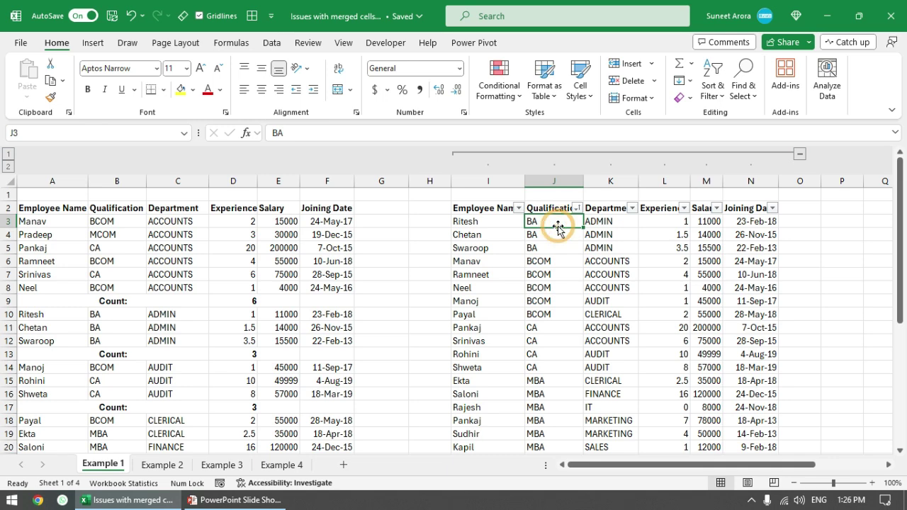
{"action": "key", "text": "ctrl+z"}
{"action": "left_click", "coordinate": [557, 225]}
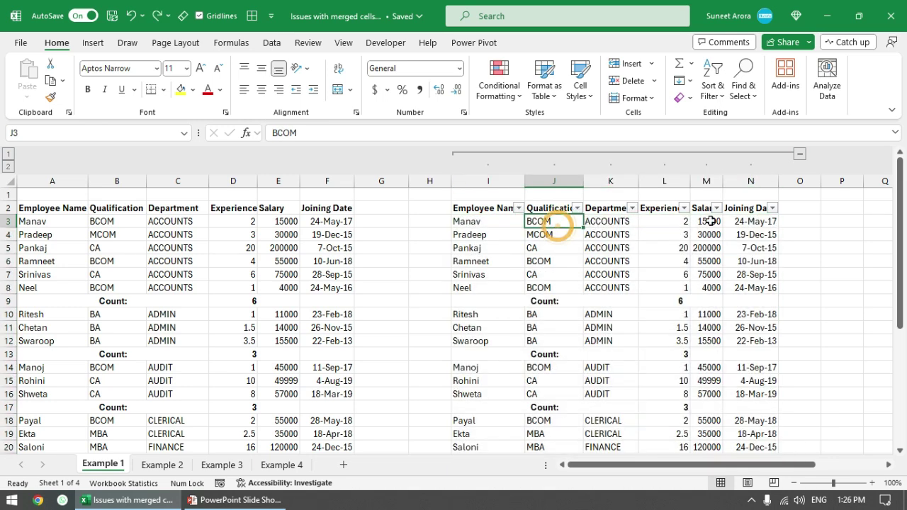
Remove the filter from the second employee table.
{"action": "left_click", "coordinate": [708, 222]}
{"action": "left_click", "coordinate": [693, 301]}
{"action": "left_click", "coordinate": [668, 296]}
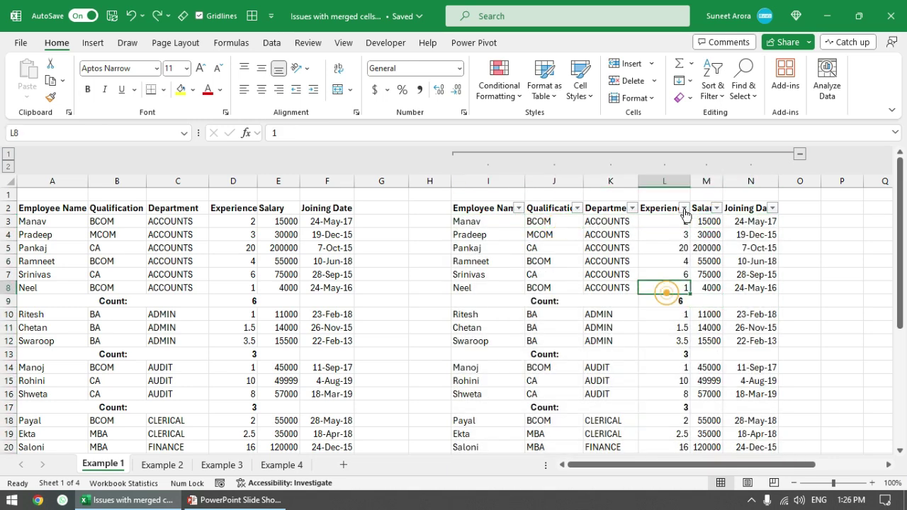
{"action": "left_click", "coordinate": [663, 234]}
{"action": "key", "text": "ctrl+shift+l"}
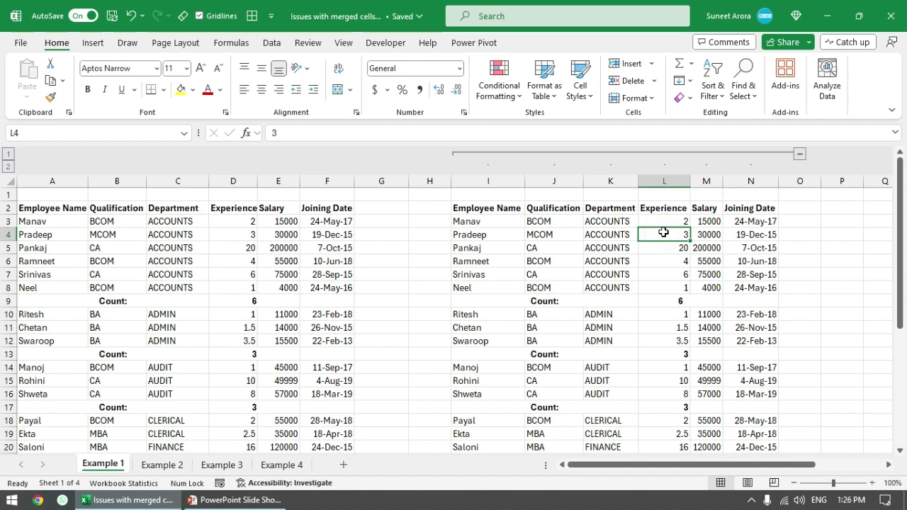
On the Example 2 sheet, try Center Across Selection as the horizontal alignment for the vertical range F2:F7.
{"action": "left_click", "coordinate": [168, 467]}
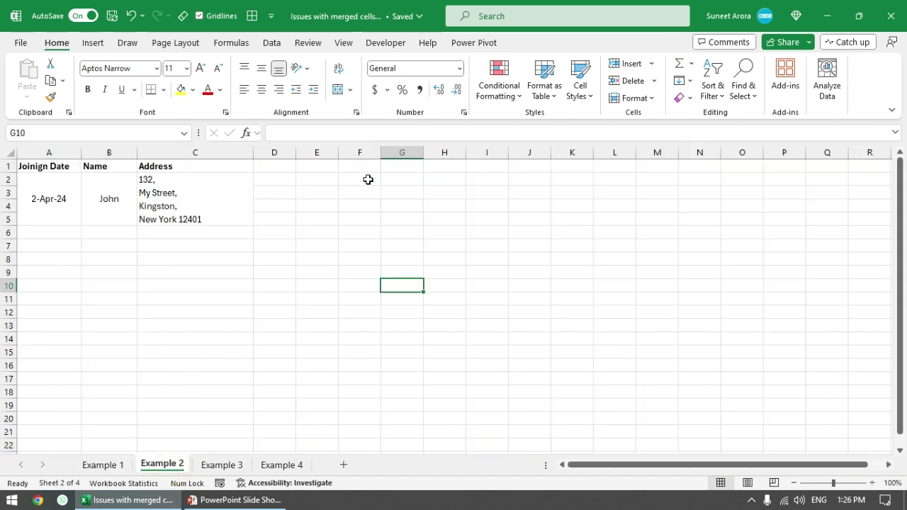
{"action": "left_click_drag", "start_coordinate": [368, 179], "coordinate": [364, 250]}
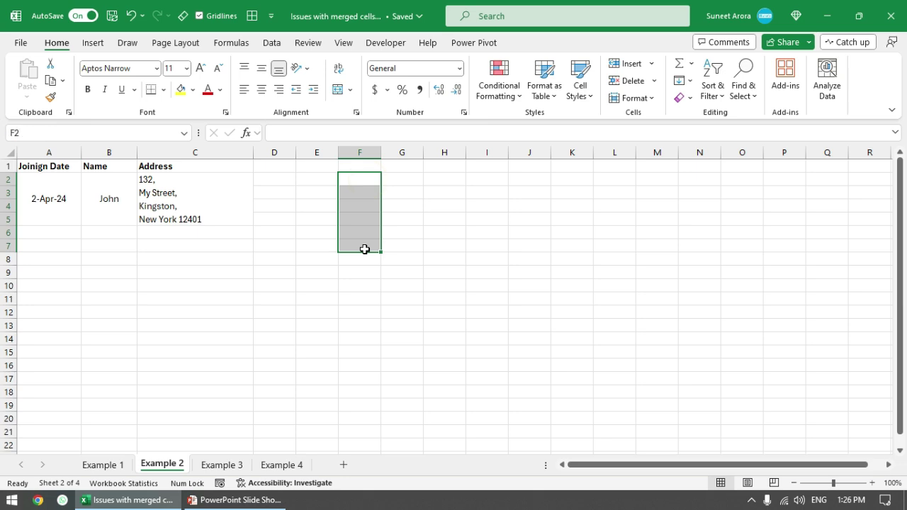
{"action": "key", "text": "ctrl+1"}
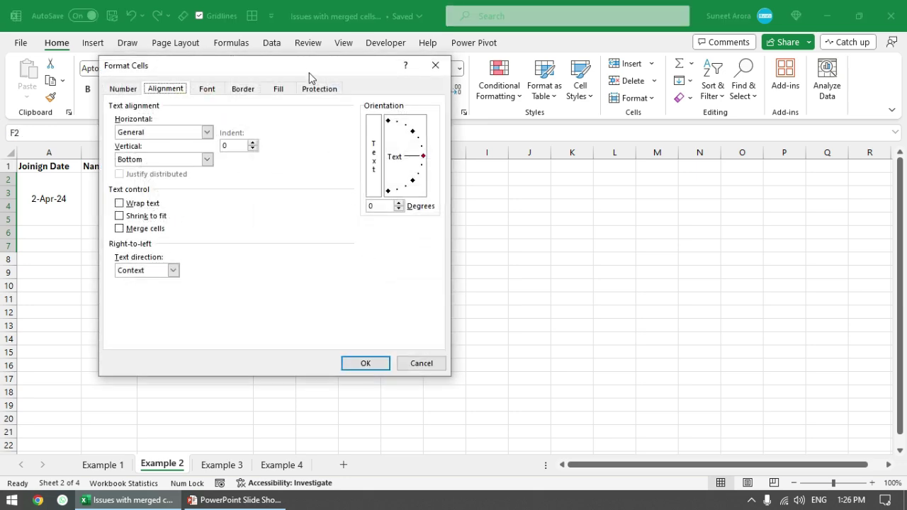
{"action": "left_click_drag", "start_coordinate": [308, 68], "coordinate": [702, 119]}
{"action": "left_click", "coordinate": [563, 177]}
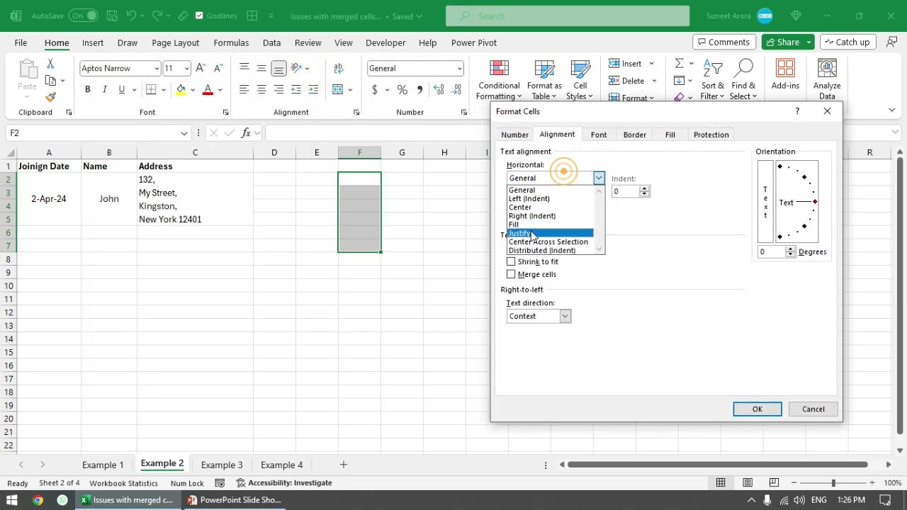
{"action": "left_click", "coordinate": [528, 241]}
{"action": "left_click", "coordinate": [752, 409]}
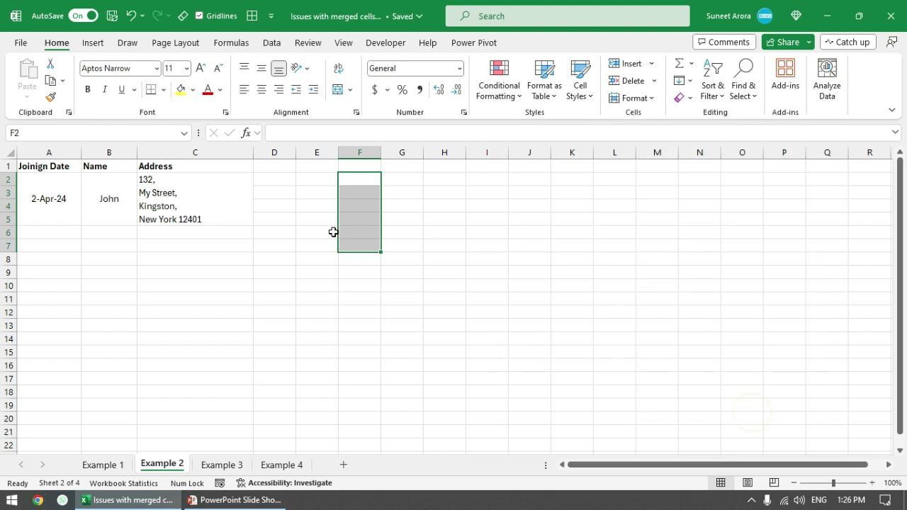
{"action": "left_click_drag", "start_coordinate": [353, 179], "coordinate": [344, 254]}
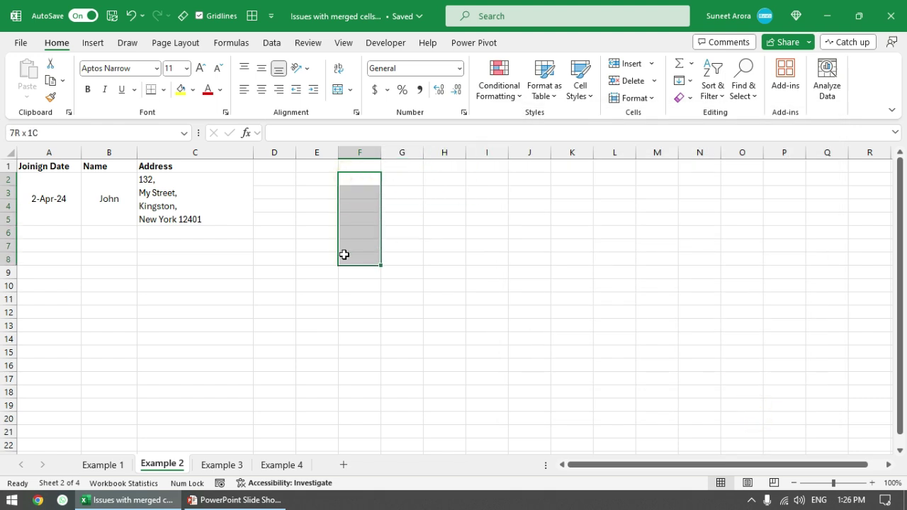
{"action": "left_click", "coordinate": [365, 180]}
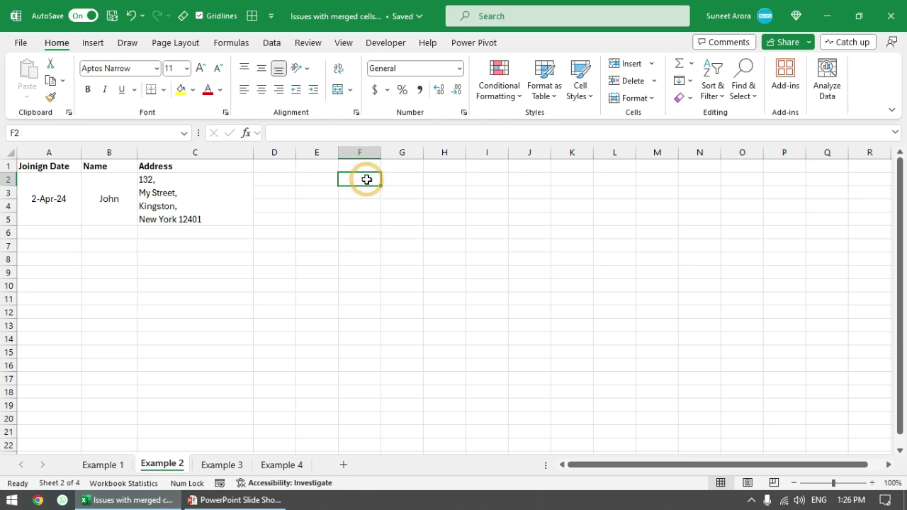
Return to cell A1 of the Example 1 sheet and switch to the PowerPoint slide show.
{"action": "left_click", "coordinate": [102, 465]}
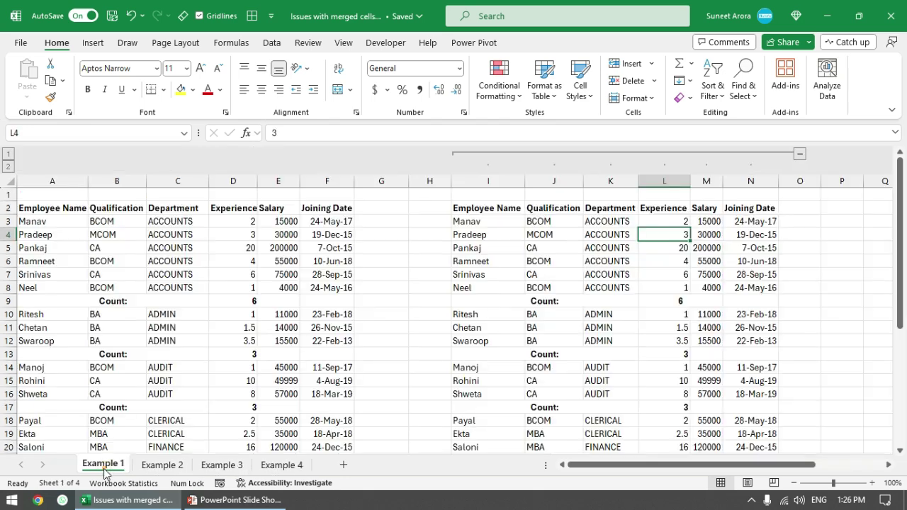
{"action": "left_click", "coordinate": [540, 252]}
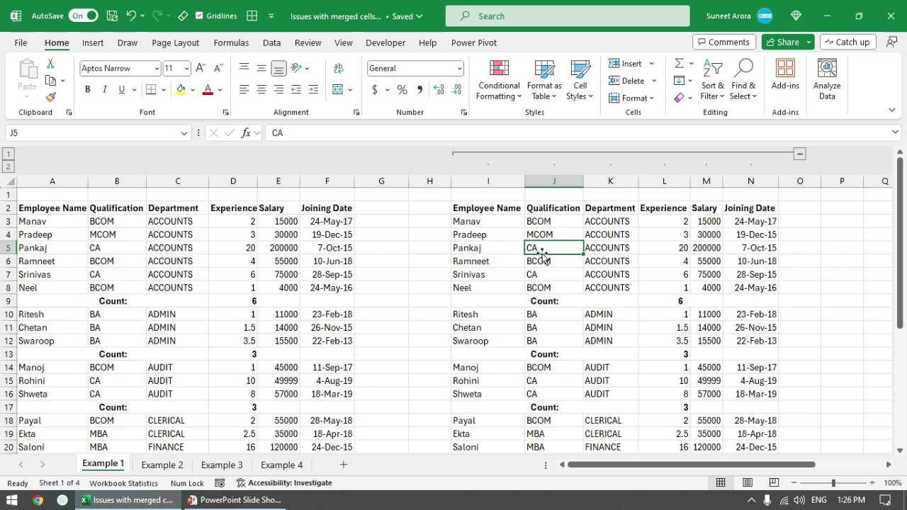
{"action": "key", "text": "ctrl+Home"}
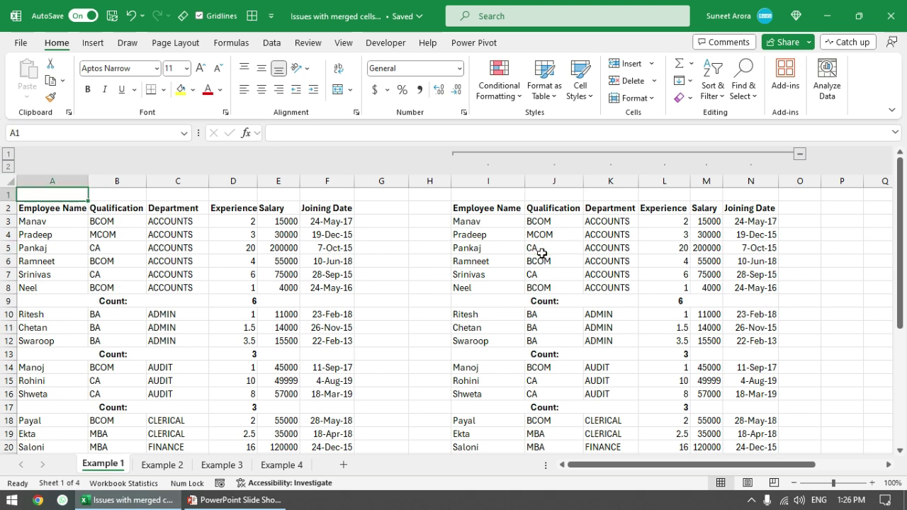
{"action": "key", "text": "alt+Tab"}
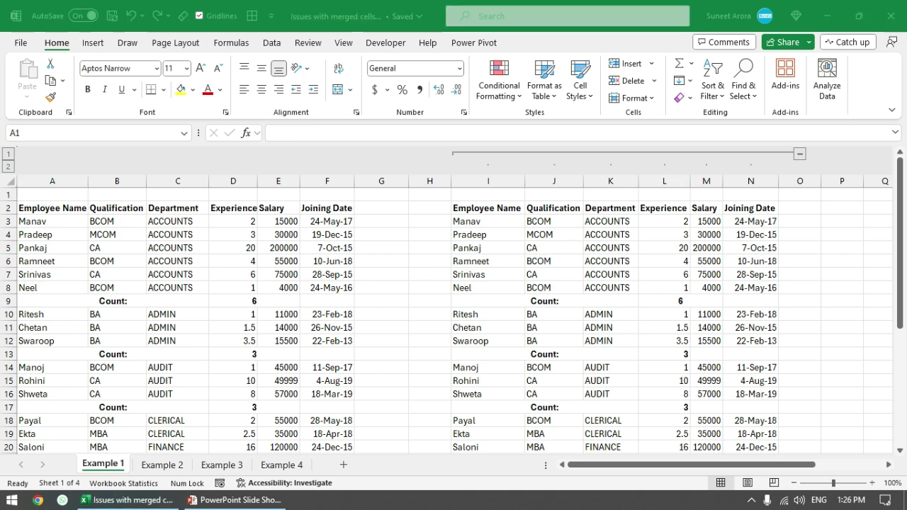